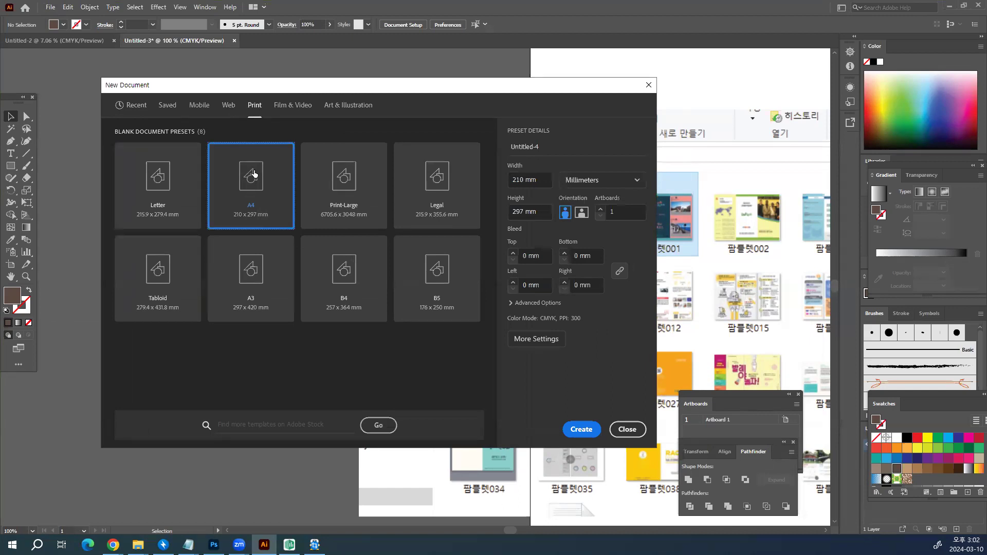
Step: Capture the New Document preset details as an image, close the dialog, and paste the image in the empty area beside the artboard
{"action": "key", "text": "ctrl+shift+c"}
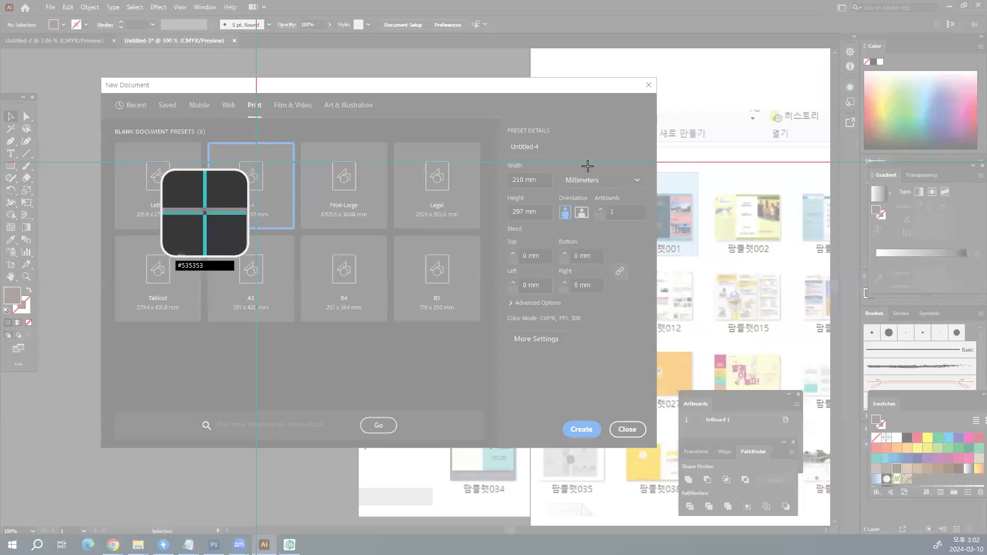
{"action": "left_click_drag", "start_coordinate": [458, 101], "coordinate": [640, 256]}
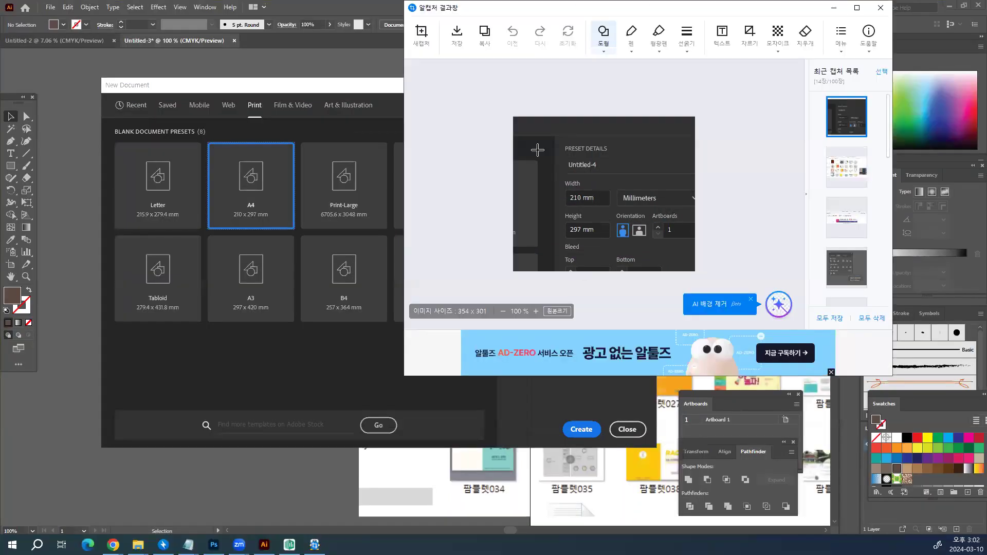
{"action": "left_click", "coordinate": [880, 8]}
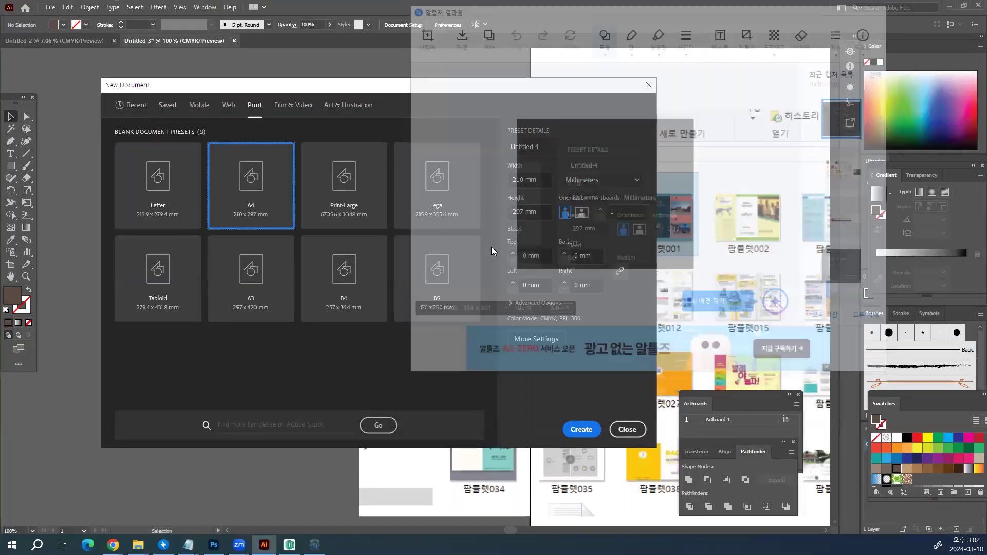
{"action": "left_click", "coordinate": [627, 429]}
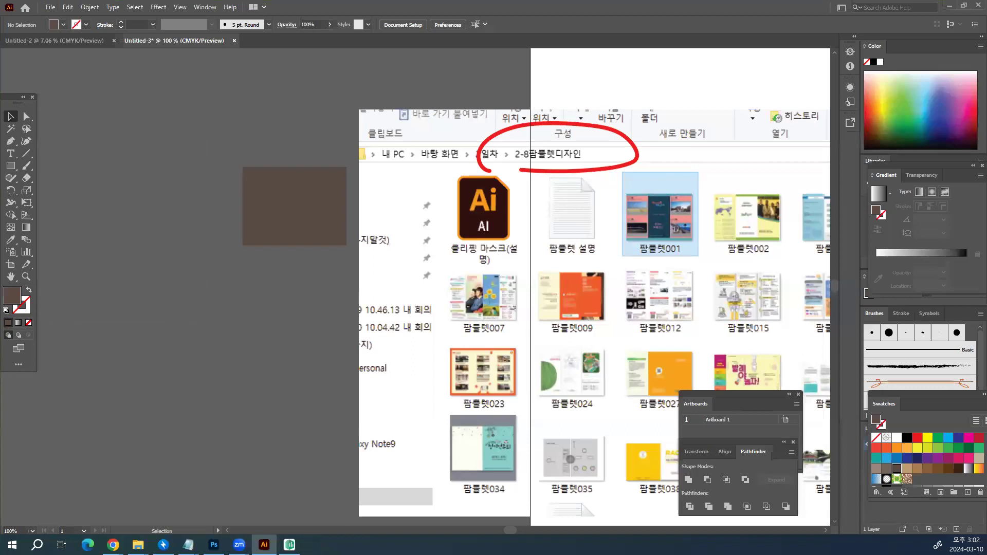
{"action": "key", "text": "ctrl+v"}
{"action": "left_click_drag", "start_coordinate": [496, 275], "coordinate": [773, 281]}
{"action": "left_click_drag", "start_coordinate": [668, 284], "coordinate": [400, 223]}
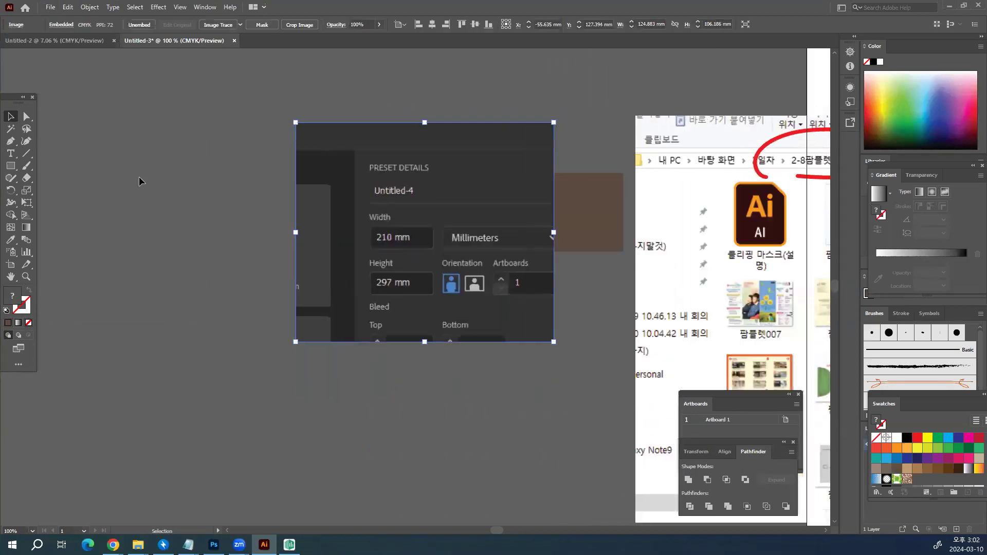
Step: Draw a portrait rectangle about 42 × 55 mm and a landscape rectangle about 60 × 35 mm beside the pasted capture
{"action": "left_click", "coordinate": [11, 166]}
{"action": "left_click_drag", "start_coordinate": [66, 106], "coordinate": [152, 222]}
{"action": "scroll", "coordinate": [175, 139], "scroll_direction": "up", "scroll_amount": 3}
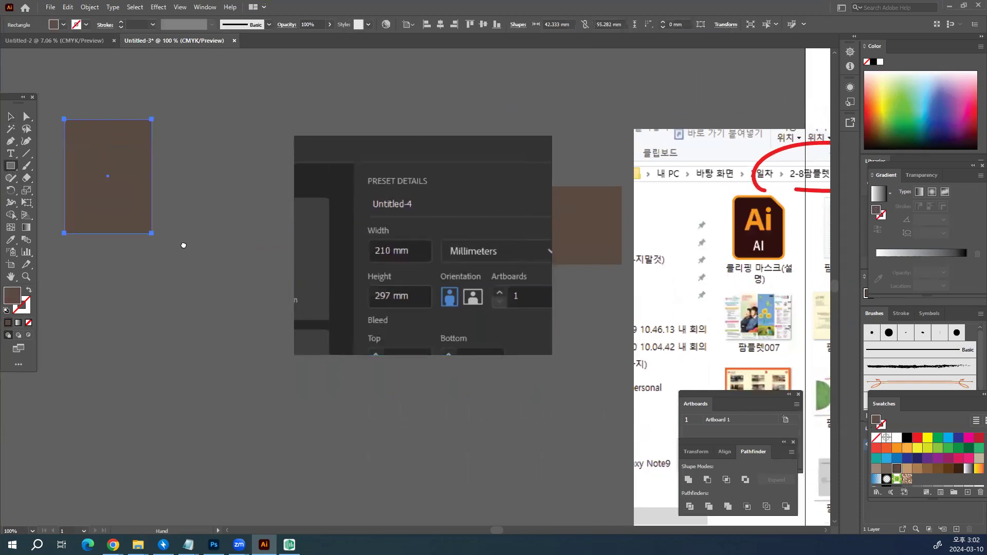
{"action": "left_click_drag", "start_coordinate": [176, 86], "coordinate": [301, 156]}
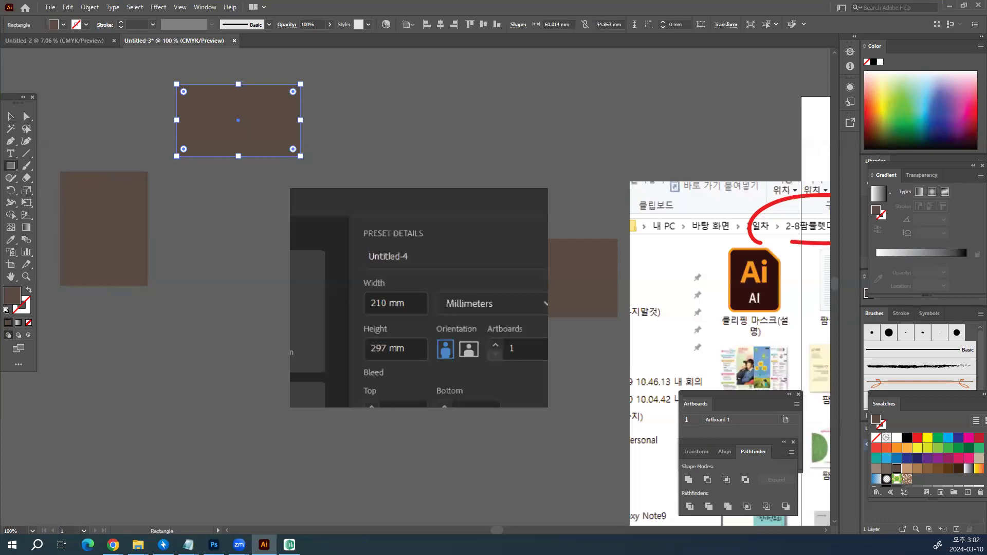
{"action": "key", "text": "v"}
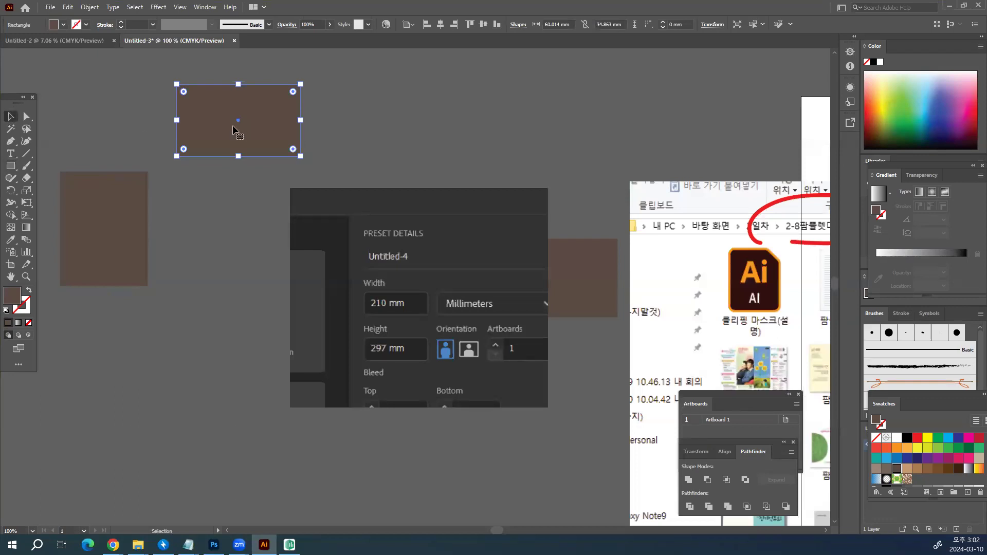
{"action": "left_click", "coordinate": [120, 206]}
{"action": "left_click", "coordinate": [260, 115]}
Step: Paint an underline beneath the orientation icons and lines linking the portrait and landscape icons to their matching rectangles
{"action": "left_click_drag", "start_coordinate": [441, 278], "coordinate": [392, 142]}
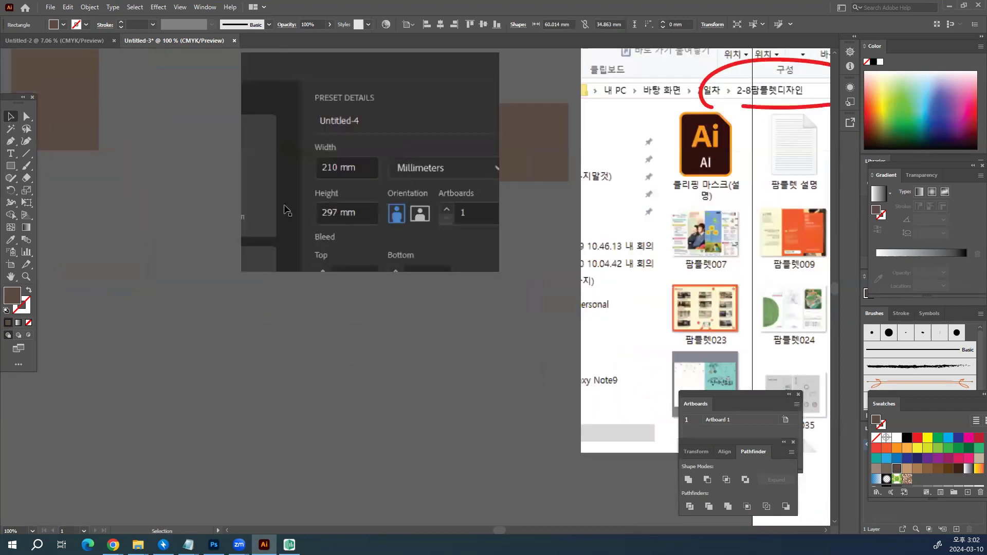
{"action": "left_click", "coordinate": [24, 166]}
{"action": "left_click_drag", "start_coordinate": [377, 235], "coordinate": [469, 233]}
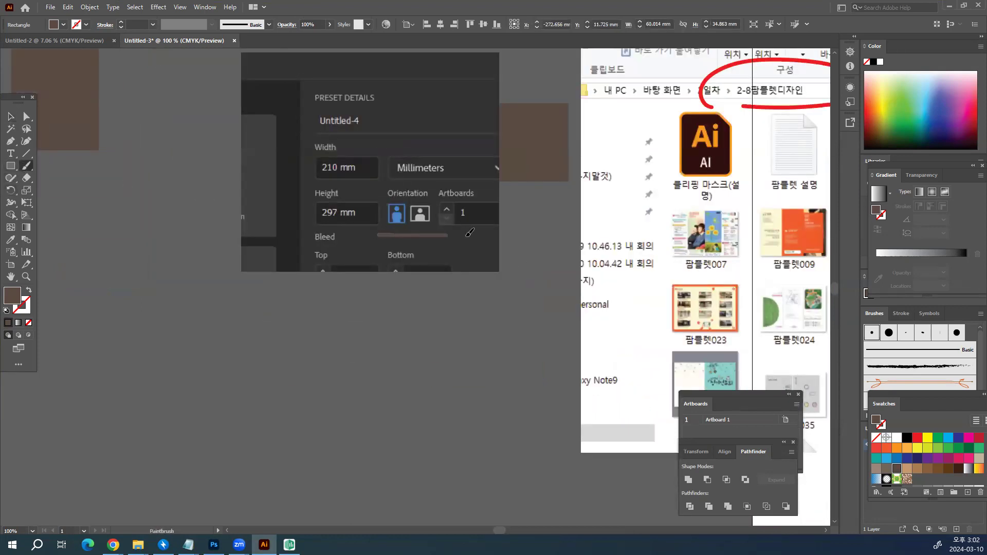
{"action": "left_click_drag", "start_coordinate": [410, 218], "coordinate": [456, 247]}
{"action": "left_click_drag", "start_coordinate": [328, 201], "coordinate": [145, 133]}
{"action": "left_click_drag", "start_coordinate": [400, 216], "coordinate": [370, 307]}
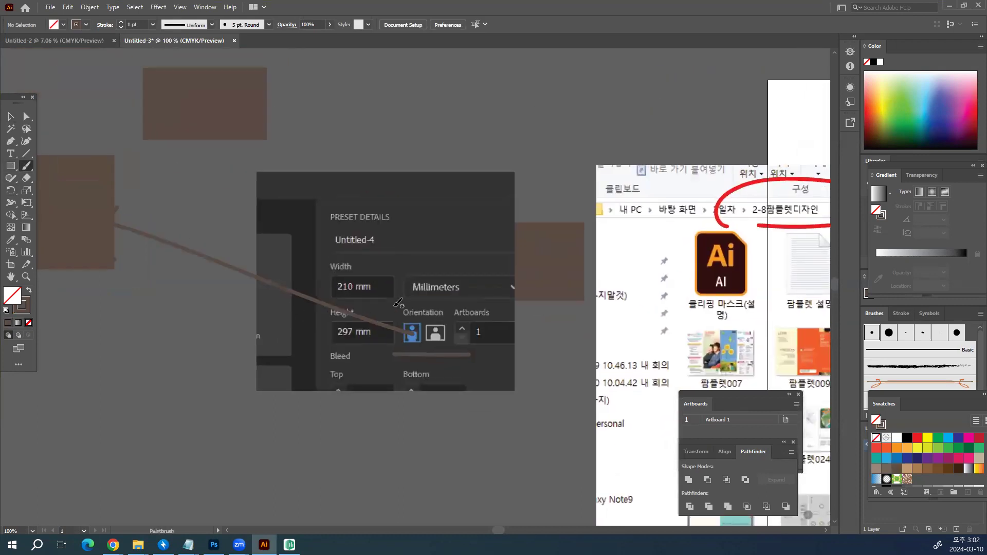
{"action": "mouse_move", "coordinate": [436, 329]}
{"action": "left_mouse_down"}
{"action": "mouse_move", "coordinate": [410, 95]}
{"action": "mouse_move", "coordinate": [285, 100]}
{"action": "mouse_move", "coordinate": [270, 110]}
{"action": "mouse_move", "coordinate": [309, 131]}
{"action": "left_mouse_up"}
{"action": "mouse_move", "coordinate": [455, 331]}
{"action": "left_mouse_down"}
{"action": "mouse_move", "coordinate": [440, 310]}
{"action": "mouse_move", "coordinate": [428, 343]}
{"action": "mouse_move", "coordinate": [445, 323]}
{"action": "left_mouse_up"}
Step: Create a new print document from the A4 preset in landscape orientation, 297 × 210 mm
{"action": "left_click", "coordinate": [49, 7]}
{"action": "left_click", "coordinate": [58, 19]}
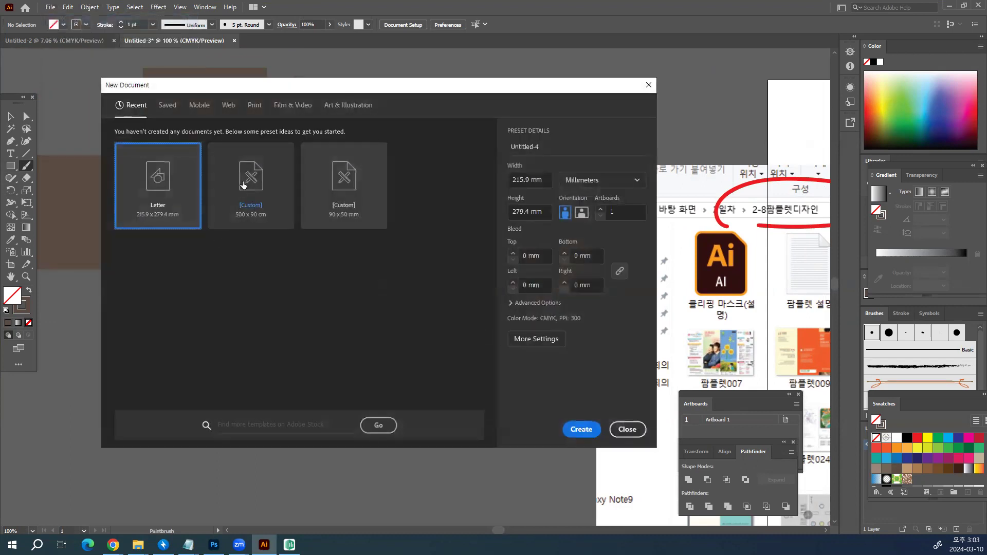
{"action": "left_click", "coordinate": [253, 106]}
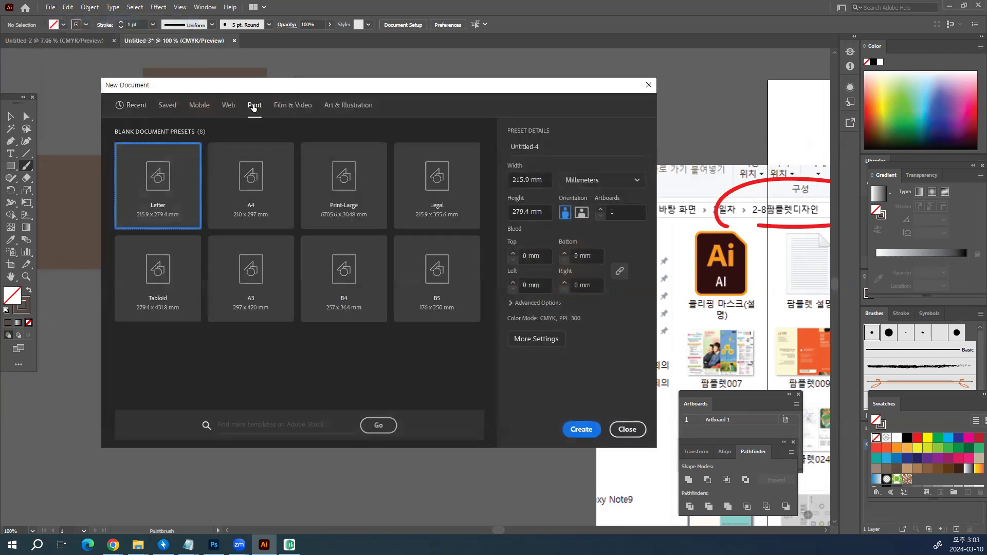
{"action": "left_click", "coordinate": [251, 206]}
{"action": "left_click", "coordinate": [583, 213]}
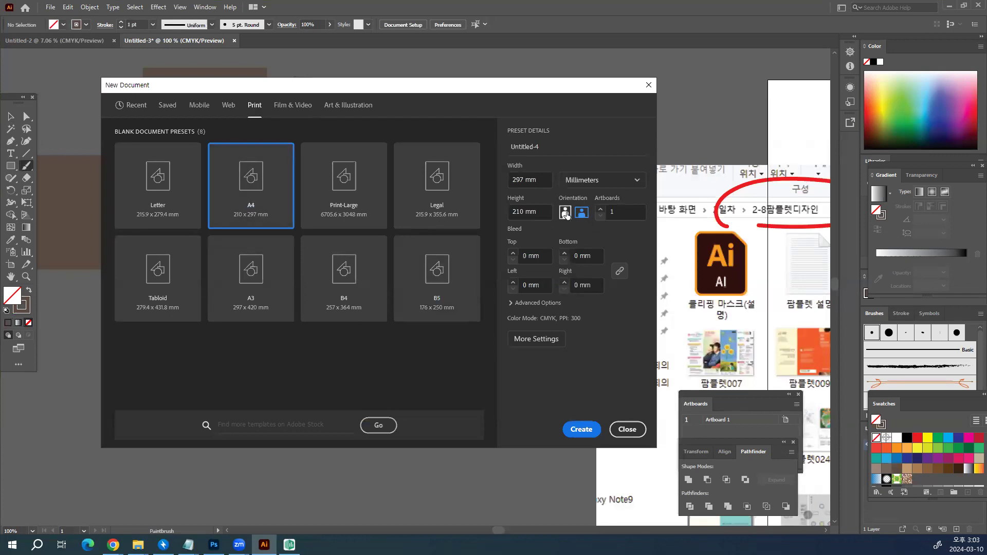
{"action": "left_click", "coordinate": [581, 429]}
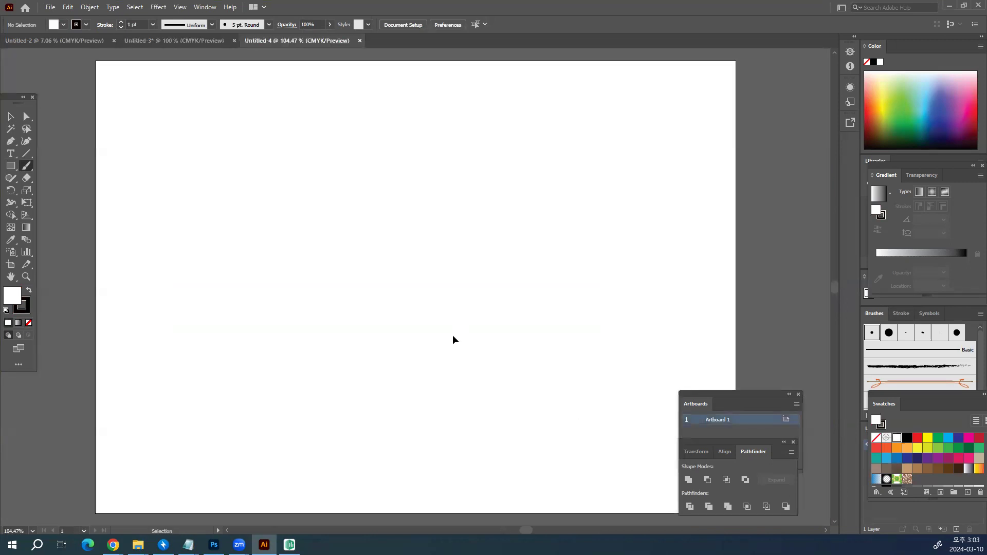
Step: Add the text label "눈금자 Ctrl + R" at 36 pt above the artboard
{"action": "key", "text": "ctrl+1"}
{"action": "left_click", "coordinate": [11, 119]}
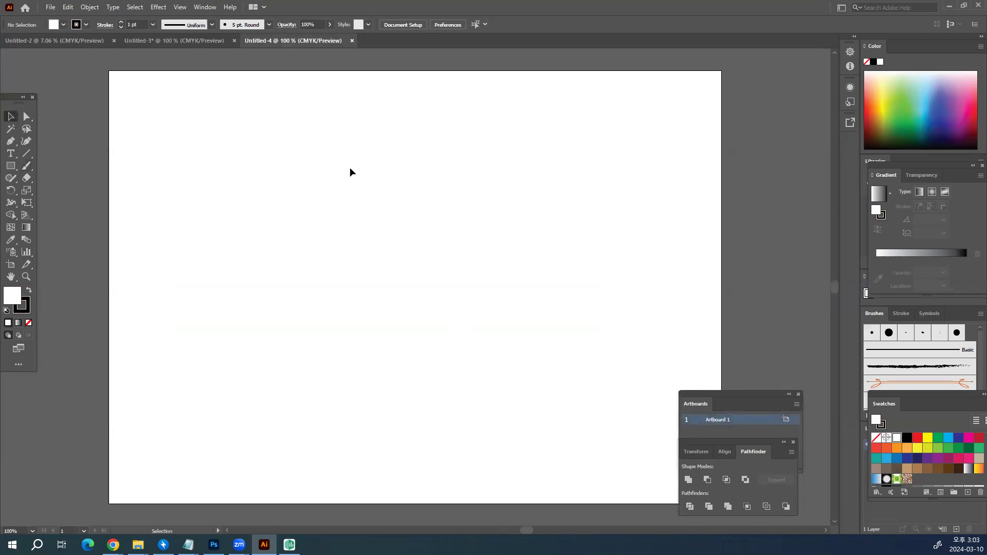
{"action": "key", "text": "ctrl+minus"}
{"action": "left_click_drag", "start_coordinate": [244, 212], "coordinate": [192, 193]}
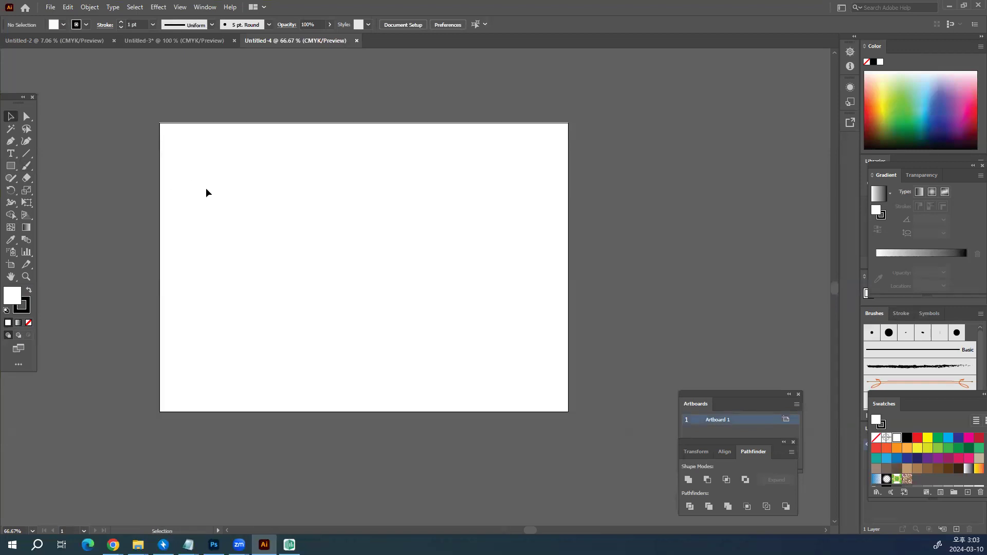
{"action": "left_click", "coordinate": [10, 153]}
{"action": "left_click", "coordinate": [195, 92]}
{"action": "type", "text": "하"}
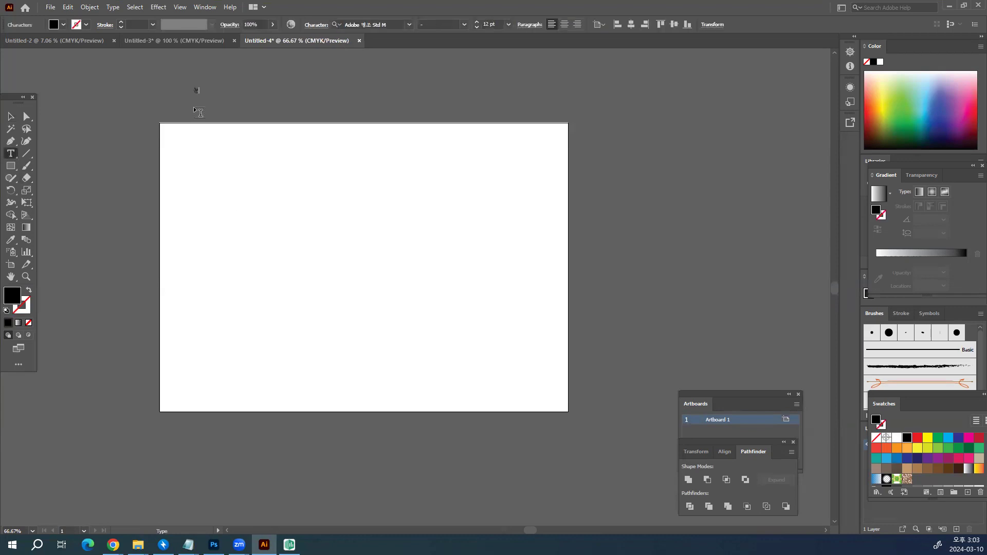
{"action": "key", "text": "ctrl+a"}
{"action": "key", "text": "ctrl+shift+period"}
{"action": "key", "text": "ctrl+shift+period"}
{"action": "key", "text": "ctrl+shift+period"}
{"action": "key", "text": "ctrl+shift+period"}
{"action": "key", "text": "ctrl+shift+period"}
{"action": "key", "text": "ctrl+shift+period"}
{"action": "key", "text": "ctrl+shift+period"}
{"action": "key", "text": "ctrl+shift+period"}
{"action": "key", "text": "ctrl+shift+period"}
{"action": "key", "text": "ctrl+shift+period"}
{"action": "key", "text": "ctrl+shift+period"}
{"action": "key", "text": "ctrl+shift+period"}
{"action": "key", "text": "Right"}
{"action": "type", "text": "Ctrl + R"}
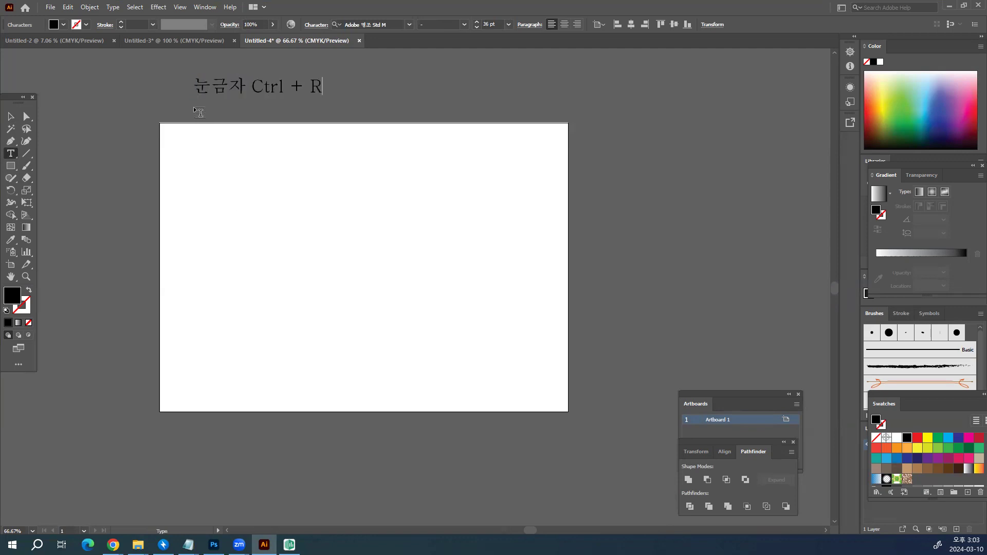
{"action": "left_click", "coordinate": [10, 116]}
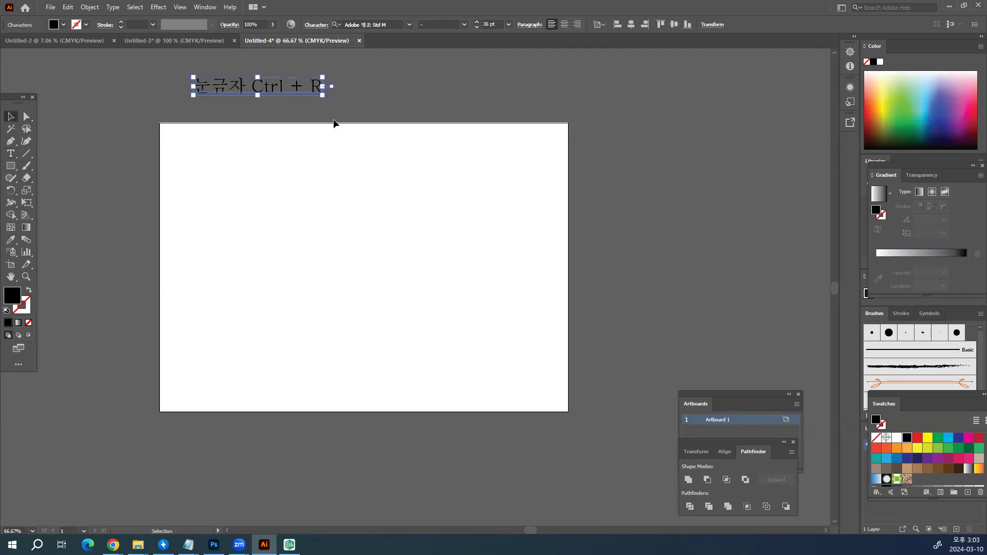
Step: Move the "눈금자 Ctrl + R" label further up from the artboard and deselect it
{"action": "left_click", "coordinate": [368, 144]}
{"action": "scroll", "coordinate": [326, 232], "scroll_direction": "up", "scroll_amount": 3}
{"action": "left_click_drag", "start_coordinate": [263, 157], "coordinate": [247, 129]}
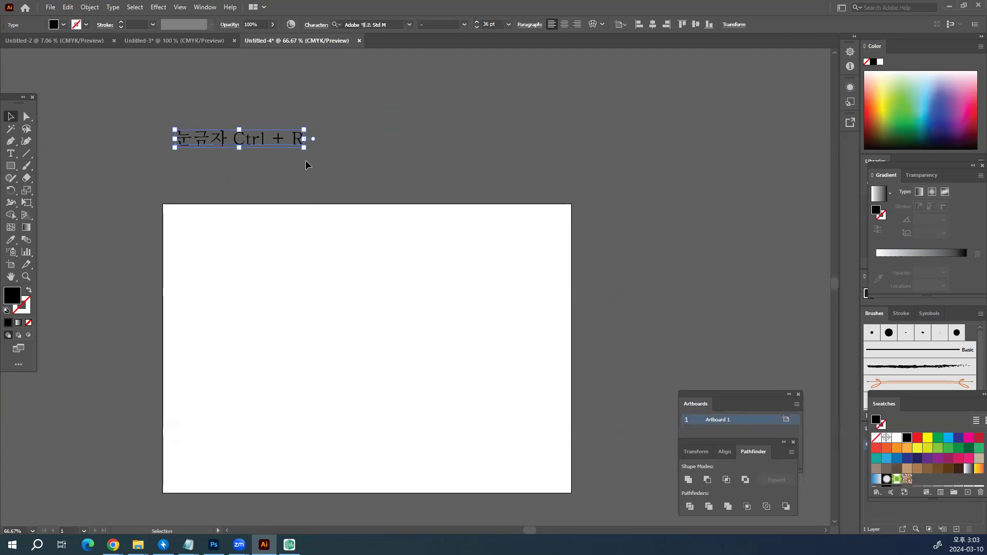
{"action": "left_click", "coordinate": [499, 187]}
Step: Toggle the document rulers on and off repeatedly, ending with them shown
{"action": "key", "text": "ctrl+r"}
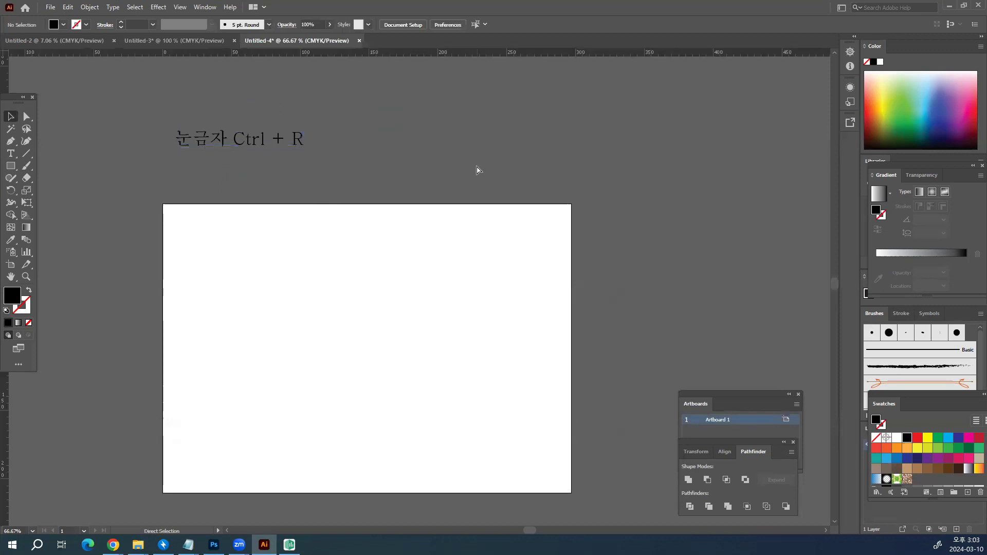
{"action": "key", "text": "ctrl+r"}
{"action": "key", "text": "ctrl+r"}
{"action": "key", "text": "ctrl+r"}
{"action": "key", "text": "ctrl+r"}
{"action": "key", "text": "ctrl+r"}
{"action": "key", "text": "ctrl+r"}
{"action": "key", "text": "ctrl+r"}
{"action": "key", "text": "ctrl+r"}
{"action": "key", "text": "ctrl+r"}
{"action": "key", "text": "ctrl+r"}
{"action": "key", "text": "ctrl+r"}
{"action": "key", "text": "ctrl+r"}
{"action": "key", "text": "ctrl+r"}
{"action": "key", "text": "ctrl+r"}
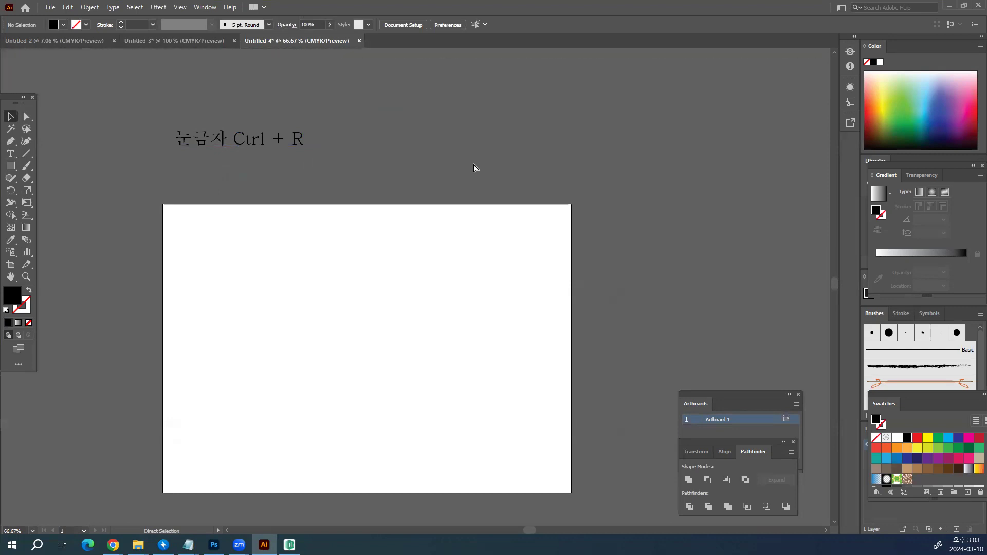
{"action": "key", "text": "ctrl+r"}
{"action": "key", "text": "ctrl+r"}
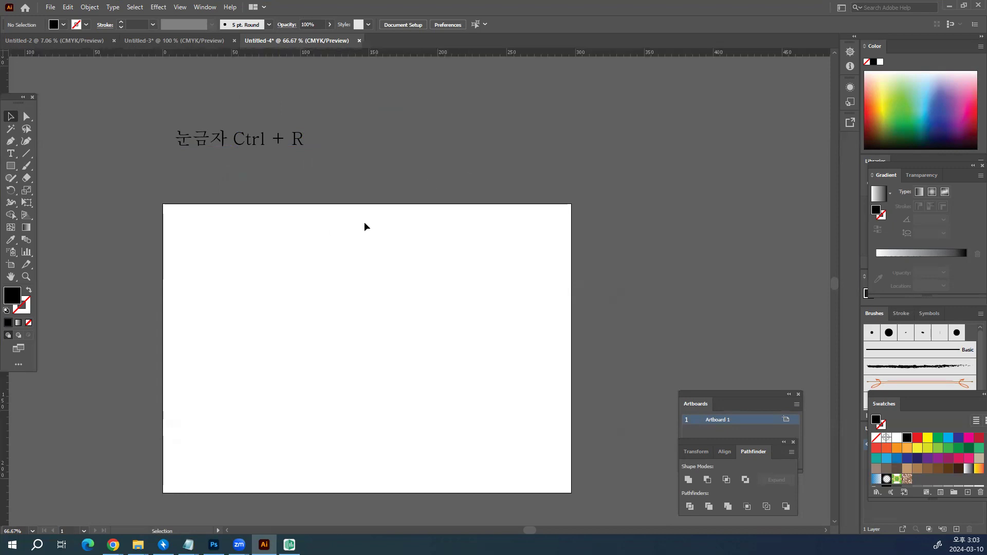
Step: Add a two-line text "단위 세팅" and "mm 단위" above the artboard, beside the ruler label
{"action": "left_click_drag", "start_coordinate": [380, 155], "coordinate": [336, 121]}
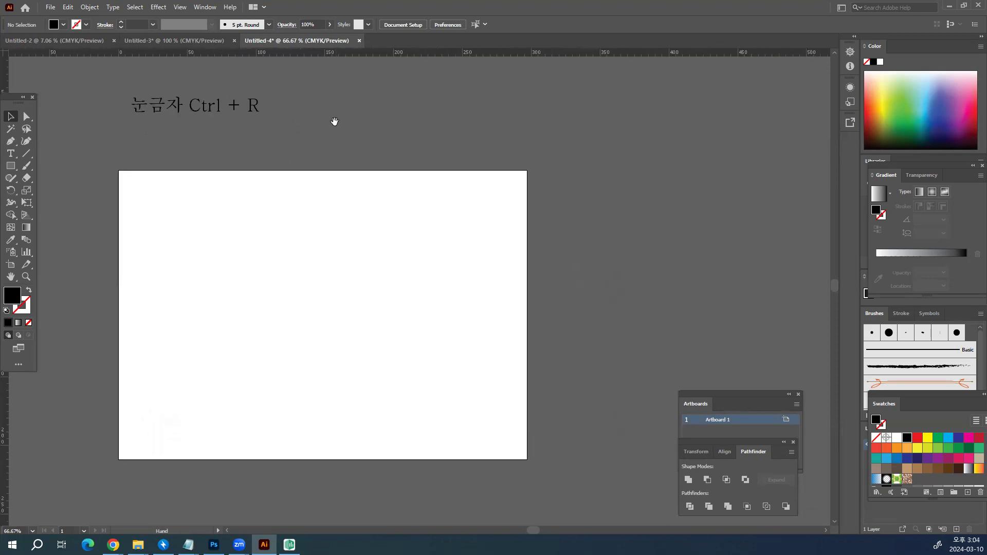
{"action": "left_click", "coordinate": [10, 153]}
{"action": "left_click", "coordinate": [327, 101]}
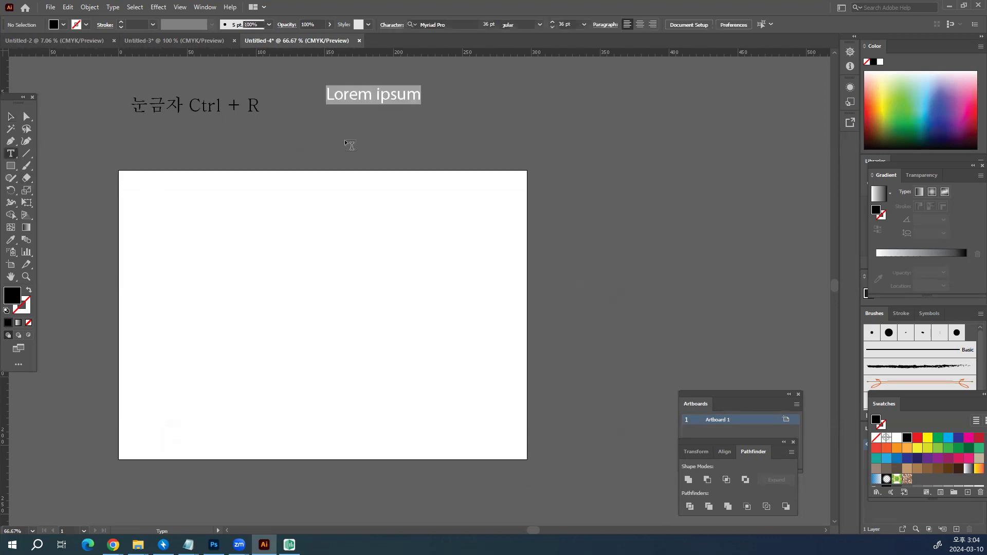
{"action": "key", "text": "BackSpace"}
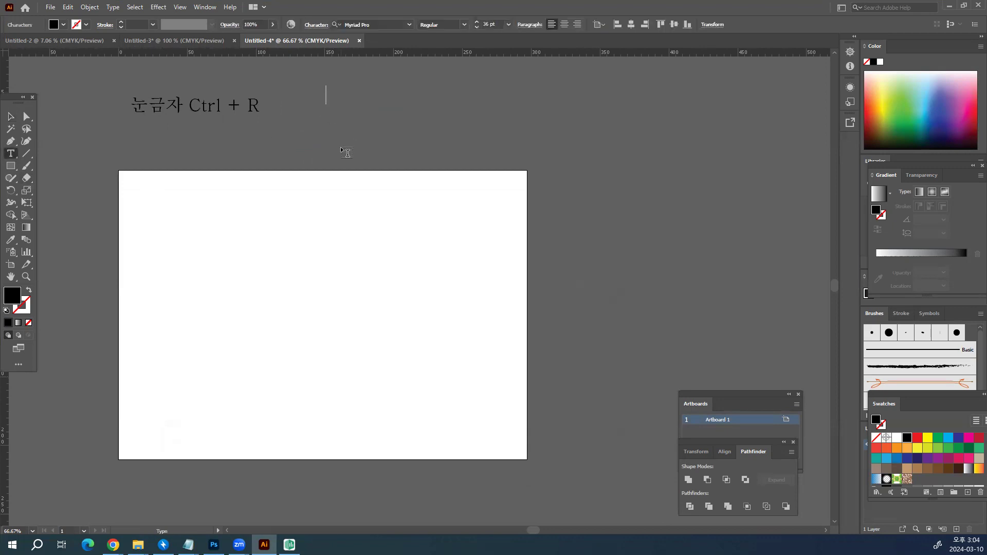
{"action": "type", "text": "단위 셀"}
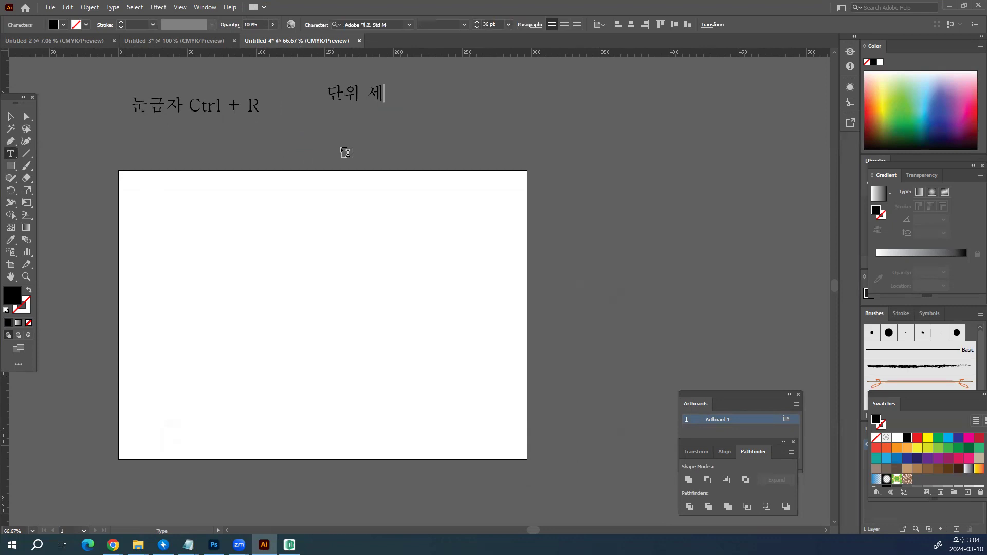
{"action": "type", "text": "팅"}
{"action": "key", "text": "Return"}
{"action": "type", "text": "mm 다ㄴ위"}
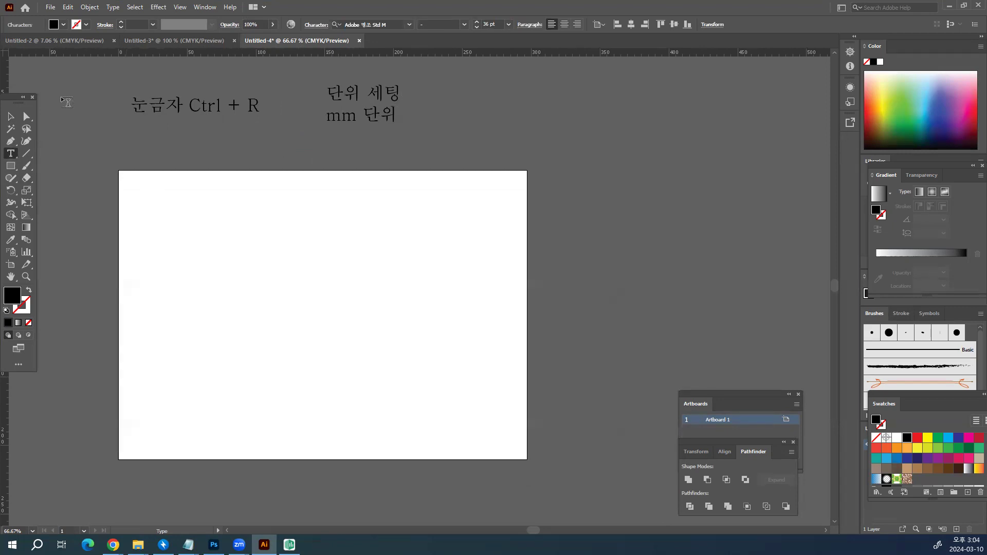
{"action": "left_click", "coordinate": [11, 116]}
{"action": "left_click", "coordinate": [450, 119]}
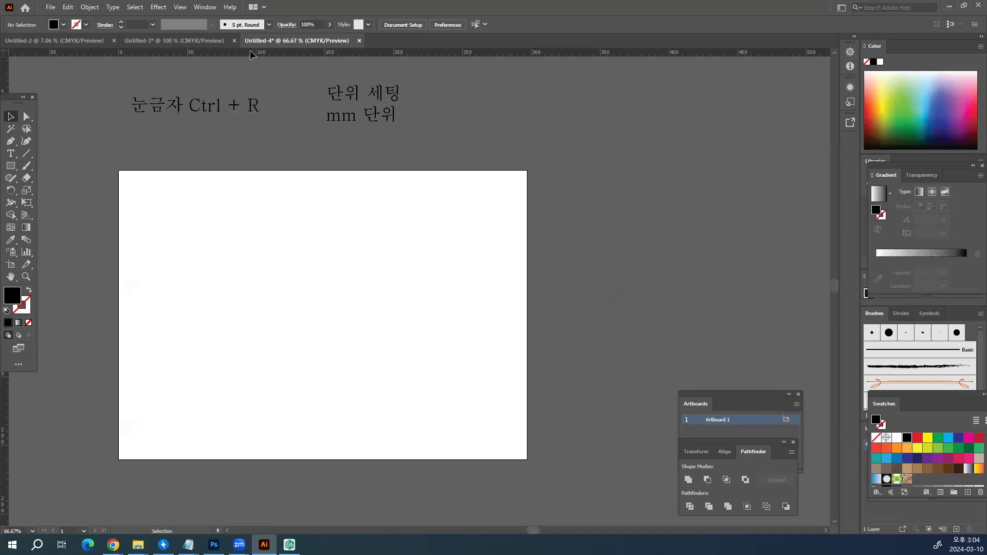
Step: Capture the horizontal ruler with its list of units open and paste the image in the empty area beyond the artboard's right edge
{"action": "right_click", "coordinate": [212, 53]}
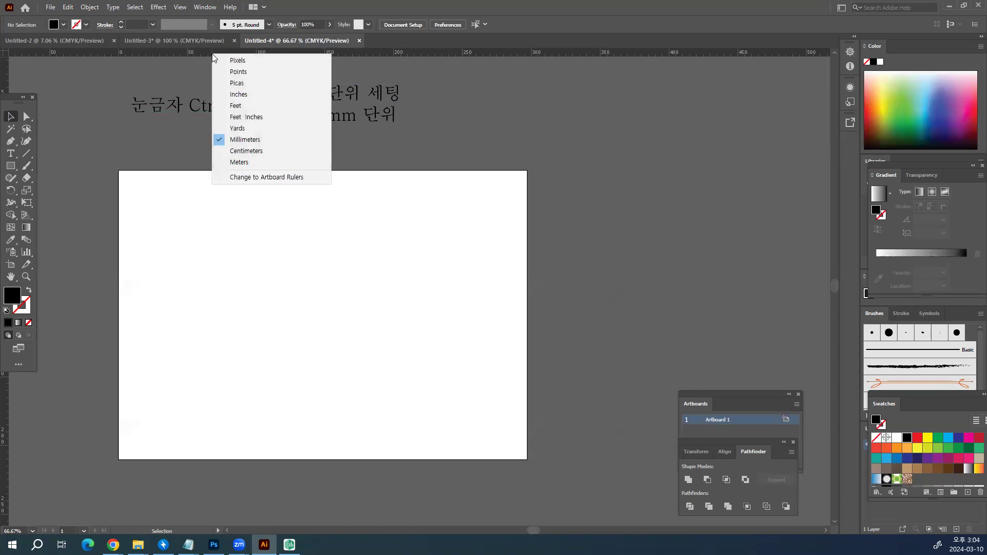
{"action": "key", "text": "Print"}
{"action": "left_click_drag", "start_coordinate": [99, 37], "coordinate": [340, 197]}
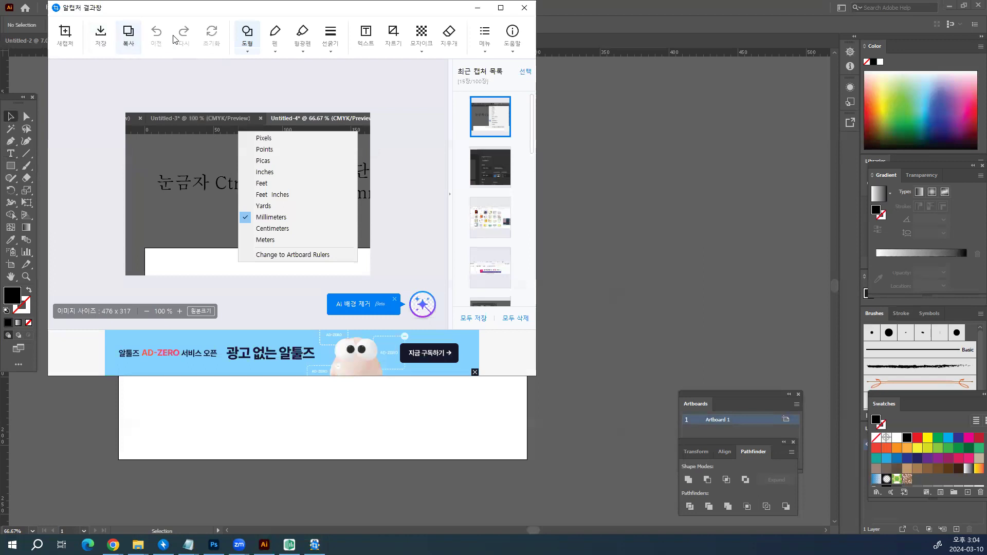
{"action": "left_click", "coordinate": [524, 8]}
{"action": "scroll", "coordinate": [646, 218], "scroll_direction": "right", "scroll_amount": 10}
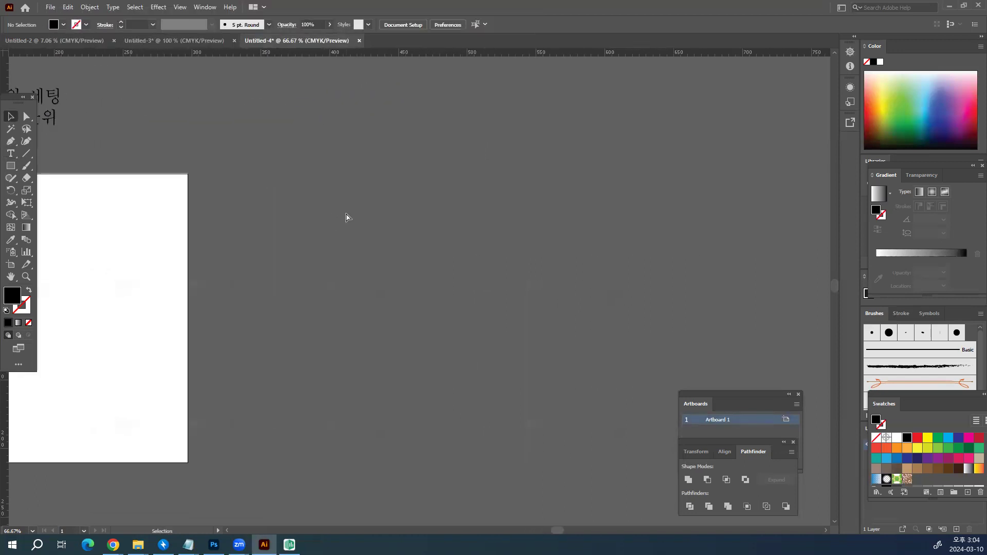
{"action": "key", "text": "ctrl+v"}
{"action": "mouse_move", "coordinate": [394, 210]}
{"action": "left_mouse_down"}
{"action": "mouse_move", "coordinate": [366, 179]}
{"action": "mouse_move", "coordinate": [337, 199]}
{"action": "mouse_move", "coordinate": [351, 199]}
{"action": "left_mouse_up"}
Step: Paint an arrow pointing at the ruler in the pasted screenshot and add the text "오른쪽 버튼" above it
{"action": "left_click", "coordinate": [26, 165]}
{"action": "left_click_drag", "start_coordinate": [362, 165], "coordinate": [338, 197]}
{"action": "key", "text": "t"}
{"action": "left_click", "coordinate": [381, 149]}
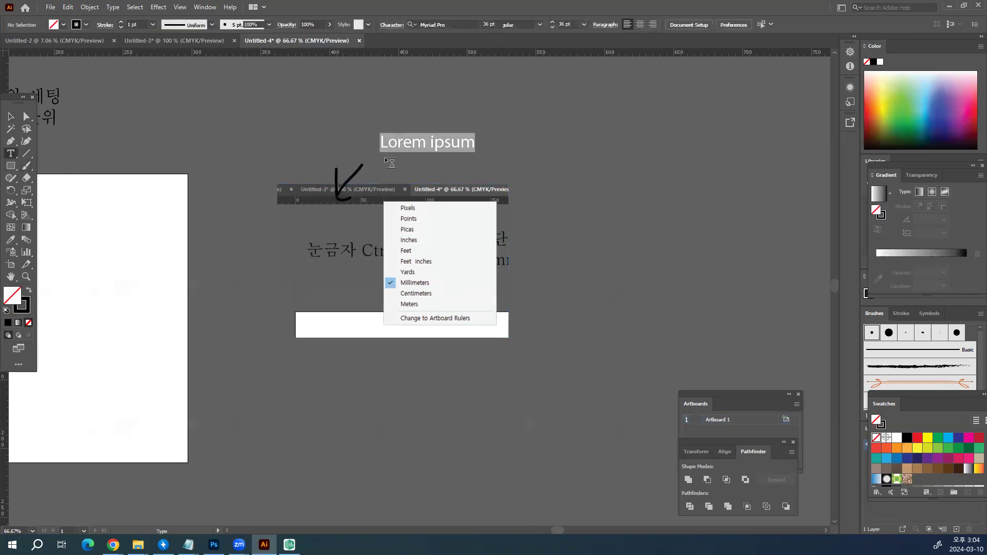
{"action": "type", "text": "오른쪽 벌"}
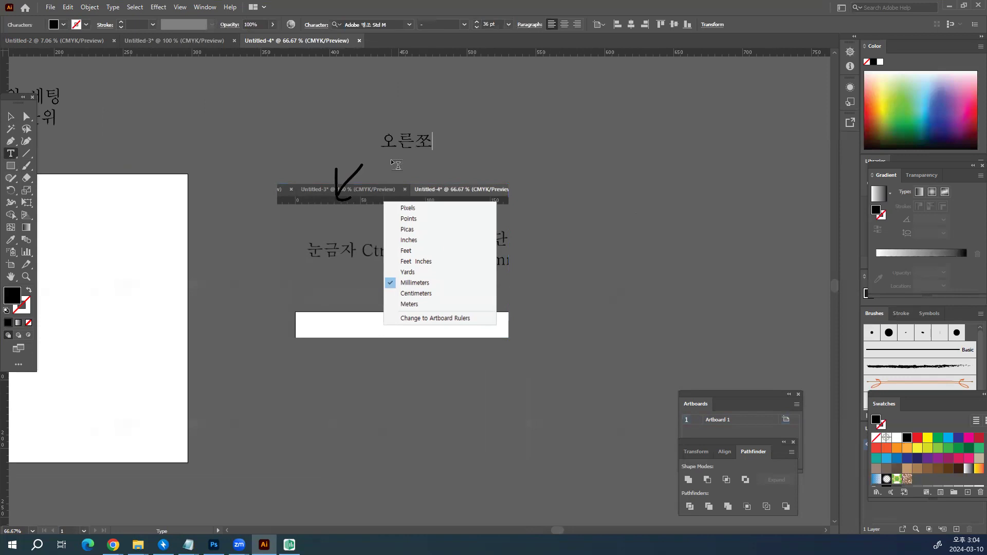
{"action": "type", "text": "튼"}
{"action": "key", "text": "Escape"}
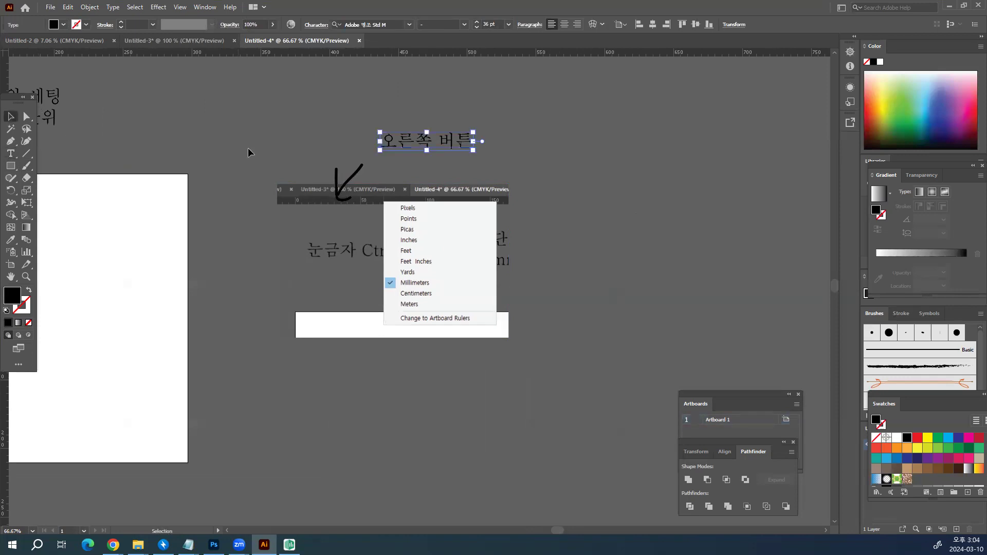
{"action": "left_click", "coordinate": [244, 146]}
Step: Examine the list of ruler units in the pasted screenshot up close
{"action": "key", "text": "ctrl+equal"}
{"action": "key", "text": "ctrl+equal"}
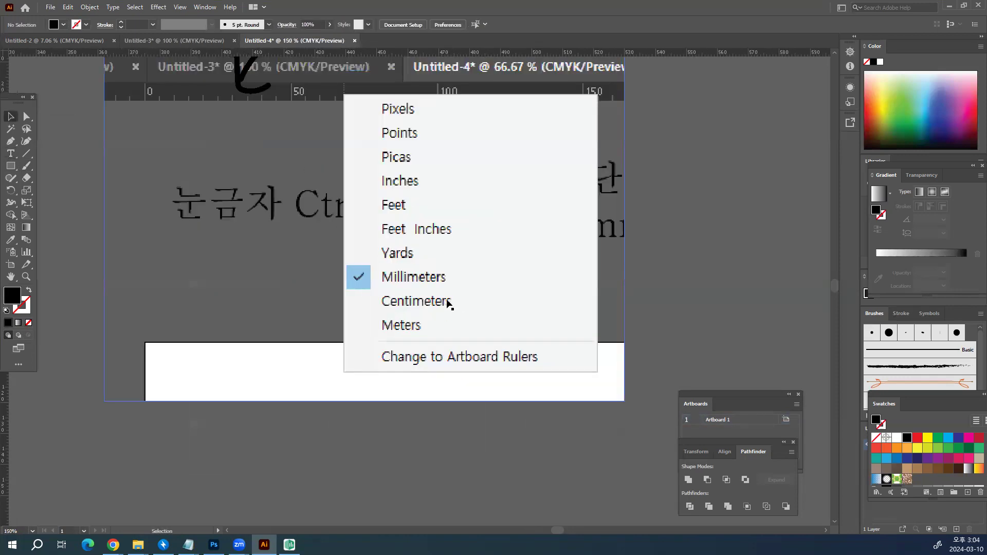
{"action": "left_click_drag", "start_coordinate": [509, 276], "coordinate": [479, 285]}
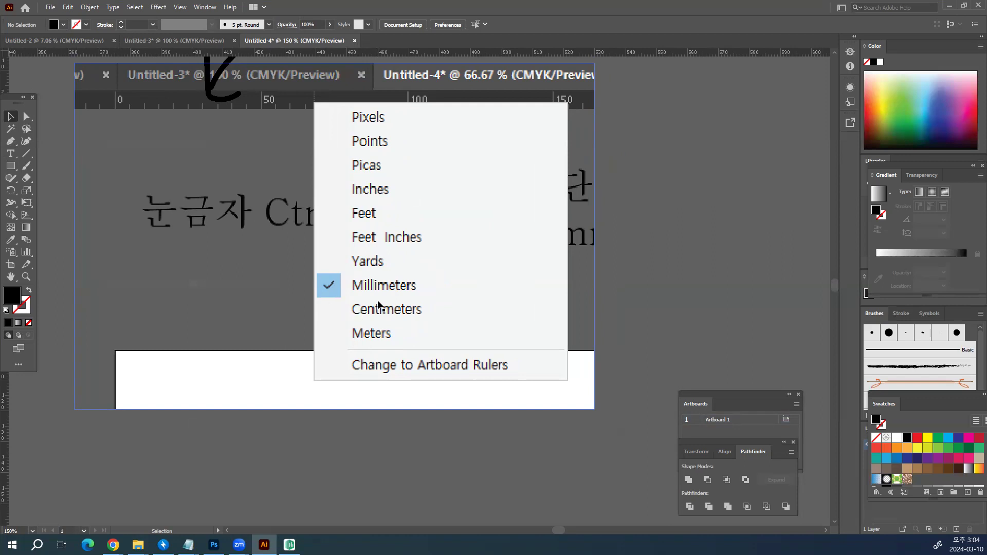
{"action": "key", "text": "ctrl+plus"}
{"action": "key", "text": "ctrl+minus"}
{"action": "key", "text": "ctrl+minus"}
{"action": "left_click_drag", "start_coordinate": [288, 311], "coordinate": [827, 237]}
{"action": "key", "text": "ctrl+minus"}
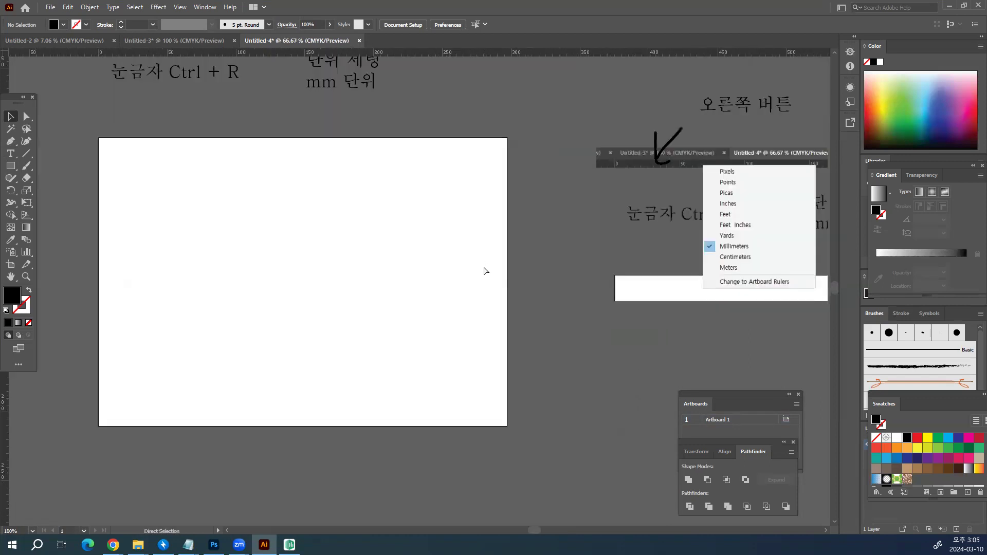
{"action": "left_click_drag", "start_coordinate": [341, 220], "coordinate": [423, 215]}
Step: Capture the View commands with the Guides options open at Lock Guides and paste the image beyond the artboard's left edge
{"action": "left_click_drag", "start_coordinate": [13, 98], "coordinate": [91, 149]}
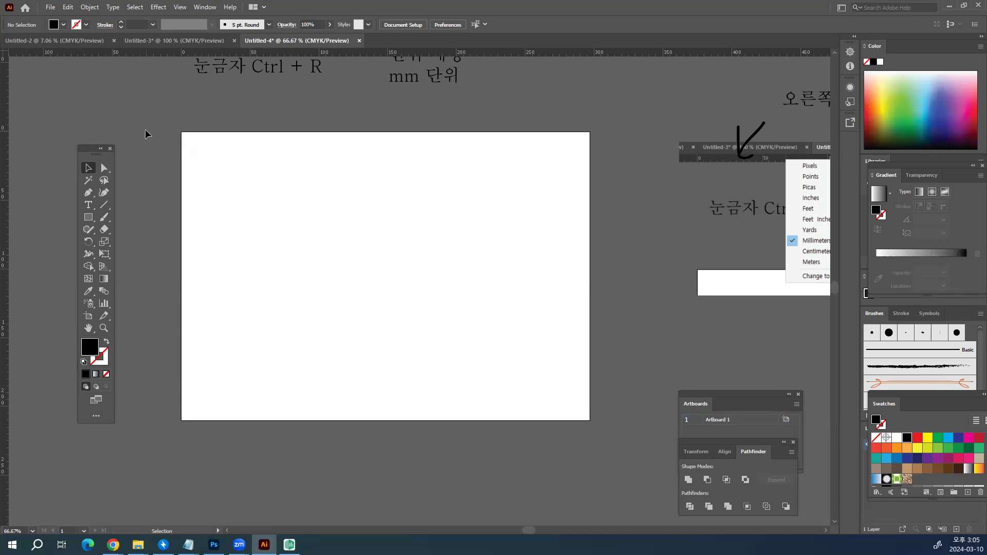
{"action": "left_click", "coordinate": [180, 10]}
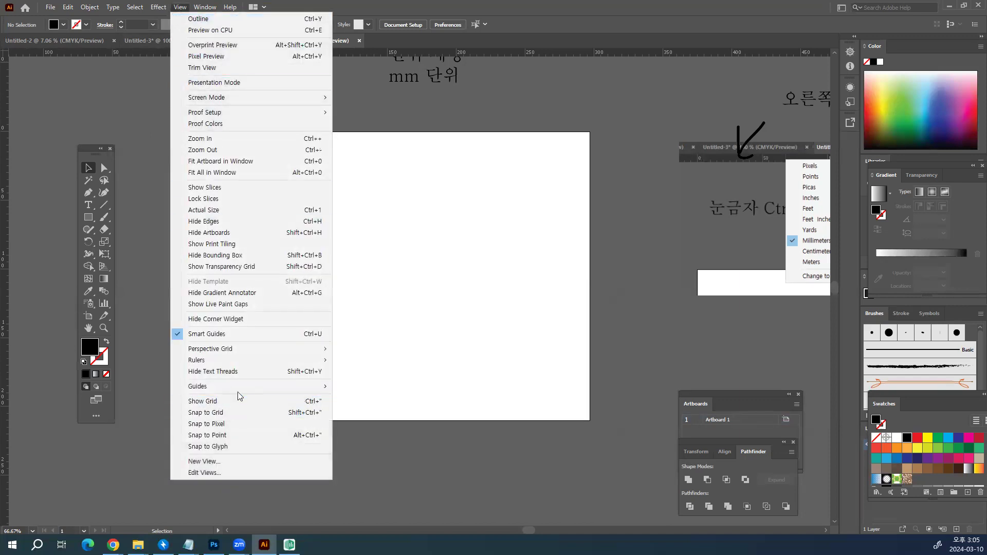
{"action": "mouse_move", "coordinate": [267, 384]}
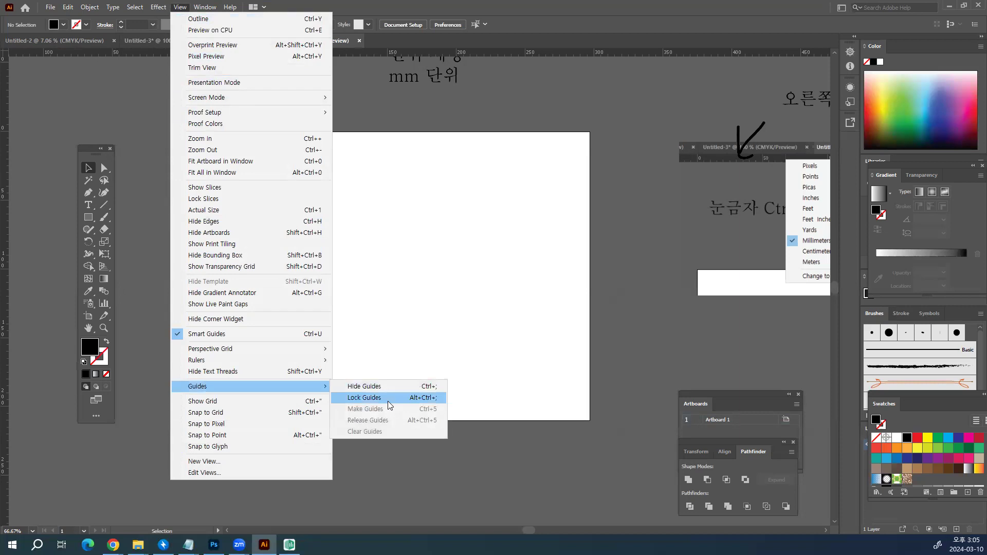
{"action": "key", "text": "ctrl+shift+c"}
{"action": "left_click_drag", "start_coordinate": [106, 0], "coordinate": [470, 488]}
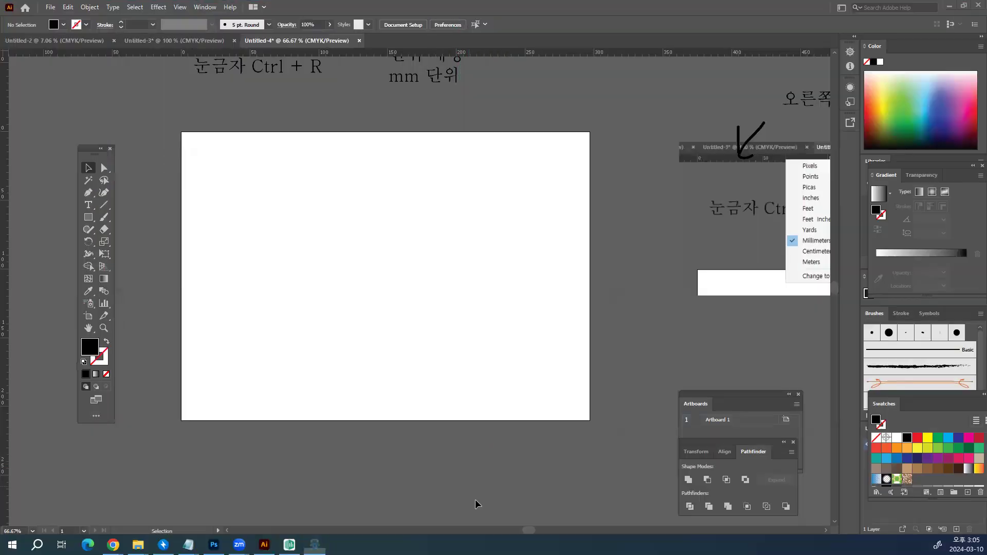
{"action": "left_click", "coordinate": [590, 8]}
{"action": "left_click_drag", "start_coordinate": [194, 307], "coordinate": [649, 298]}
{"action": "key", "text": "ctrl+v"}
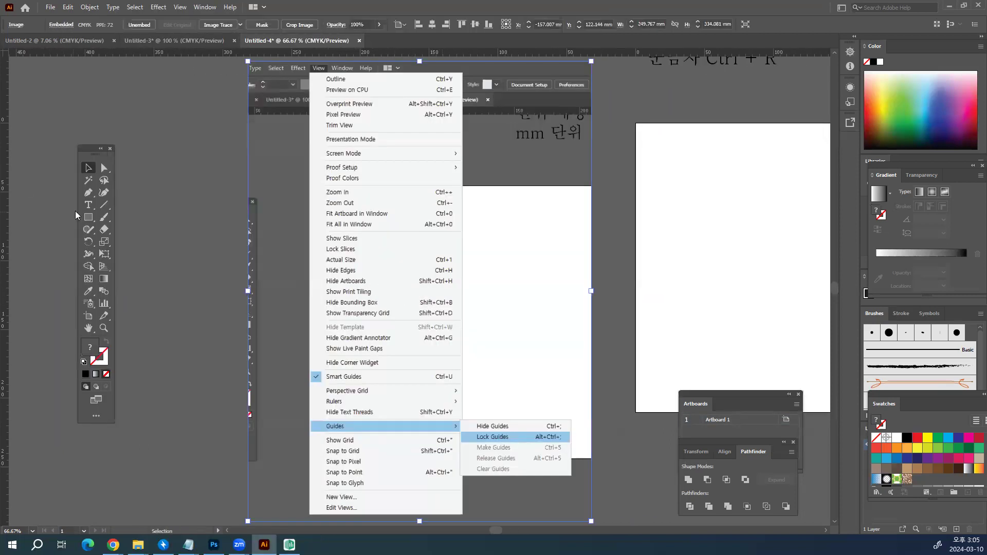
Step: Paint circles around "View" and "Guides" in the pasted screenshot
{"action": "left_click", "coordinate": [101, 221]}
{"action": "mouse_move", "coordinate": [329, 77]}
{"action": "left_mouse_down"}
{"action": "mouse_move", "coordinate": [332, 68]}
{"action": "mouse_move", "coordinate": [308, 55]}
{"action": "mouse_move", "coordinate": [308, 80]}
{"action": "left_mouse_up"}
{"action": "left_click_drag", "start_coordinate": [272, 230], "coordinate": [175, 132]}
{"action": "left_click_drag", "start_coordinate": [214, 338], "coordinate": [229, 339]}
{"action": "left_click_drag", "start_coordinate": [213, 319], "coordinate": [230, 307]}
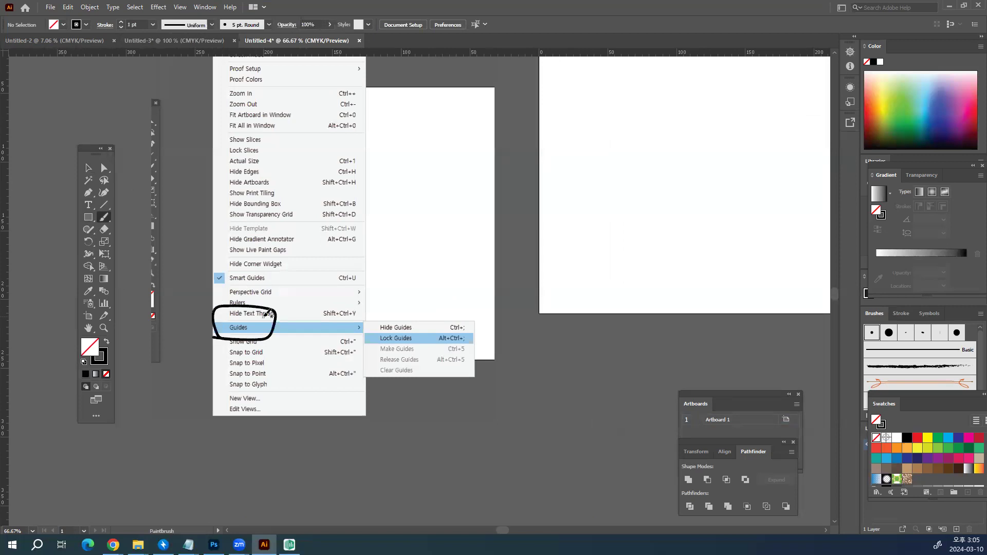
Step: Paint an underline below "Lock Guides" in the pasted screenshot and delete the stray brush stroke beside it
{"action": "key", "text": "ctrl+plus"}
{"action": "key", "text": "ctrl+plus"}
{"action": "mouse_move", "coordinate": [271, 340]}
{"action": "left_mouse_down"}
{"action": "mouse_move", "coordinate": [245, 308]}
{"action": "mouse_move", "coordinate": [368, 320]}
{"action": "mouse_move", "coordinate": [485, 315]}
{"action": "left_mouse_up"}
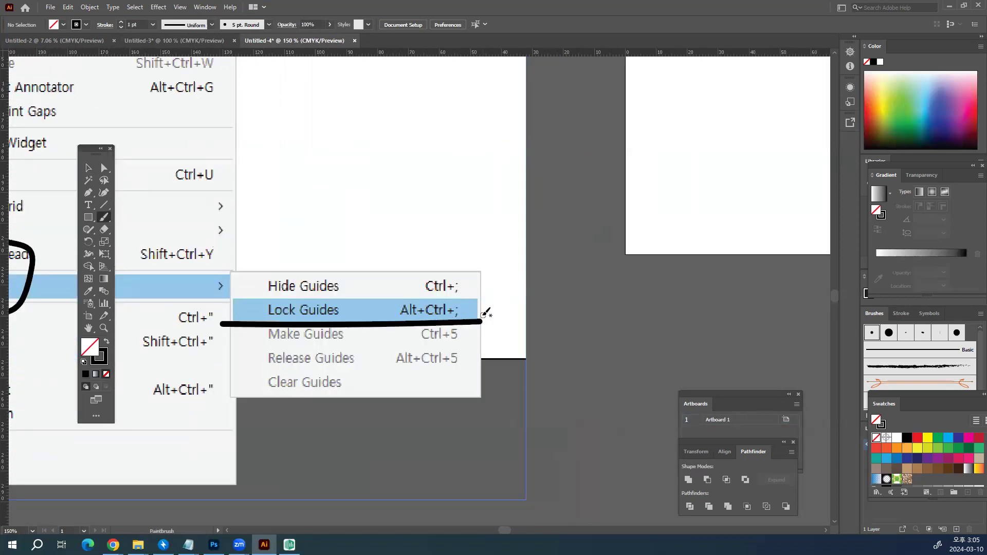
{"action": "left_click_drag", "start_coordinate": [246, 306], "coordinate": [260, 303]}
{"action": "left_click", "coordinate": [88, 168]}
{"action": "left_click", "coordinate": [253, 315]}
{"action": "left_click", "coordinate": [251, 313]}
{"action": "key", "text": "Delete"}
Step: Lock the document's guides and review the guide options for their lock state
{"action": "left_click", "coordinate": [179, 8]}
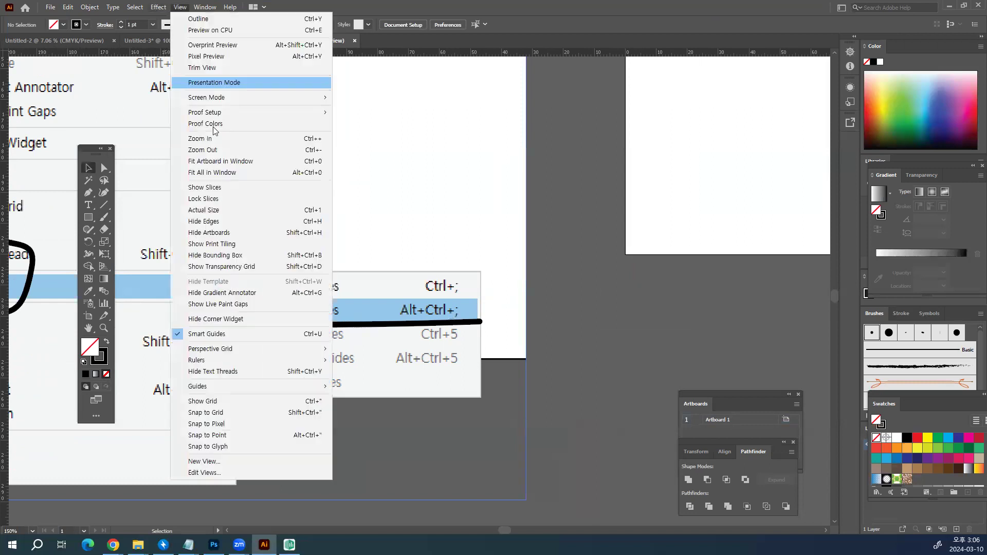
{"action": "mouse_move", "coordinate": [225, 390]}
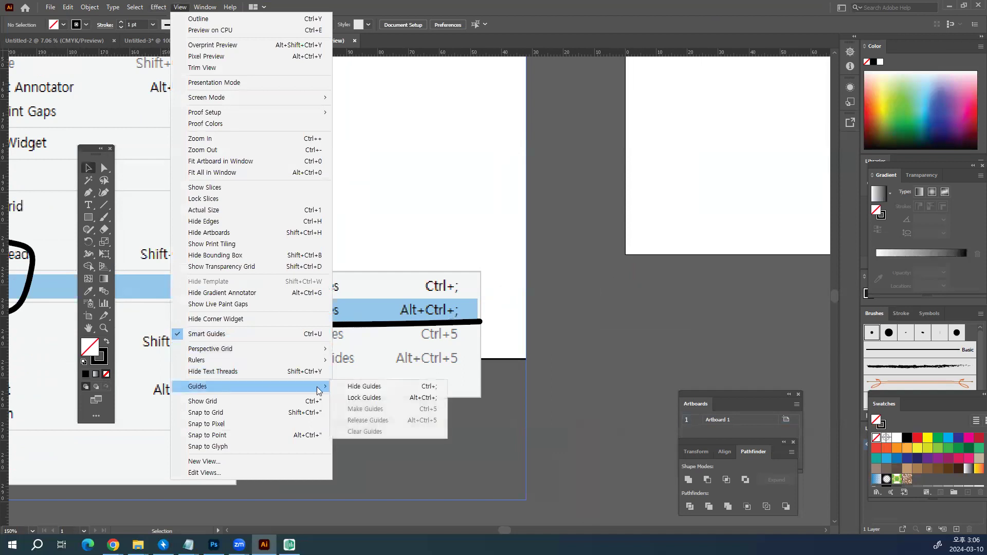
{"action": "left_click", "coordinate": [357, 402]}
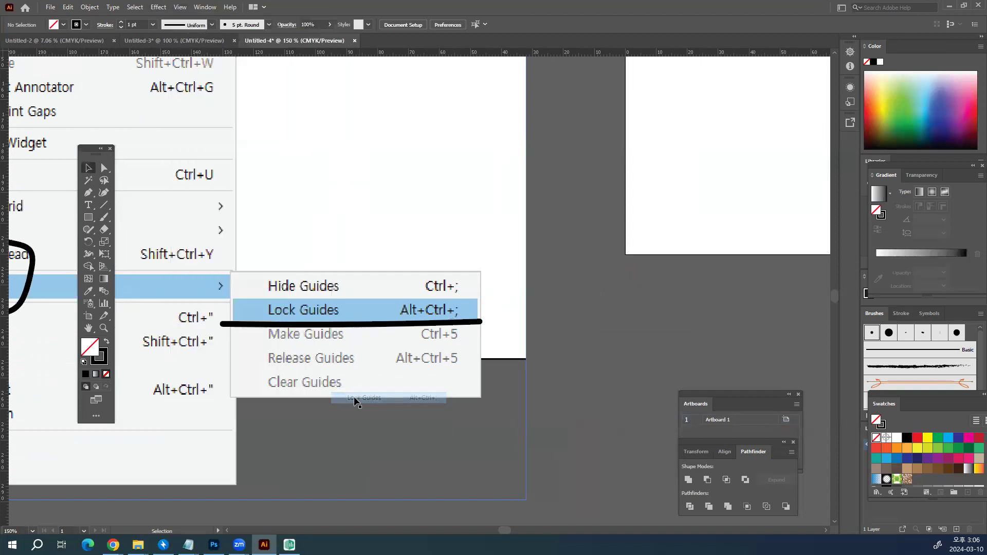
{"action": "left_click", "coordinate": [179, 8]}
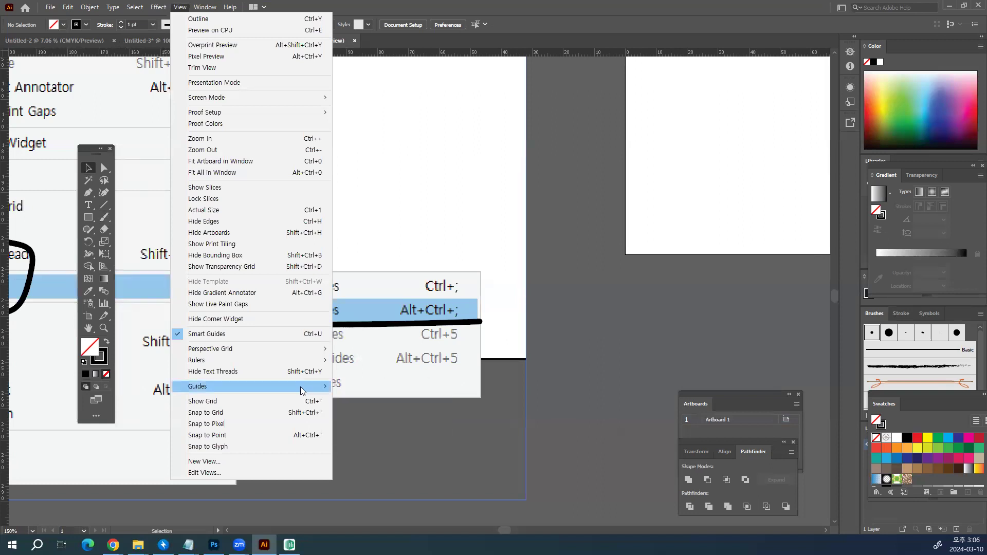
{"action": "mouse_move", "coordinate": [280, 388]}
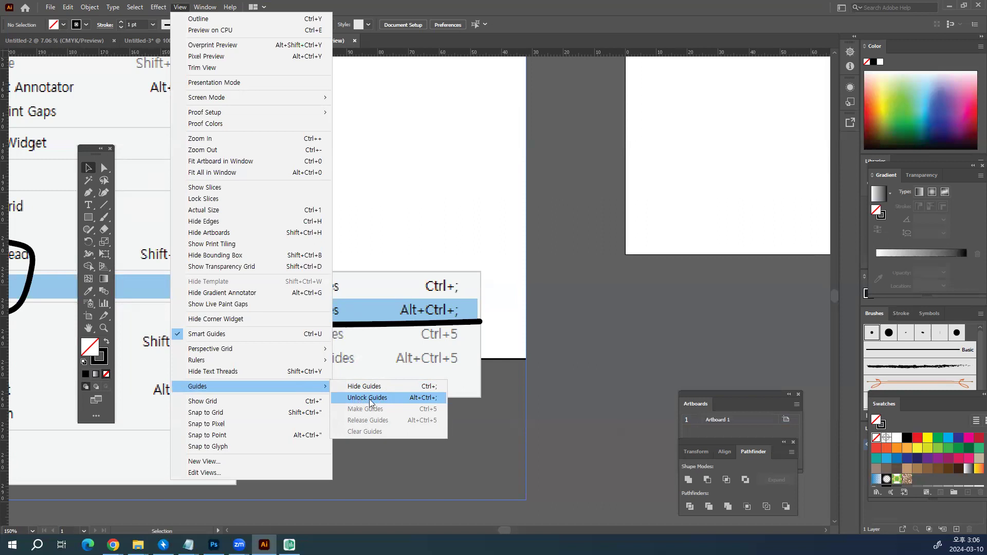
{"action": "left_click", "coordinate": [417, 121]}
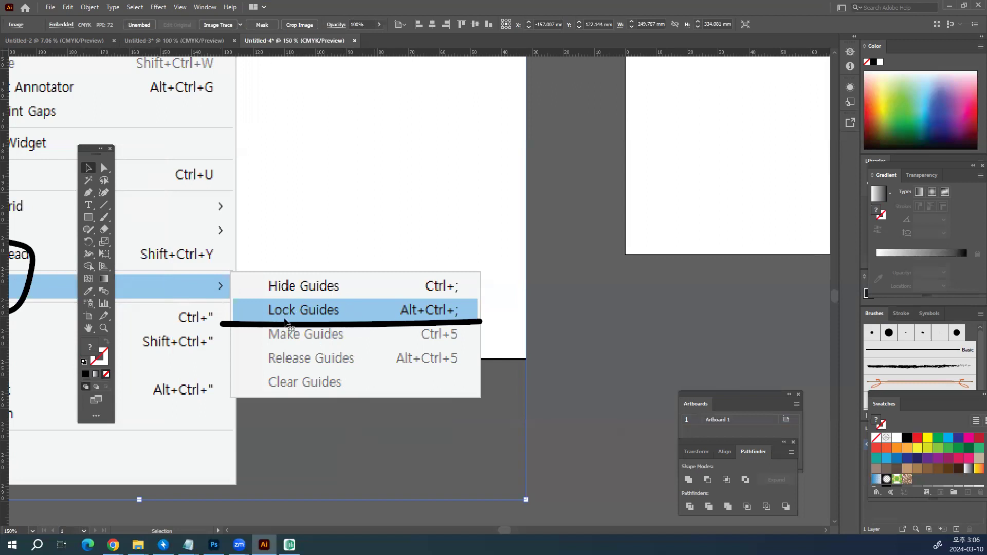
Step: Place a vertical guide on the artboard's left edge at 0 mm and deselect the pasted screenshot
{"action": "left_click_drag", "start_coordinate": [521, 189], "coordinate": [257, 385]}
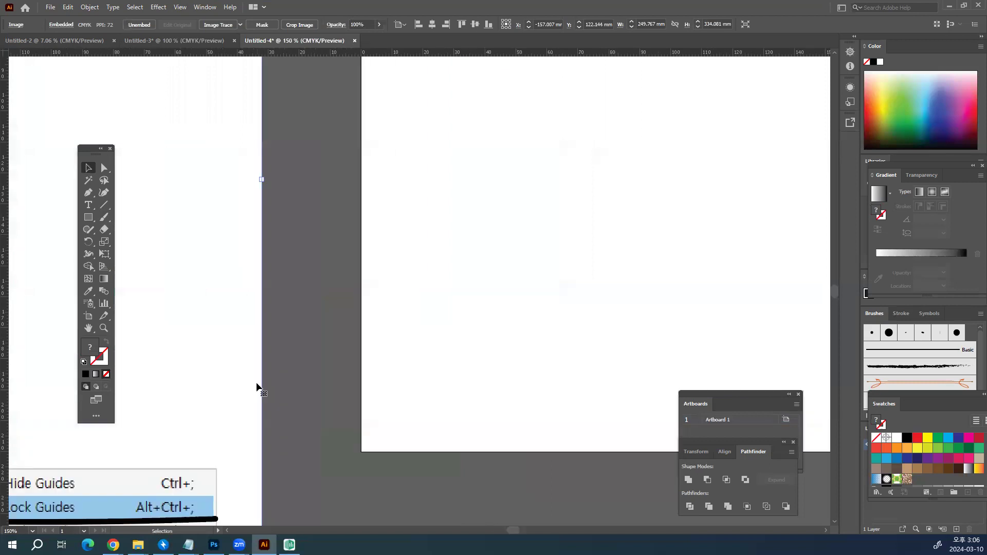
{"action": "key", "text": "ctrl+minus"}
{"action": "key", "text": "ctrl+minus"}
{"action": "key", "text": "ctrl+plus"}
{"action": "left_click_drag", "start_coordinate": [641, 262], "coordinate": [189, 178]}
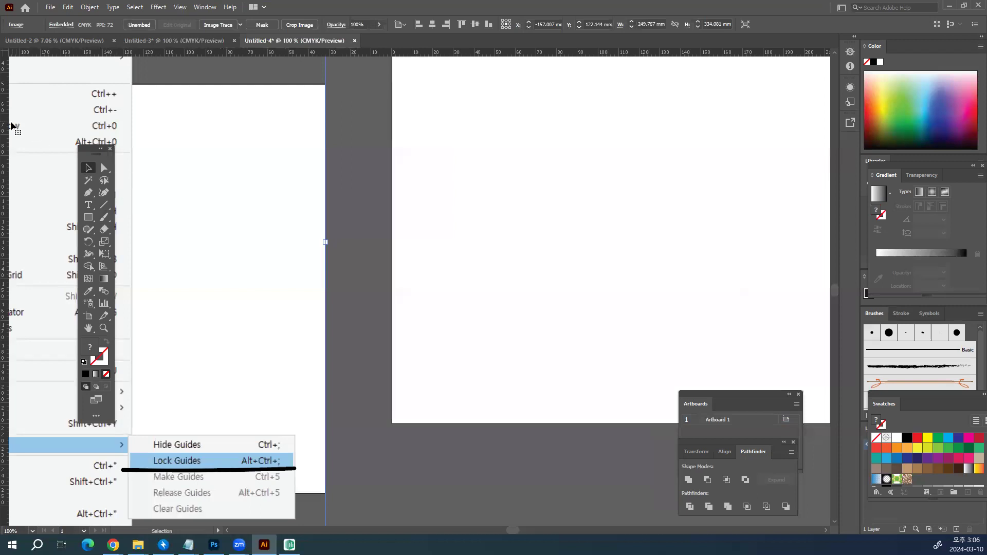
{"action": "left_click_drag", "start_coordinate": [5, 133], "coordinate": [332, 208]}
{"action": "scroll", "coordinate": [419, 221], "scroll_direction": "up", "scroll_amount": 5}
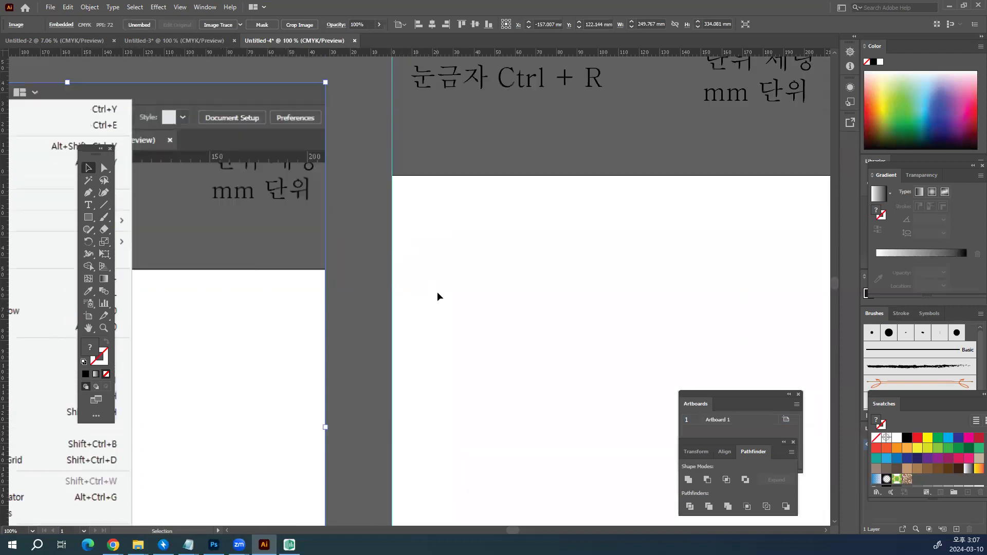
{"action": "scroll", "coordinate": [437, 222], "scroll_direction": "up", "scroll_amount": 2}
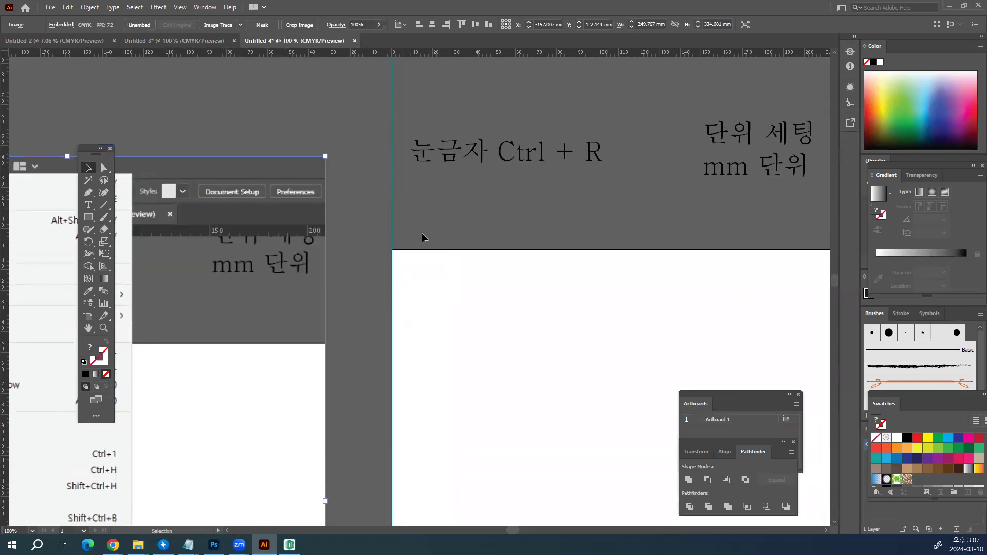
{"action": "scroll", "coordinate": [370, 257], "scroll_direction": "down", "scroll_amount": 1}
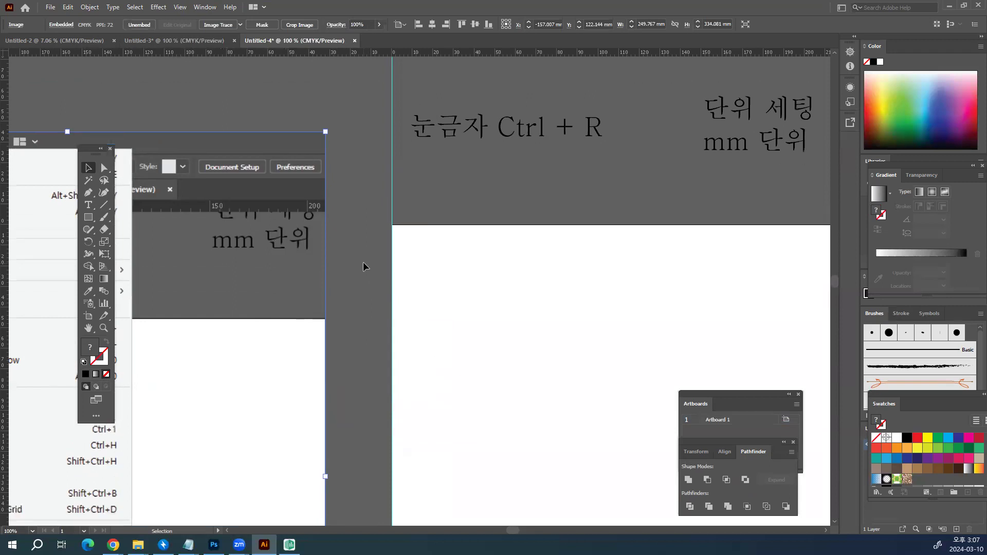
{"action": "scroll", "coordinate": [458, 211], "scroll_direction": "down", "scroll_amount": 1}
{"action": "scroll", "coordinate": [449, 216], "scroll_direction": "up", "scroll_amount": 2}
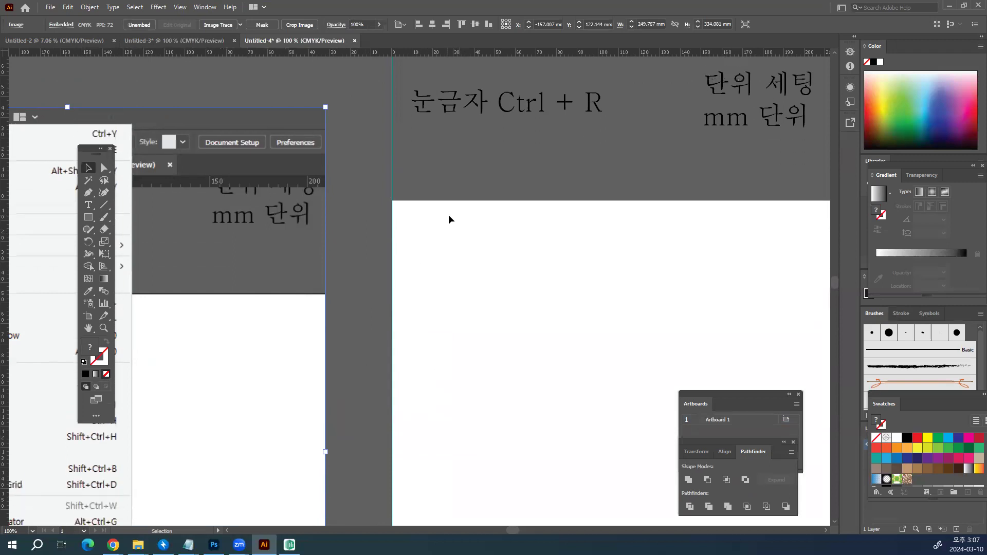
{"action": "left_click", "coordinate": [359, 222]}
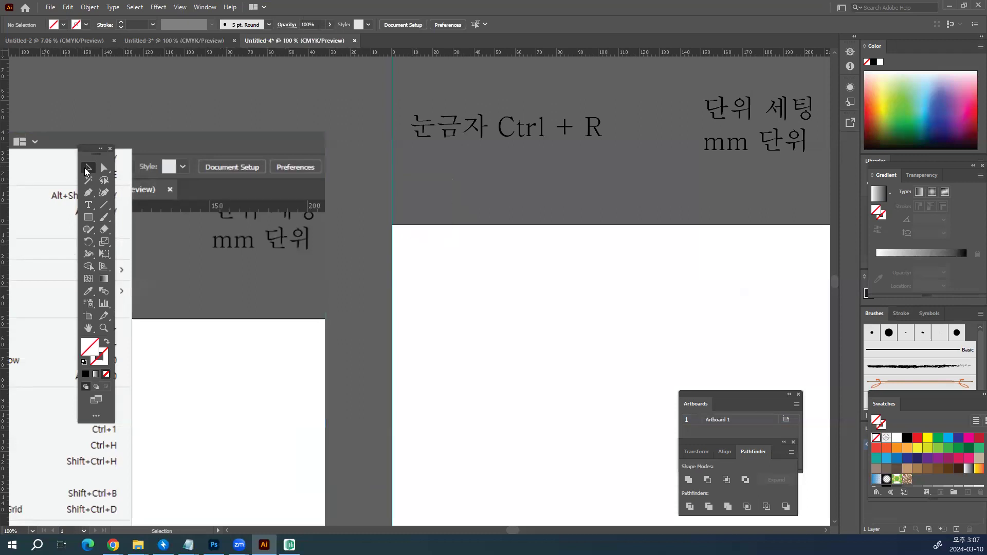
Step: Unlock the document's guides
{"action": "left_click_drag", "start_coordinate": [338, 168], "coordinate": [445, 228]}
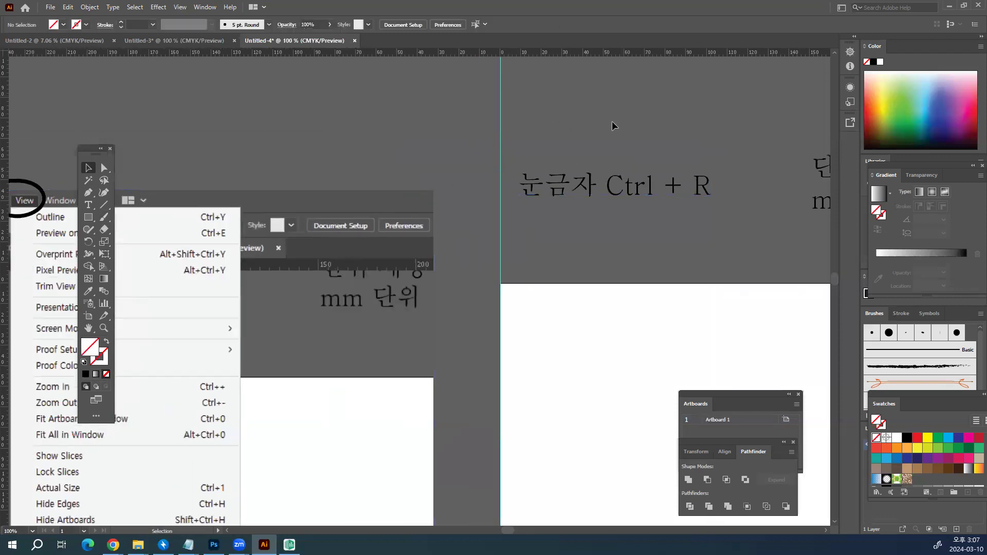
{"action": "left_click", "coordinate": [181, 8]}
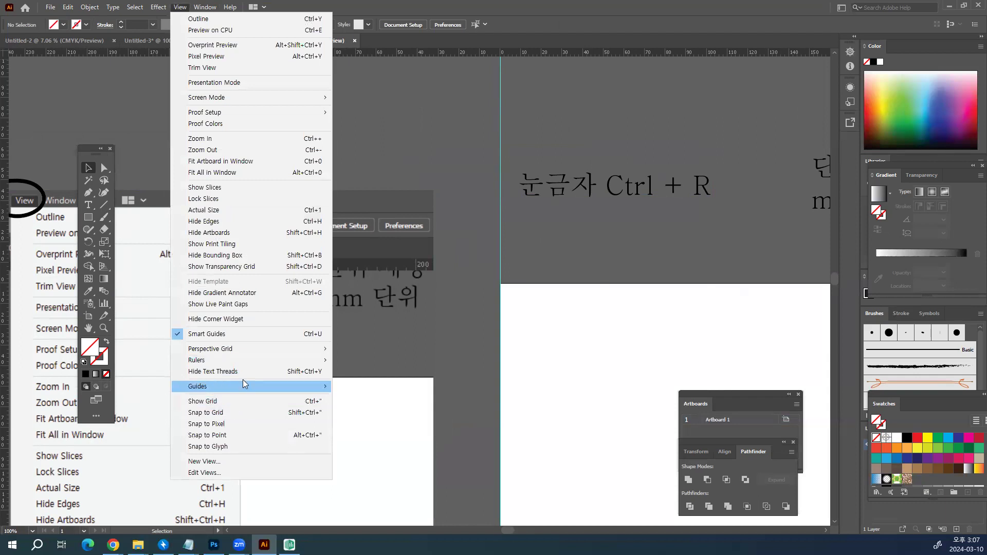
{"action": "mouse_move", "coordinate": [260, 387]}
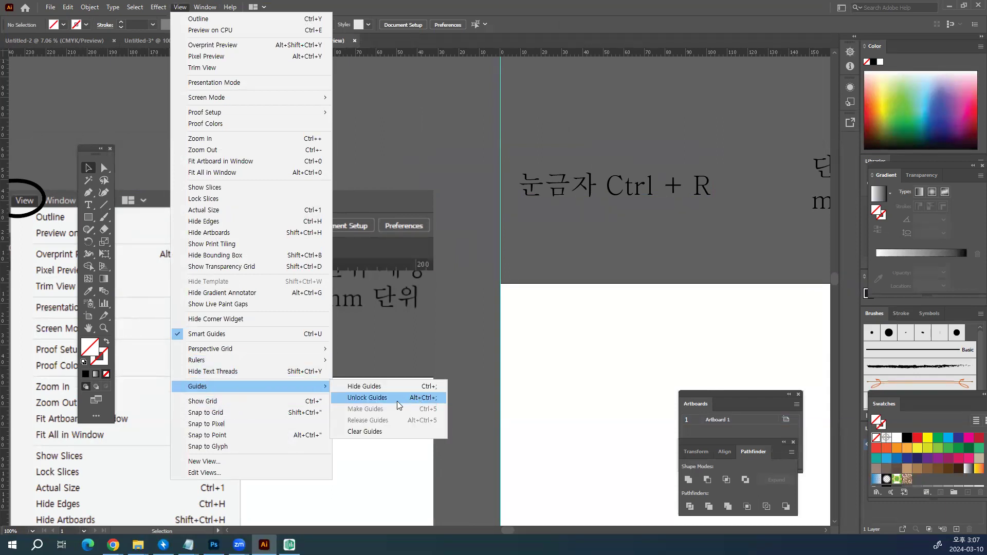
{"action": "left_click", "coordinate": [368, 398]}
Step: Select the vertical guide on the artboard's left edge
{"action": "left_click_drag", "start_coordinate": [551, 92], "coordinate": [437, 134]}
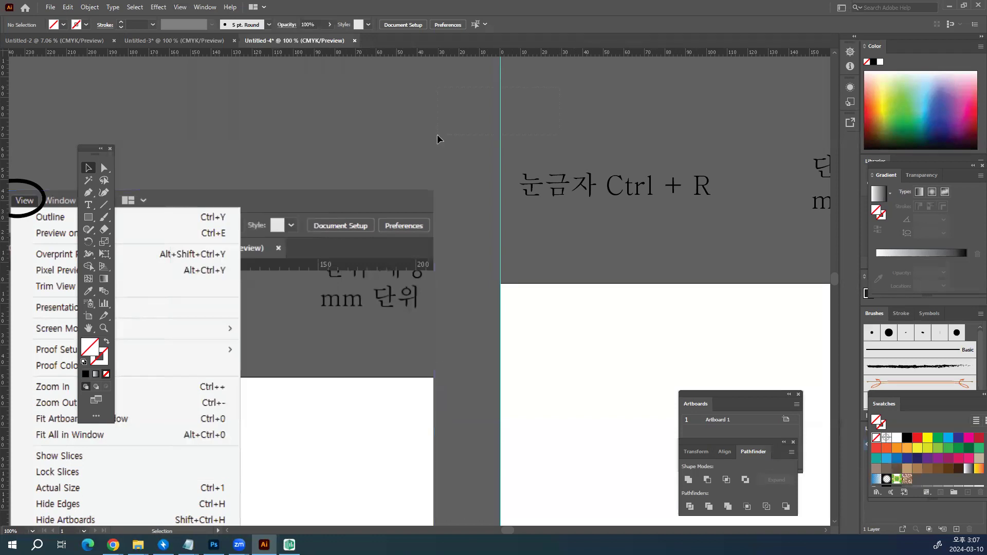
{"action": "double_click", "coordinate": [86, 168]}
{"action": "left_click", "coordinate": [535, 349]}
{"action": "left_click_drag", "start_coordinate": [564, 92], "coordinate": [446, 147]}
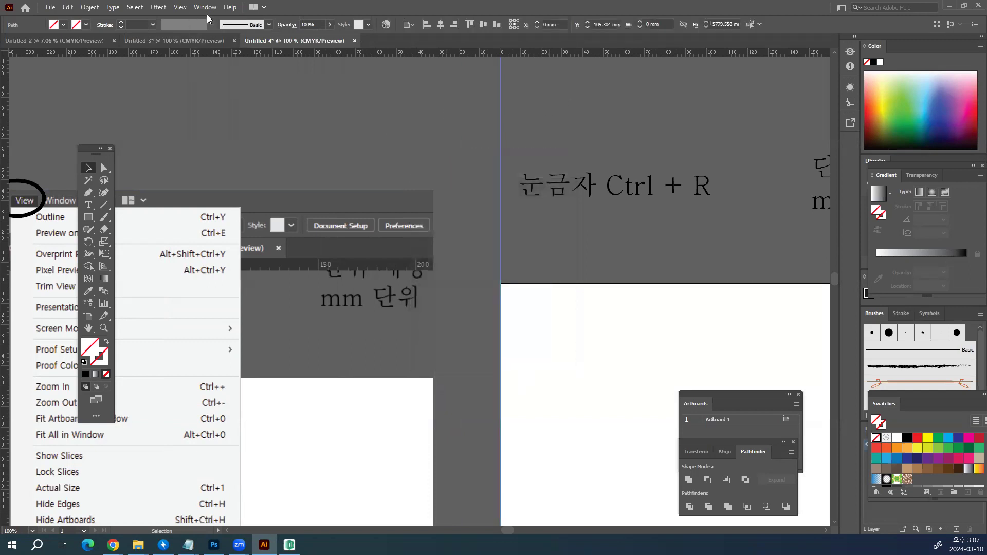
{"action": "left_click_drag", "start_coordinate": [570, 98], "coordinate": [383, 138]}
{"action": "left_click_drag", "start_coordinate": [537, 121], "coordinate": [418, 135]}
{"action": "left_click_drag", "start_coordinate": [529, 113], "coordinate": [431, 140]}
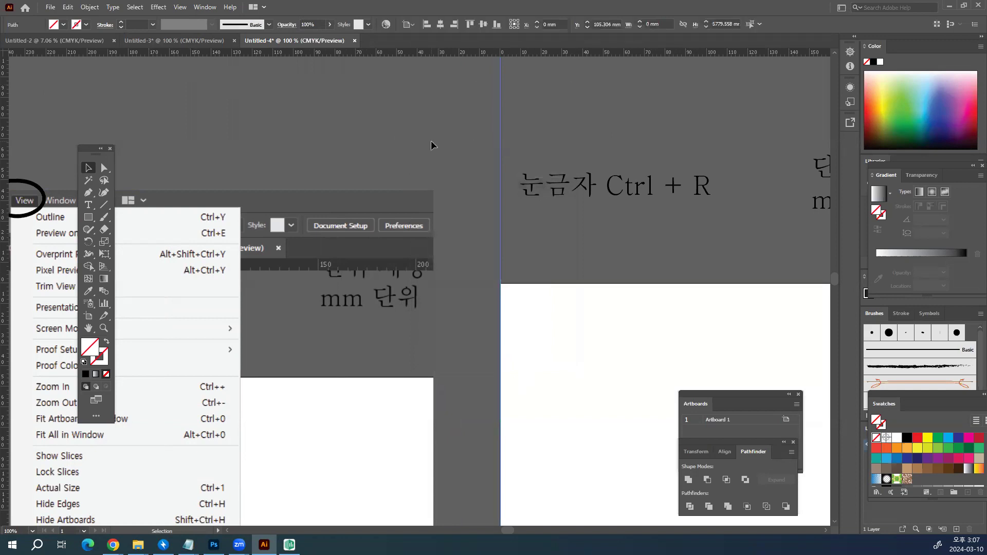
{"action": "double_click", "coordinate": [88, 170]}
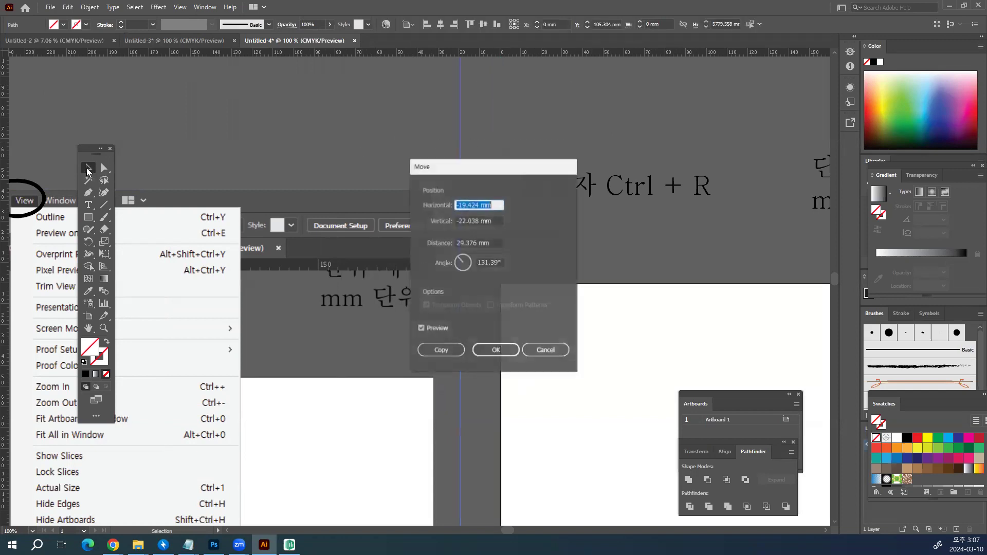
{"action": "left_click_drag", "start_coordinate": [463, 169], "coordinate": [227, 114]}
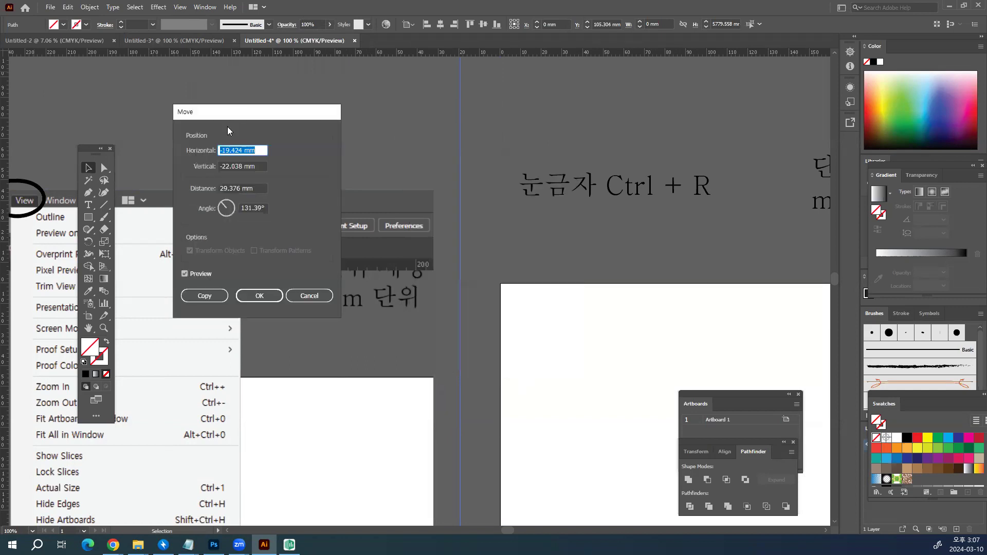
{"action": "key", "text": "BackSpace"}
{"action": "left_click", "coordinate": [319, 299]}
Step: Draw a rectangle about 80 by 46 mm without fill or stroke in the empty area above the Guides screenshot
{"action": "left_click_drag", "start_coordinate": [290, 178], "coordinate": [365, 273]}
{"action": "left_click", "coordinate": [88, 218]}
{"action": "left_click_drag", "start_coordinate": [290, 110], "coordinate": [456, 205]}
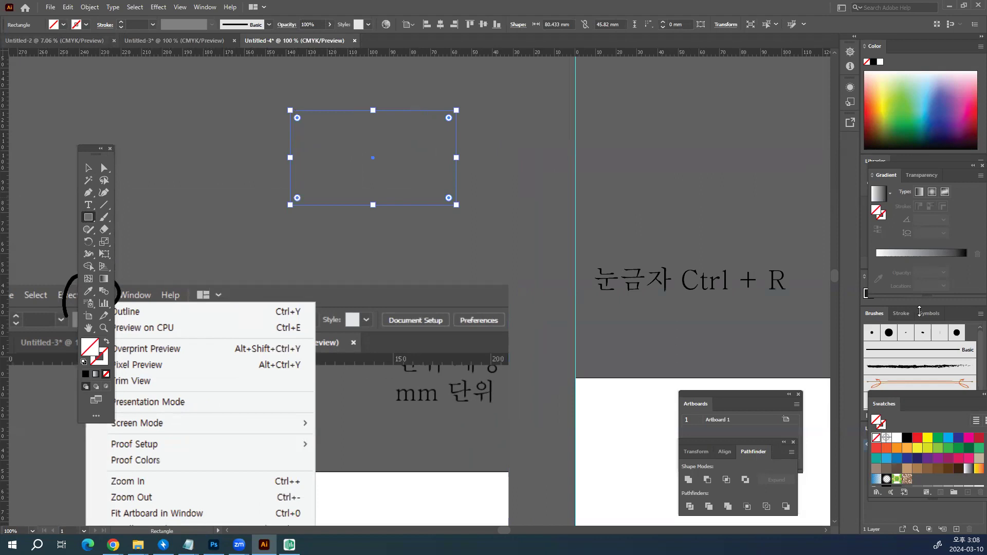
Step: Fill the rectangle with white and handwrite its dimensions with the Paintbrush, 297mm above it and 210mm beside it, with tick marks
{"action": "left_click", "coordinate": [896, 441]}
{"action": "left_click_drag", "start_coordinate": [198, 110], "coordinate": [189, 169]}
{"action": "left_click", "coordinate": [104, 220]}
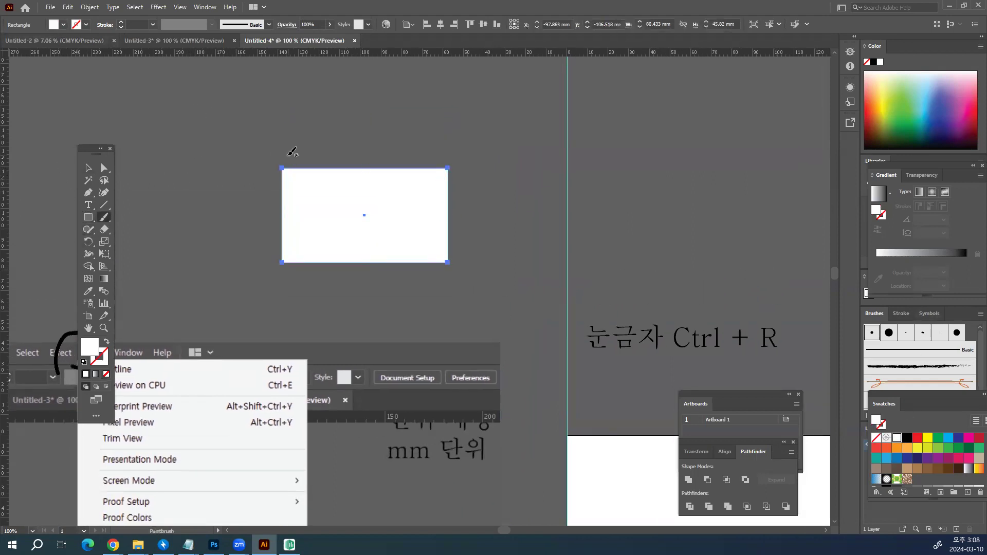
{"action": "left_click_drag", "start_coordinate": [289, 156], "coordinate": [302, 134]}
{"action": "left_click_drag", "start_coordinate": [431, 136], "coordinate": [443, 155]}
{"action": "mouse_move", "coordinate": [342, 96]}
{"action": "left_mouse_down"}
{"action": "mouse_move", "coordinate": [317, 92]}
{"action": "mouse_move", "coordinate": [358, 123]}
{"action": "mouse_move", "coordinate": [384, 81]}
{"action": "mouse_move", "coordinate": [408, 114]}
{"action": "mouse_move", "coordinate": [442, 86]}
{"action": "mouse_move", "coordinate": [454, 110]}
{"action": "mouse_move", "coordinate": [498, 101]}
{"action": "mouse_move", "coordinate": [525, 116]}
{"action": "left_mouse_up"}
{"action": "left_click_drag", "start_coordinate": [263, 177], "coordinate": [273, 176]}
{"action": "left_click_drag", "start_coordinate": [238, 257], "coordinate": [257, 266]}
{"action": "left_click_drag", "start_coordinate": [147, 216], "coordinate": [171, 239]}
{"action": "mouse_move", "coordinate": [183, 210]}
{"action": "left_mouse_down"}
{"action": "mouse_move", "coordinate": [184, 238]}
{"action": "mouse_move", "coordinate": [215, 207]}
{"action": "mouse_move", "coordinate": [233, 218]}
{"action": "mouse_move", "coordinate": [272, 206]}
{"action": "mouse_move", "coordinate": [275, 215]}
{"action": "left_mouse_up"}
{"action": "left_click_drag", "start_coordinate": [506, 202], "coordinate": [443, 227]}
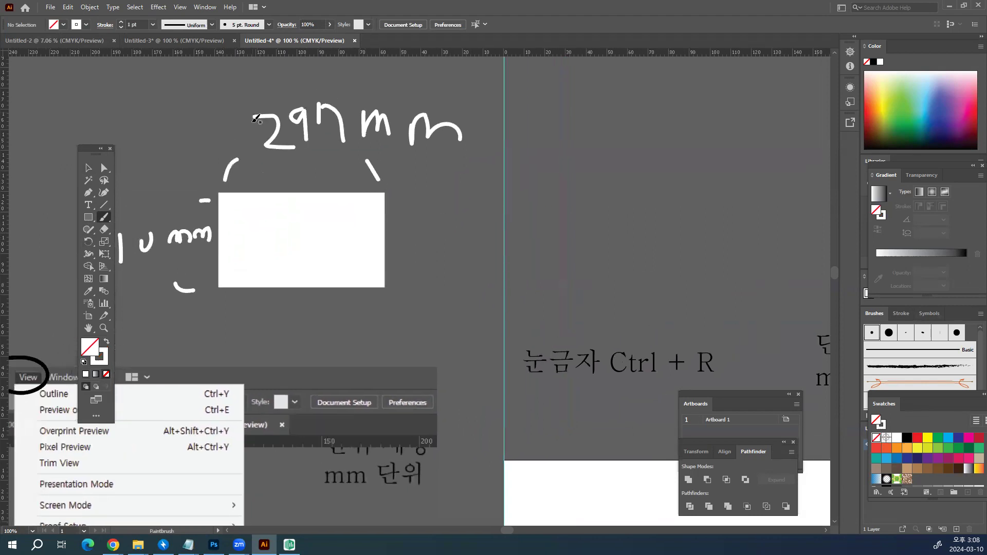
Step: Underline and circle the handwritten 297mm, write A4 beside it, and brush a curved stroke around 210mm
{"action": "left_click_drag", "start_coordinate": [191, 155], "coordinate": [496, 163]}
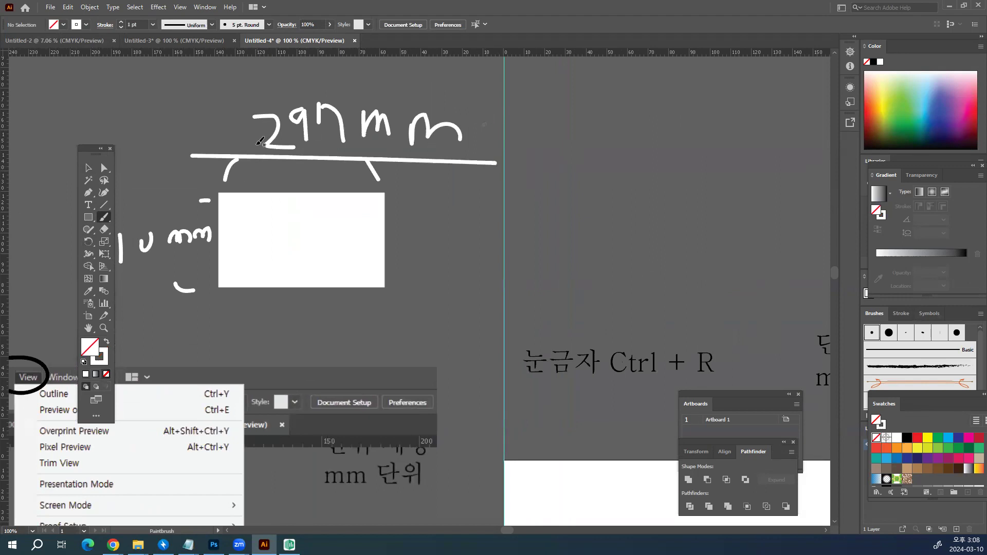
{"action": "mouse_move", "coordinate": [501, 129]}
{"action": "left_mouse_down"}
{"action": "mouse_move", "coordinate": [521, 80]}
{"action": "mouse_move", "coordinate": [538, 123]}
{"action": "mouse_move", "coordinate": [529, 109]}
{"action": "mouse_move", "coordinate": [597, 117]}
{"action": "mouse_move", "coordinate": [580, 150]}
{"action": "left_mouse_up"}
{"action": "left_click_drag", "start_coordinate": [382, 194], "coordinate": [452, 202]}
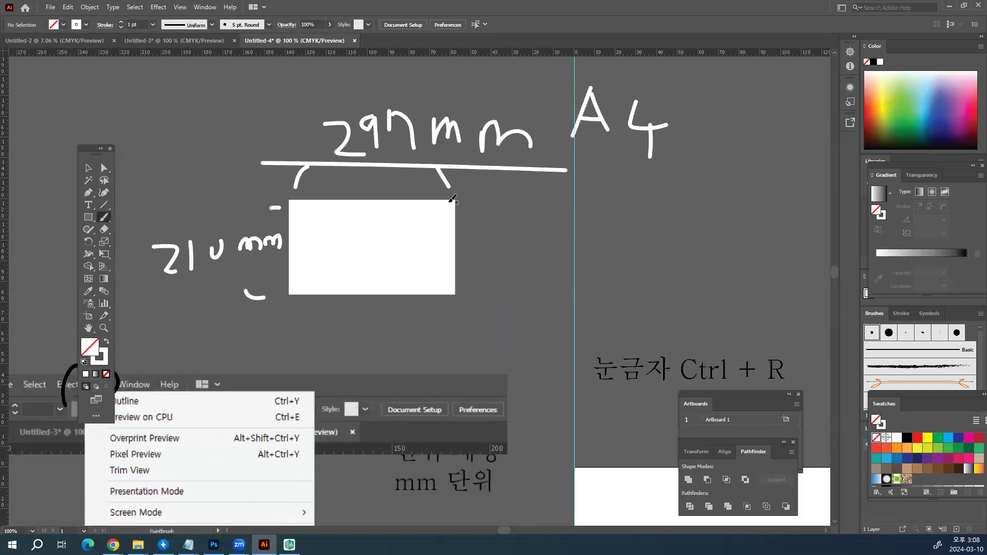
{"action": "mouse_move", "coordinate": [344, 162]}
{"action": "left_mouse_down"}
{"action": "mouse_move", "coordinate": [470, 99]}
{"action": "mouse_move", "coordinate": [472, 164]}
{"action": "left_mouse_up"}
{"action": "mouse_move", "coordinate": [185, 291]}
{"action": "left_mouse_down"}
{"action": "mouse_move", "coordinate": [144, 185]}
{"action": "mouse_move", "coordinate": [276, 209]}
{"action": "left_mouse_up"}
Step: Select the vertical guide on the artboard's left edge and enter 297/3 as its horizontal move distance
{"action": "left_click", "coordinate": [88, 168]}
{"action": "mouse_move", "coordinate": [581, 230]}
{"action": "left_mouse_down"}
{"action": "mouse_move", "coordinate": [548, 220]}
{"action": "mouse_move", "coordinate": [384, 89]}
{"action": "left_mouse_up"}
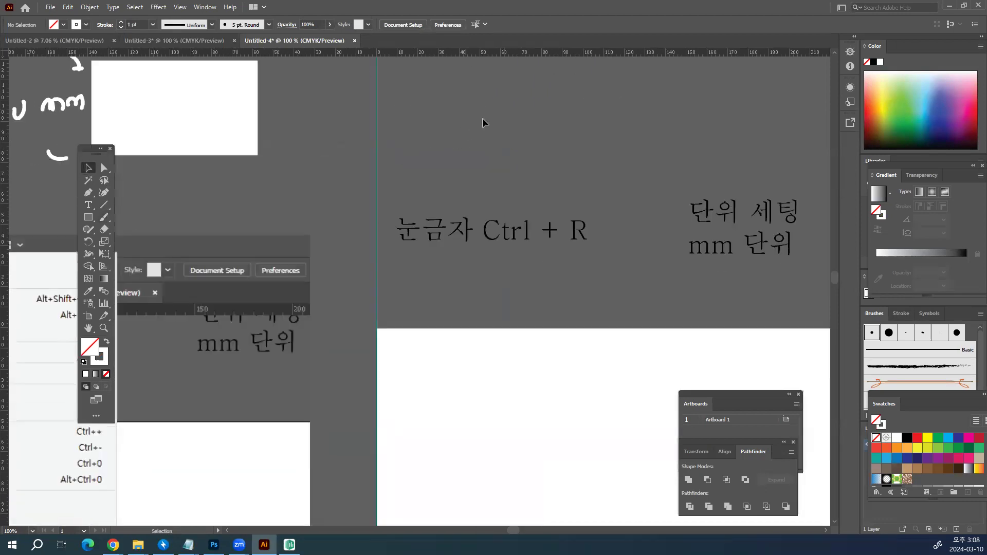
{"action": "left_click_drag", "start_coordinate": [328, 163], "coordinate": [319, 165]}
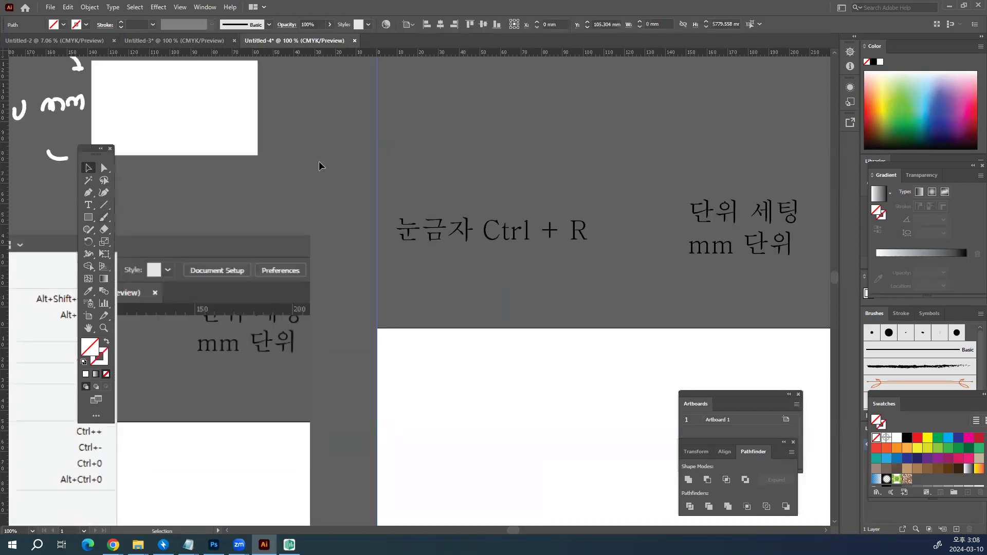
{"action": "double_click", "coordinate": [88, 169]}
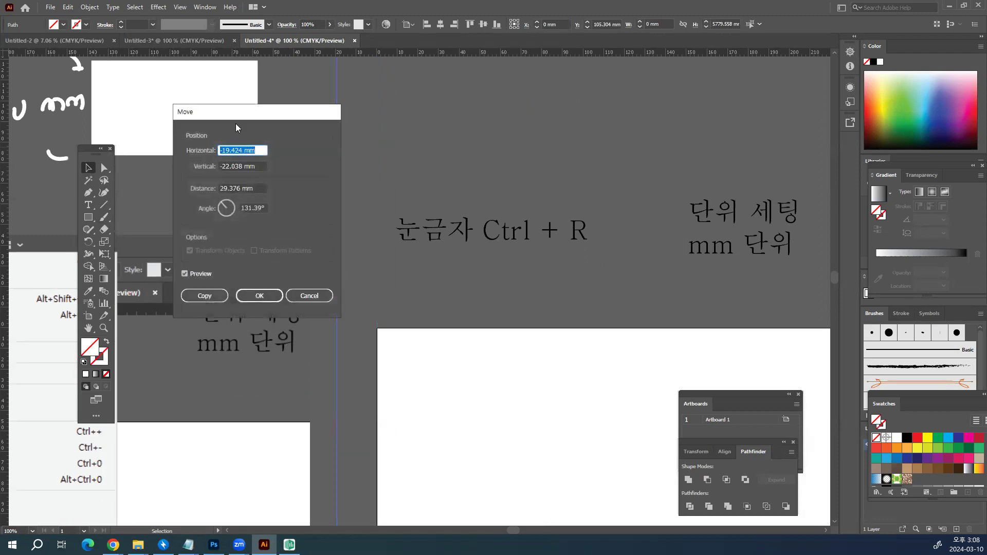
{"action": "left_click_drag", "start_coordinate": [239, 112], "coordinate": [272, 194]}
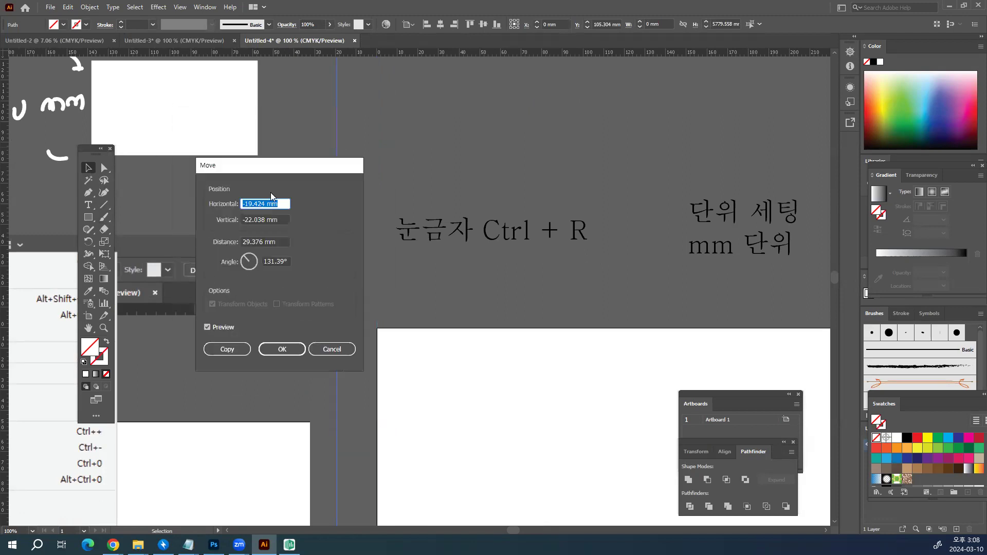
{"action": "type", "text": "297/3"}
Step: Capture the Move dialog as a screenshot, cancel the move, and paste the image into the empty area above the artboard
{"action": "key", "text": "ctrl+shift+c"}
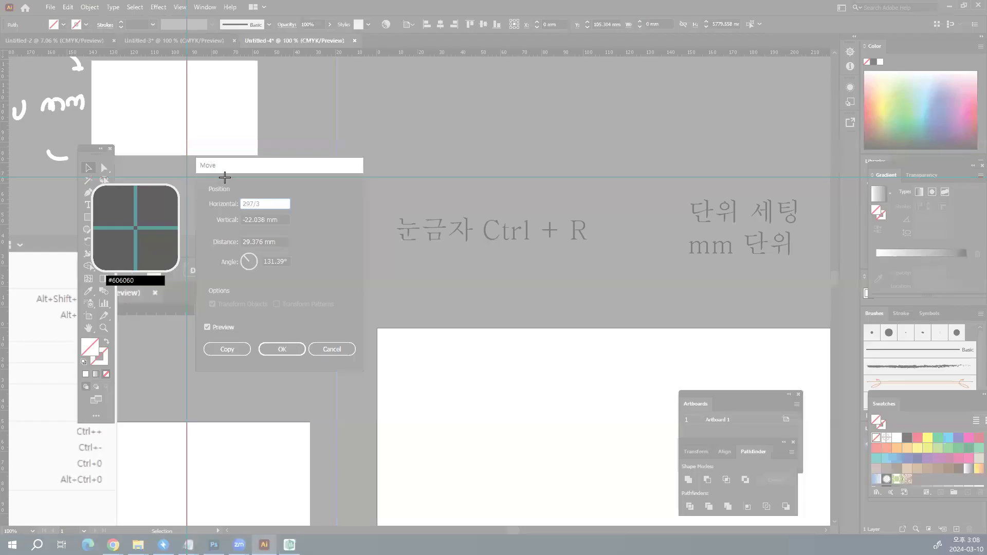
{"action": "left_click_drag", "start_coordinate": [197, 161], "coordinate": [363, 360]}
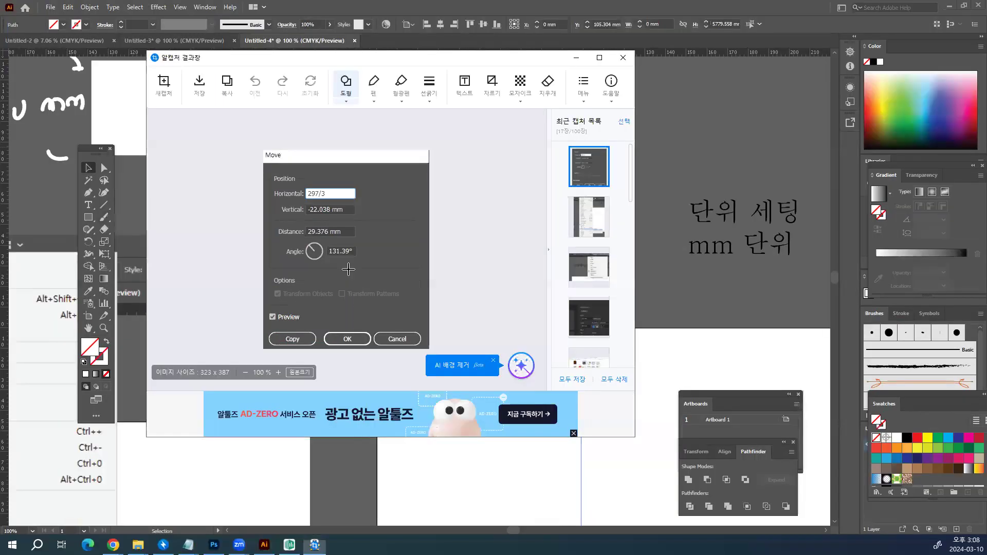
{"action": "left_click", "coordinate": [624, 58]}
{"action": "left_click", "coordinate": [332, 350]}
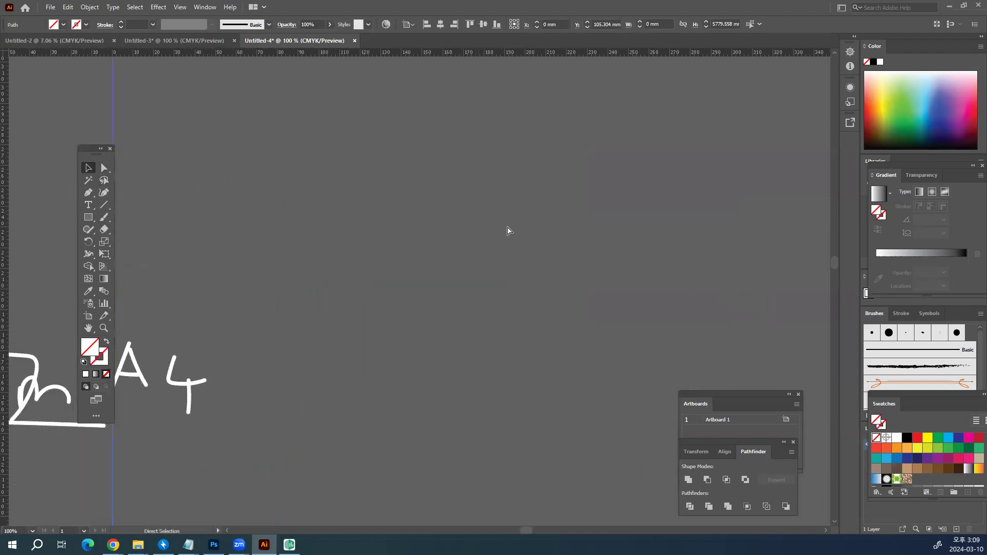
{"action": "key", "text": "ctrl+v"}
{"action": "key", "text": "ctrl+equal"}
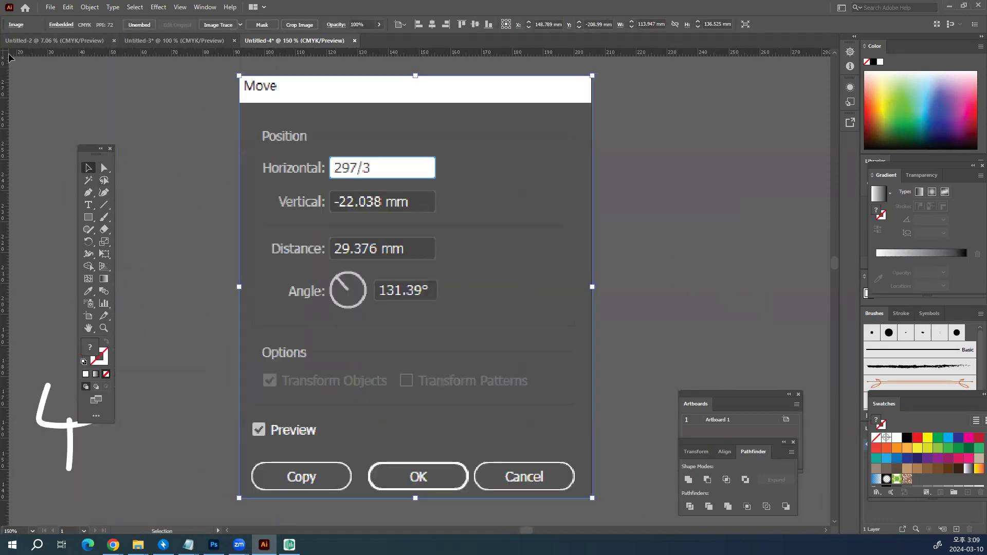
Step: Brush a box around 297/3 in the pasted Move dialog image and handwrite 297 and 3 beside it
{"action": "mouse_move", "coordinate": [315, 185]}
{"action": "left_mouse_down"}
{"action": "mouse_move", "coordinate": [385, 188]}
{"action": "mouse_move", "coordinate": [388, 154]}
{"action": "mouse_move", "coordinate": [326, 151]}
{"action": "mouse_move", "coordinate": [320, 187]}
{"action": "left_mouse_up"}
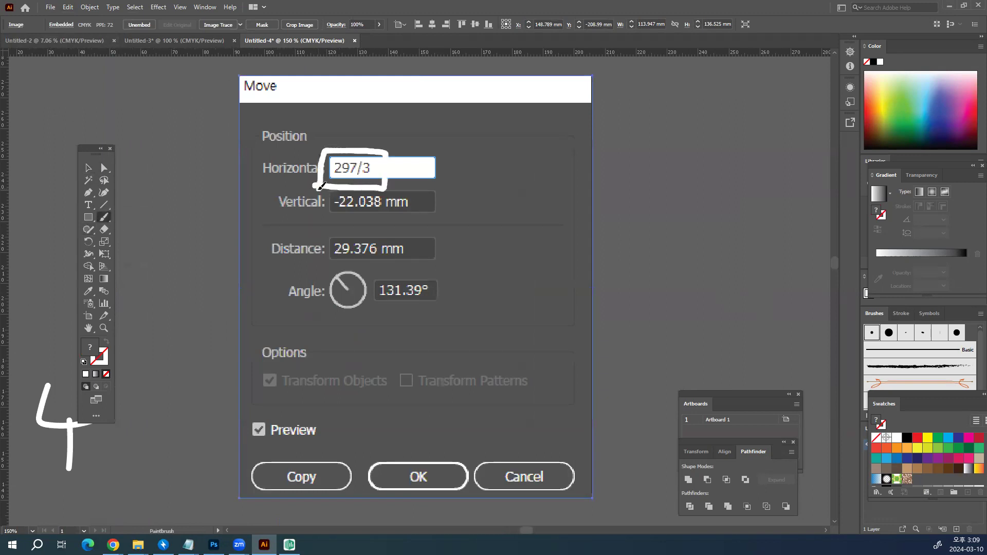
{"action": "mouse_move", "coordinate": [481, 145]}
{"action": "left_mouse_down"}
{"action": "mouse_move", "coordinate": [509, 165]}
{"action": "mouse_move", "coordinate": [532, 139]}
{"action": "mouse_move", "coordinate": [529, 167]}
{"action": "mouse_move", "coordinate": [561, 141]}
{"action": "left_mouse_up"}
{"action": "left_click_drag", "start_coordinate": [560, 141], "coordinate": [561, 173]}
{"action": "mouse_move", "coordinate": [493, 216]}
{"action": "left_mouse_down"}
{"action": "mouse_move", "coordinate": [507, 222]}
{"action": "mouse_move", "coordinate": [503, 253]}
{"action": "mouse_move", "coordinate": [493, 255]}
{"action": "left_mouse_up"}
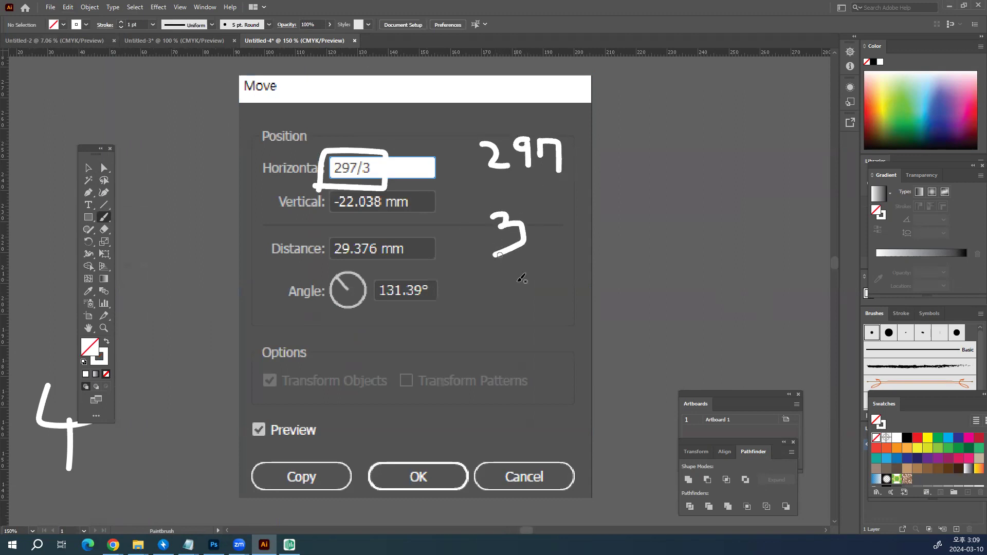
Step: Copy the vertical guide on the artboard's left edge horizontally by 297/3
{"action": "left_click", "coordinate": [88, 167]}
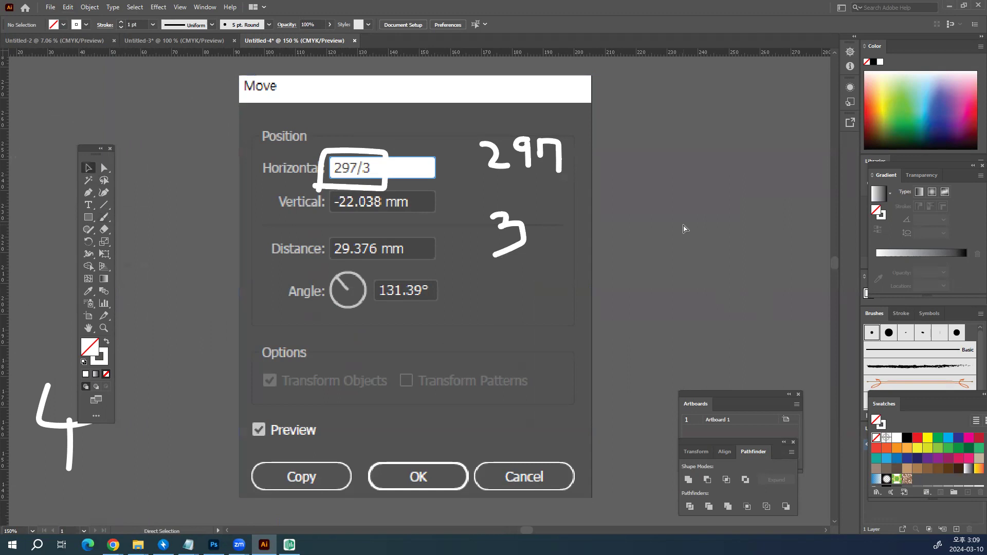
{"action": "key", "text": "ctrl+minus"}
{"action": "key", "text": "ctrl+minus"}
{"action": "key", "text": "ctrl+minus"}
{"action": "scroll", "coordinate": [536, 260], "scroll_direction": "down", "scroll_amount": 5}
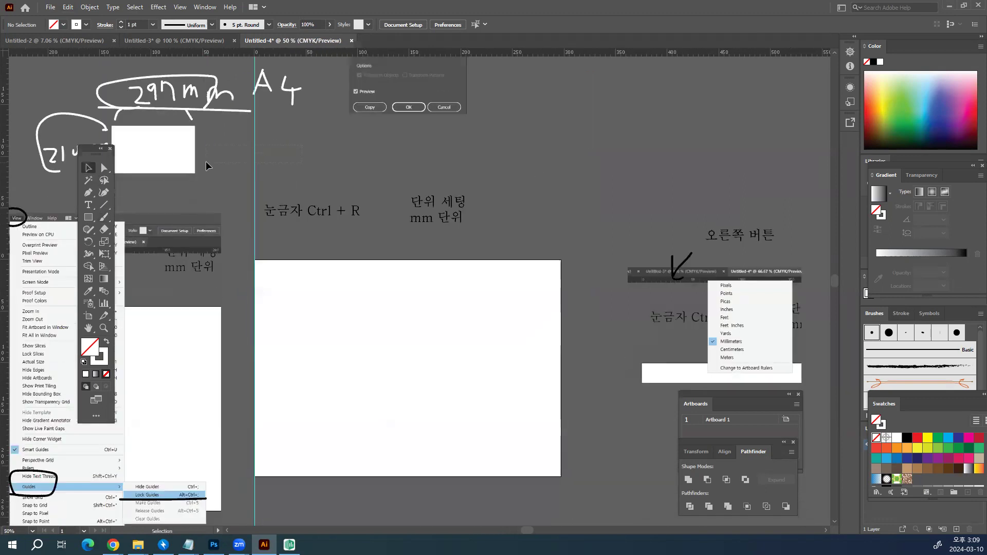
{"action": "left_click_drag", "start_coordinate": [205, 161], "coordinate": [206, 161]}
{"action": "double_click", "coordinate": [88, 169]}
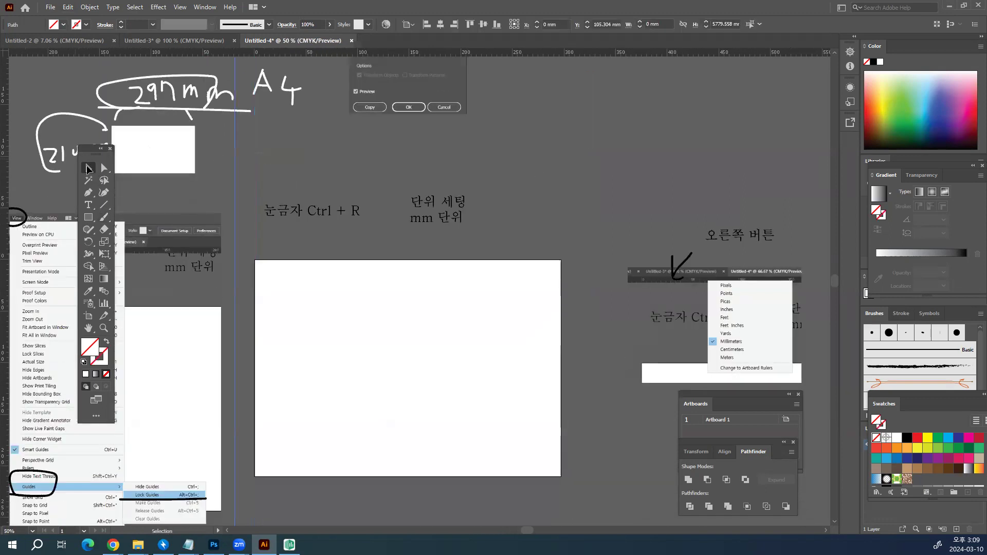
{"action": "type", "text": "297/3"}
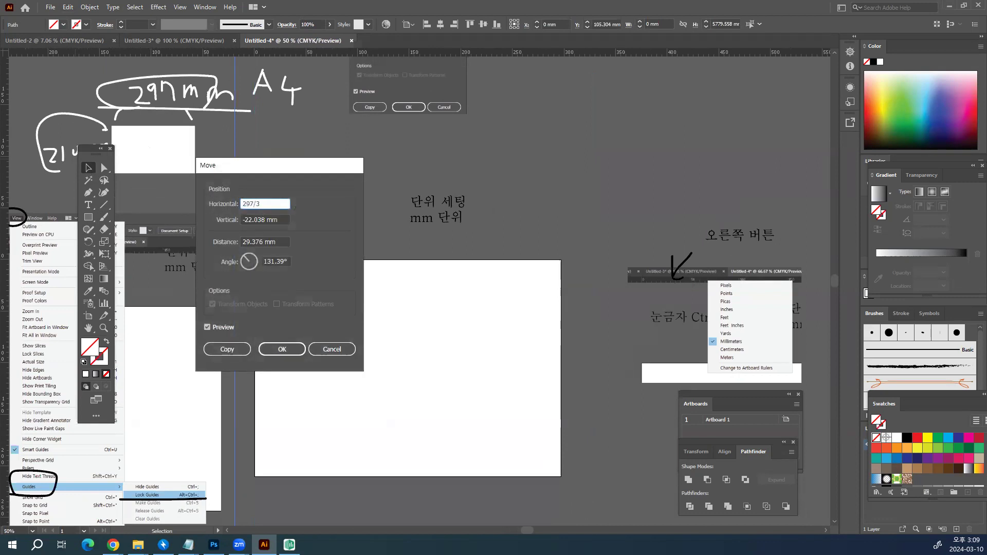
{"action": "left_click", "coordinate": [221, 350]}
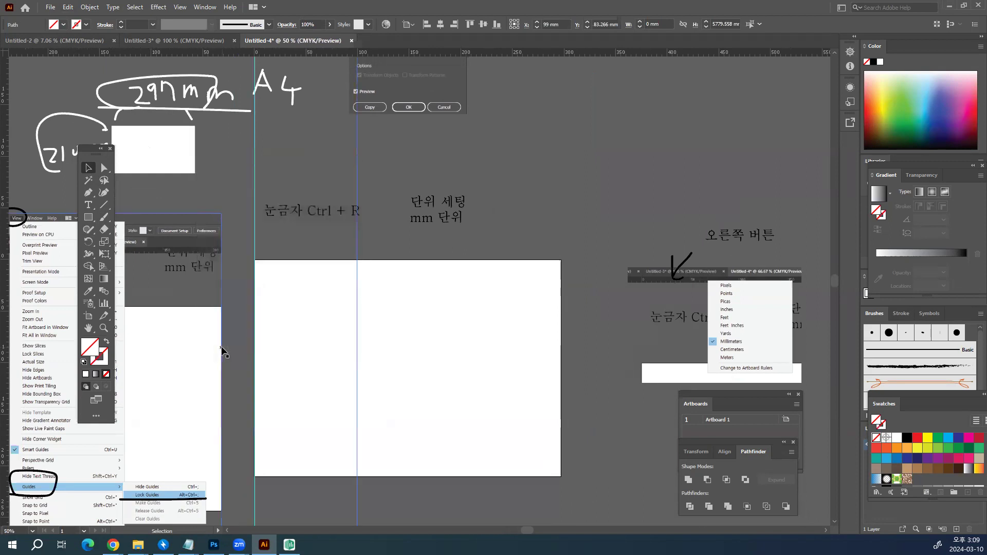
Step: Repeat the guide copy twice so guides mark the second fold and the artboard's right edge, and deselect
{"action": "key", "text": "ctrl+d"}
{"action": "key", "text": "ctrl+d"}
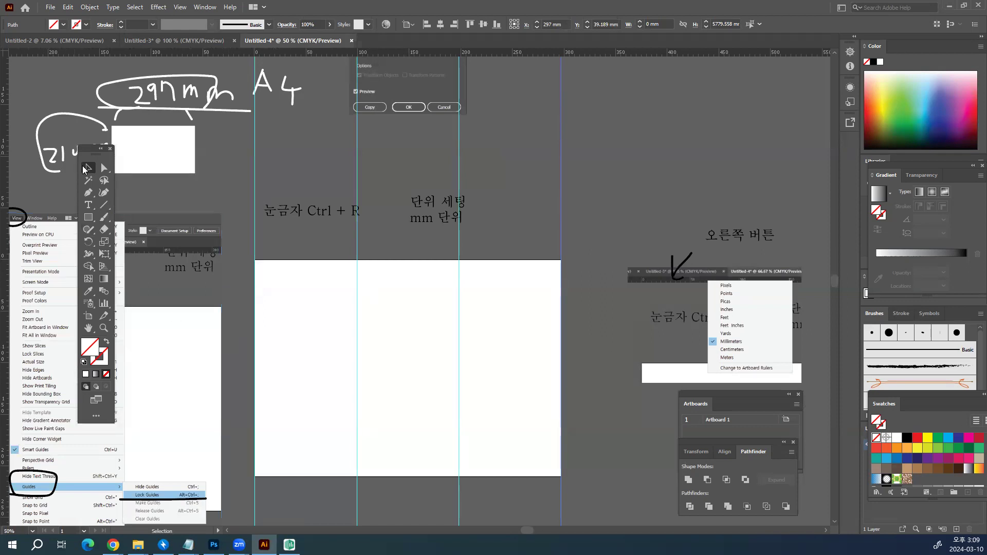
{"action": "left_click", "coordinate": [546, 362]}
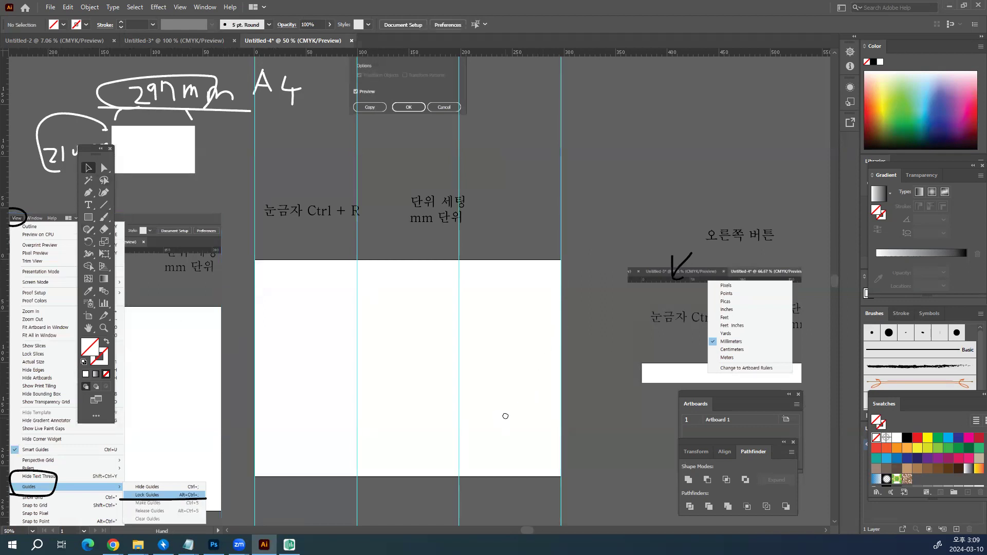
Step: Select all the vertical guides across the artboard and delete them
{"action": "left_click_drag", "start_coordinate": [505, 416], "coordinate": [464, 363]}
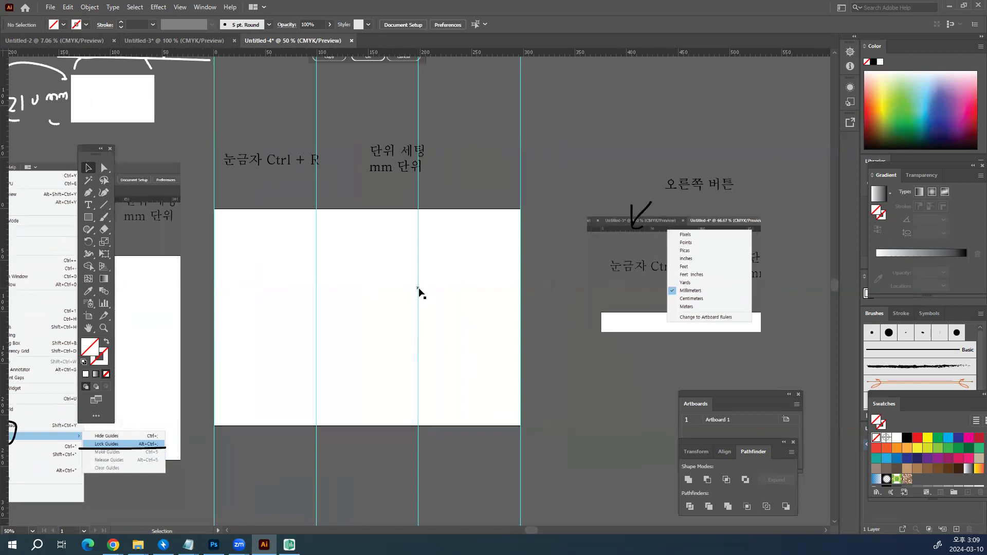
{"action": "left_click_drag", "start_coordinate": [475, 267], "coordinate": [197, 307]}
{"action": "key", "text": "Delete"}
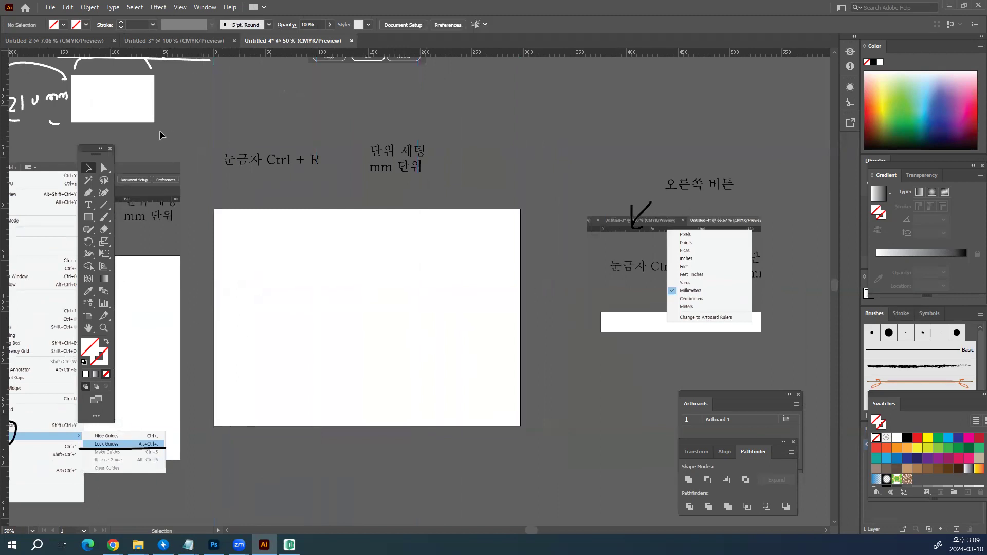
Step: Lock the document's guides and unlock them again
{"action": "left_click", "coordinate": [187, 8]}
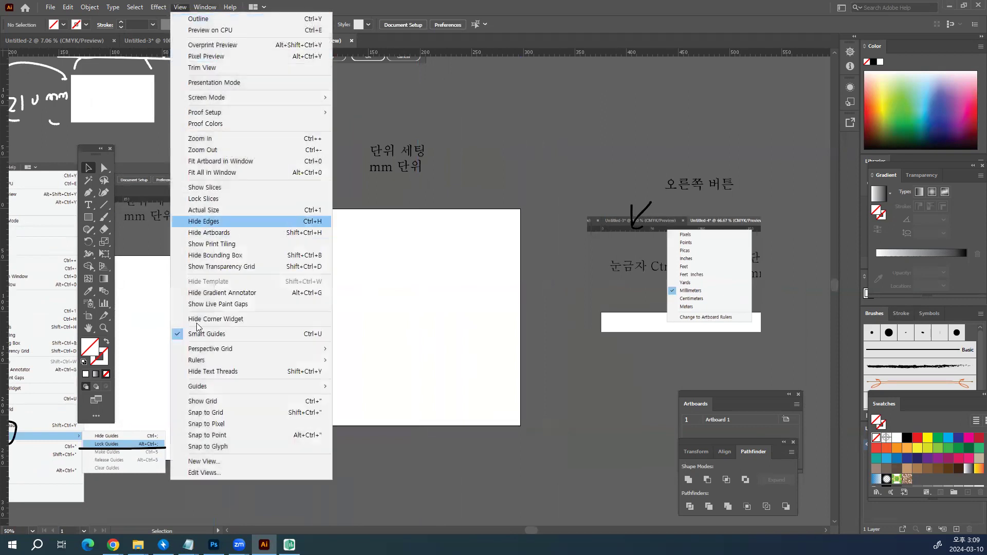
{"action": "mouse_move", "coordinate": [225, 387]}
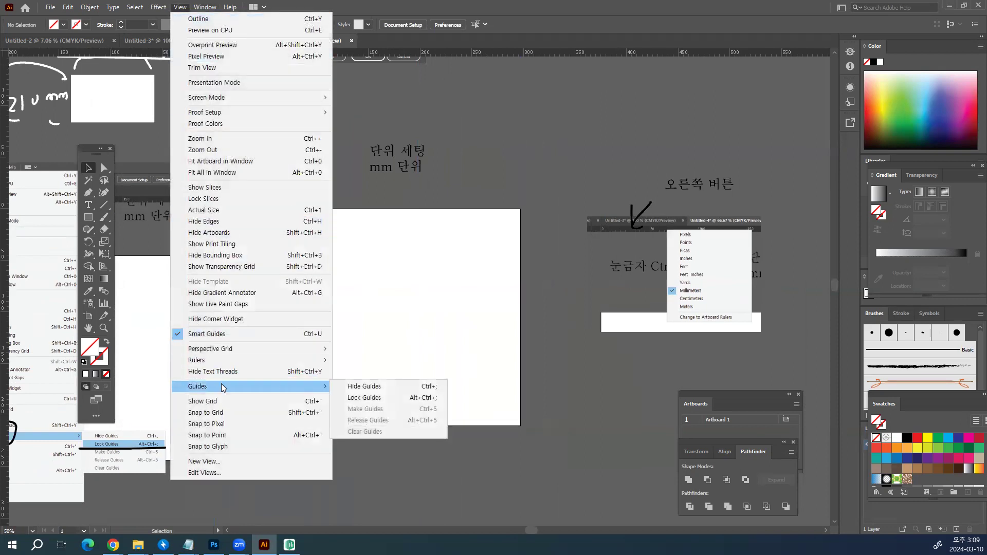
{"action": "left_click", "coordinate": [372, 398]}
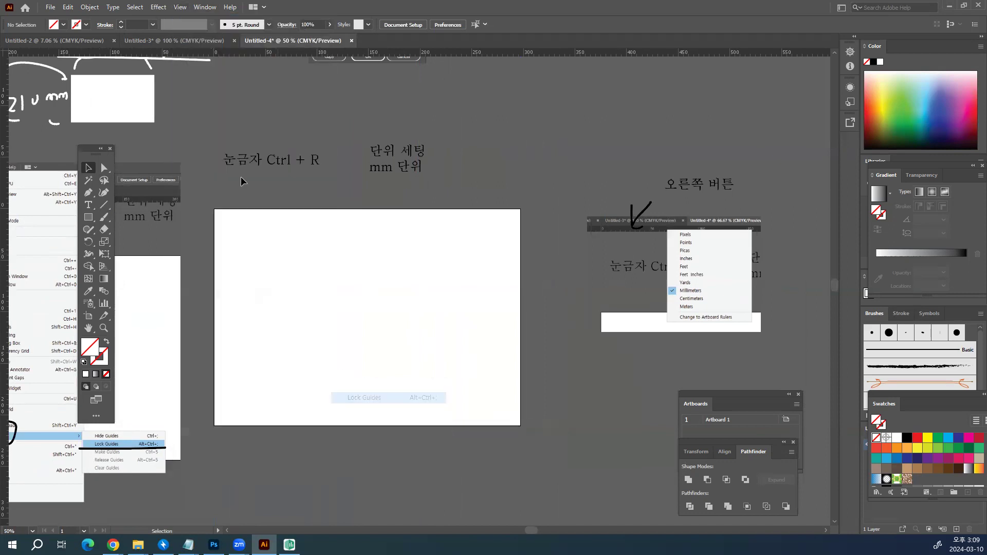
{"action": "left_click", "coordinate": [180, 7]}
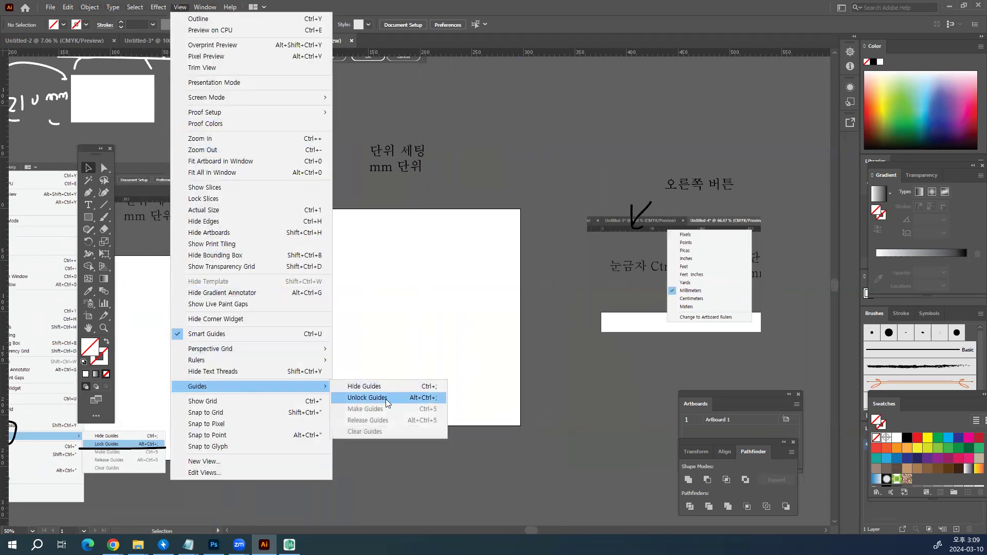
{"action": "left_click", "coordinate": [387, 399]}
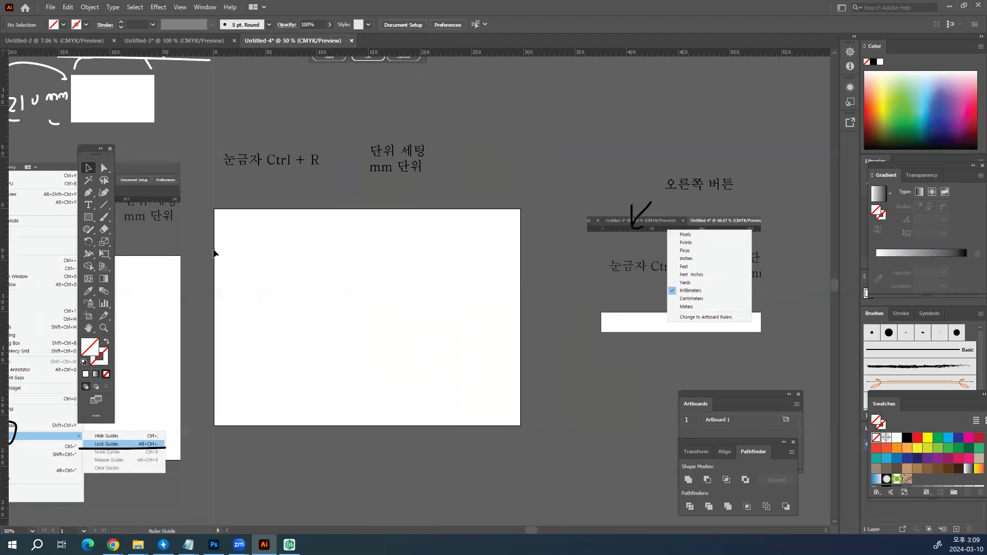
Step: Place a vertical guide on the artboard's left edge at 0 mm, deleting a first one placed about 2 mm inside, and select it
{"action": "left_click_drag", "start_coordinate": [206, 255], "coordinate": [216, 255]}
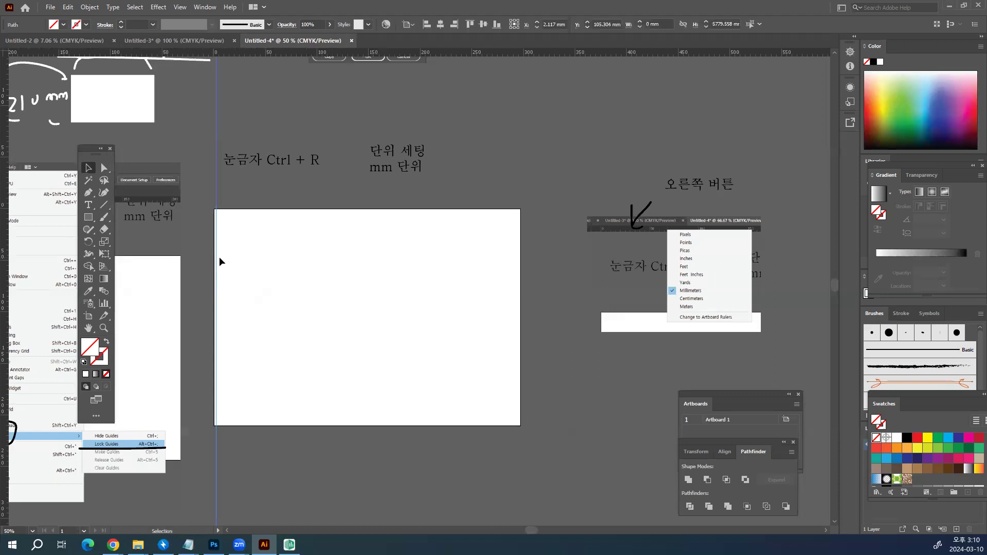
{"action": "key", "text": "Delete"}
{"action": "left_click_drag", "start_coordinate": [5, 247], "coordinate": [215, 259]}
{"action": "scroll", "coordinate": [281, 184], "scroll_direction": "up", "scroll_amount": 2}
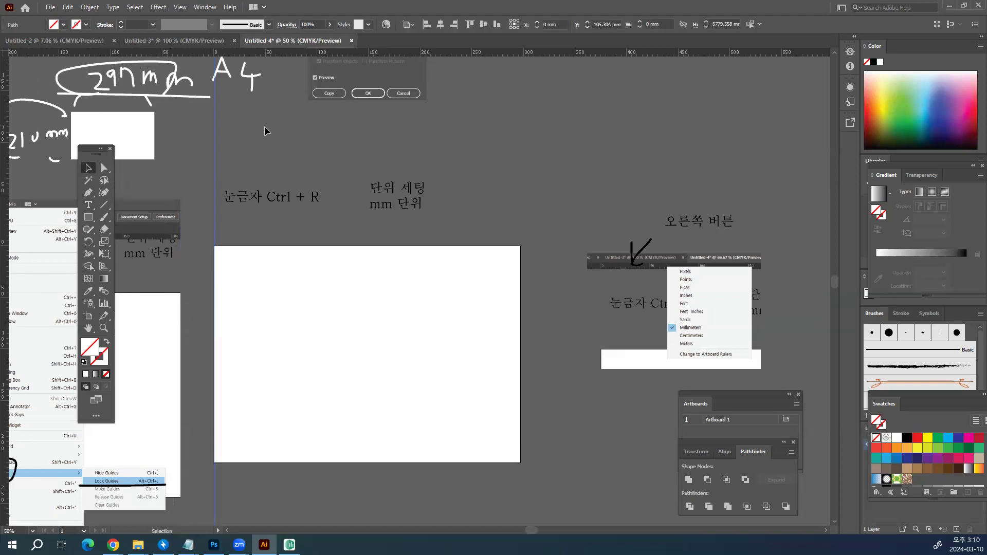
{"action": "left_click_drag", "start_coordinate": [171, 158], "coordinate": [170, 158]}
Step: Lock the document's guides and unlock them again
{"action": "left_click", "coordinate": [180, 7]}
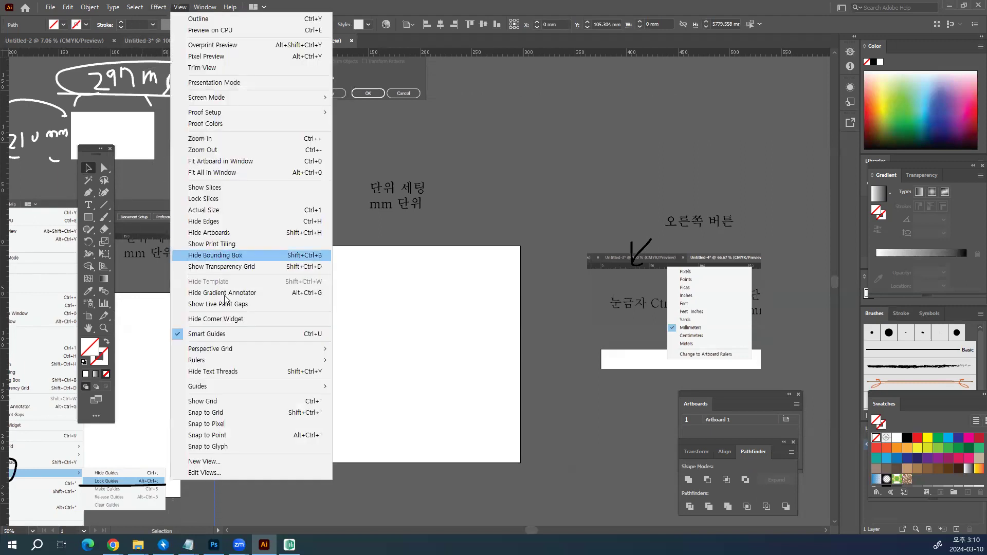
{"action": "mouse_move", "coordinate": [242, 386]}
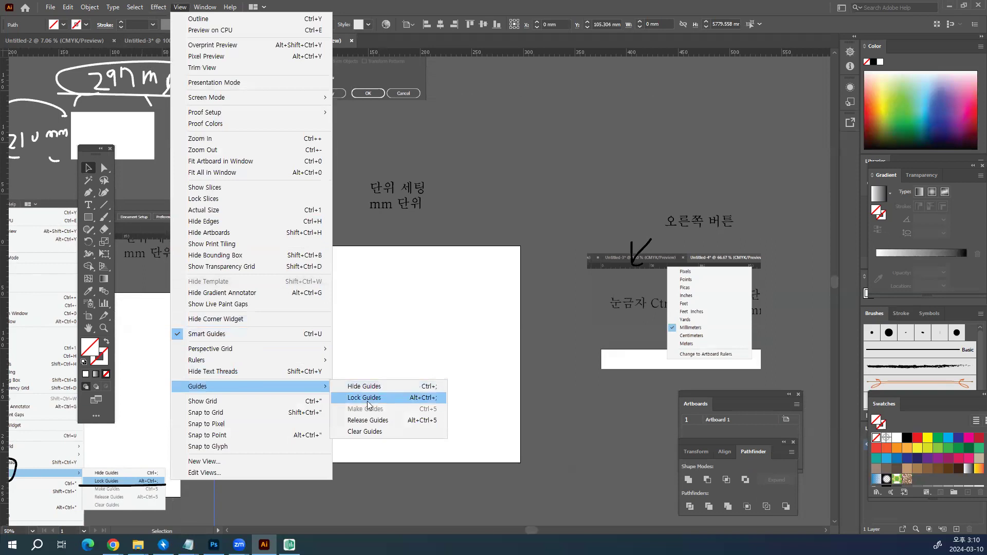
{"action": "left_click", "coordinate": [365, 397]}
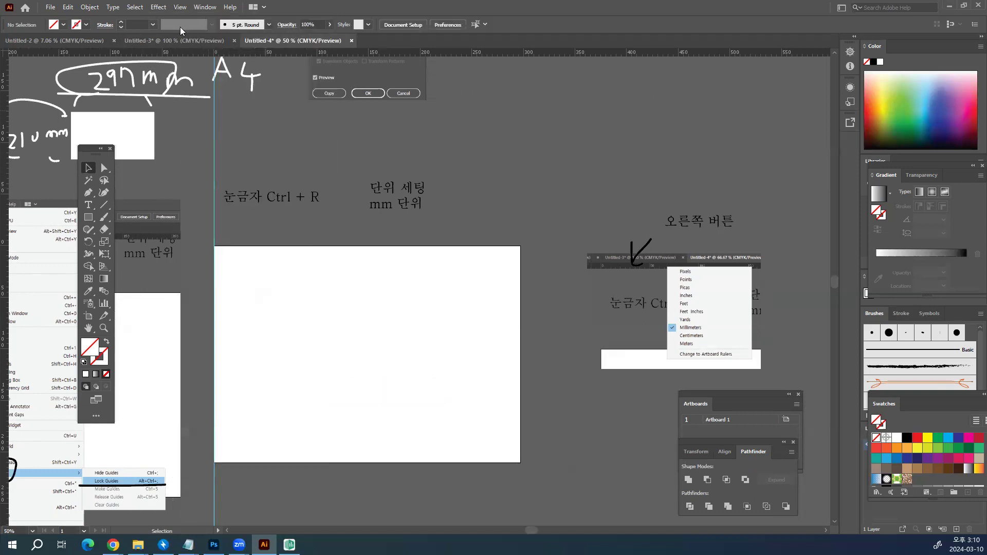
{"action": "left_click", "coordinate": [180, 7]}
{"action": "mouse_move", "coordinate": [236, 389]}
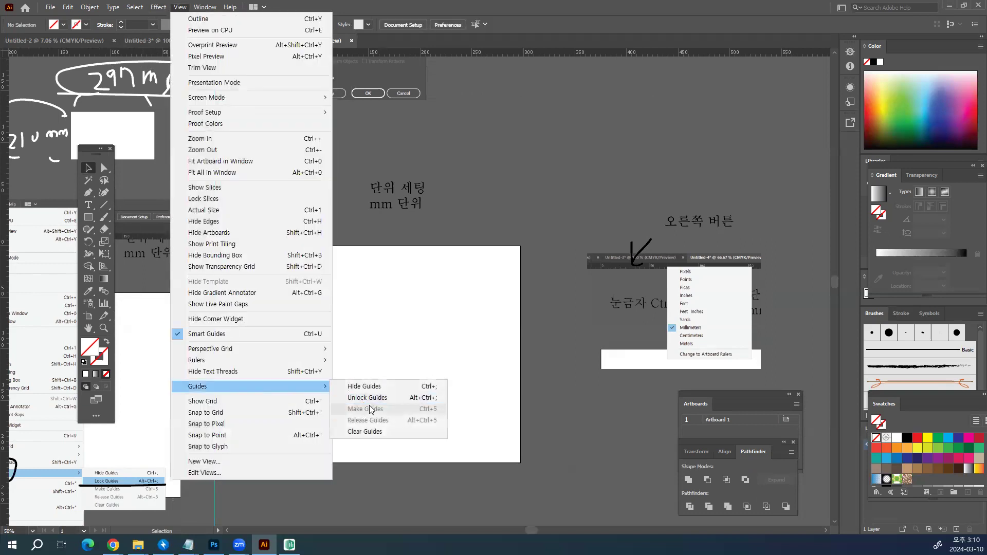
{"action": "left_click", "coordinate": [362, 397]}
{"action": "left_click", "coordinate": [180, 7]}
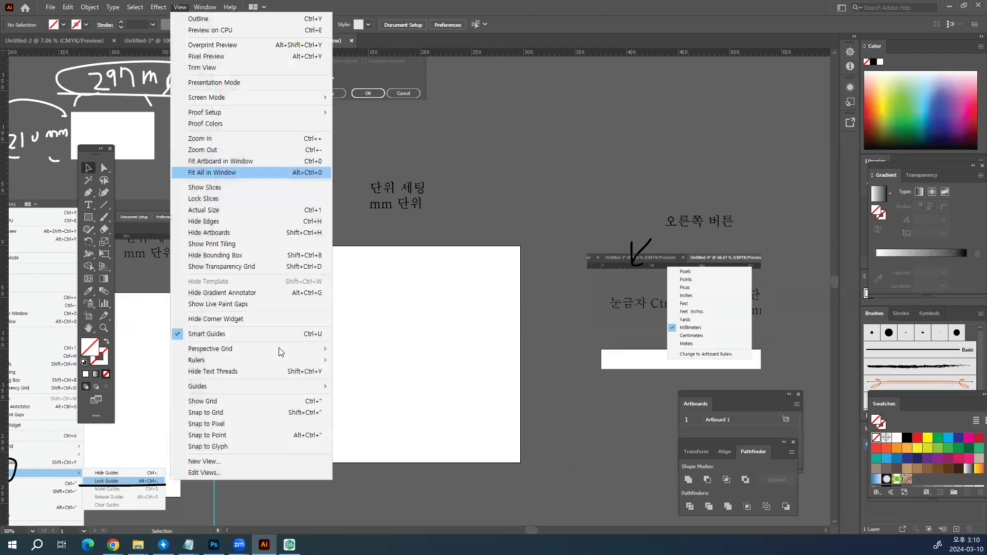
{"action": "mouse_move", "coordinate": [250, 385]}
{"action": "left_click", "coordinate": [339, 144]}
Step: Copy the guide on the artboard's left edge 297/3 mm horizontally and repeat the copy twice to mark both folds and the right edge
{"action": "left_click_drag", "start_coordinate": [250, 126], "coordinate": [180, 162]}
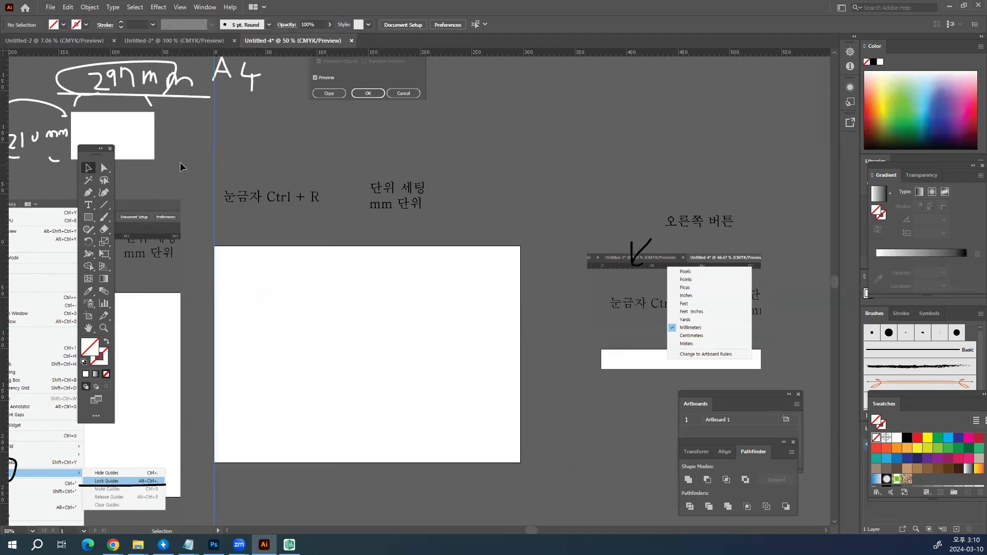
{"action": "double_click", "coordinate": [87, 168]}
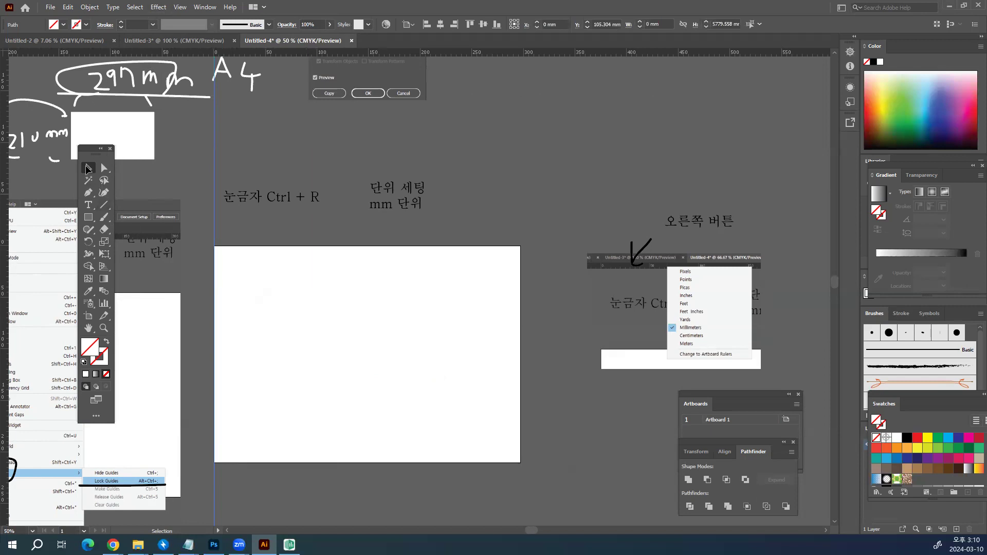
{"action": "type", "text": "297/3"}
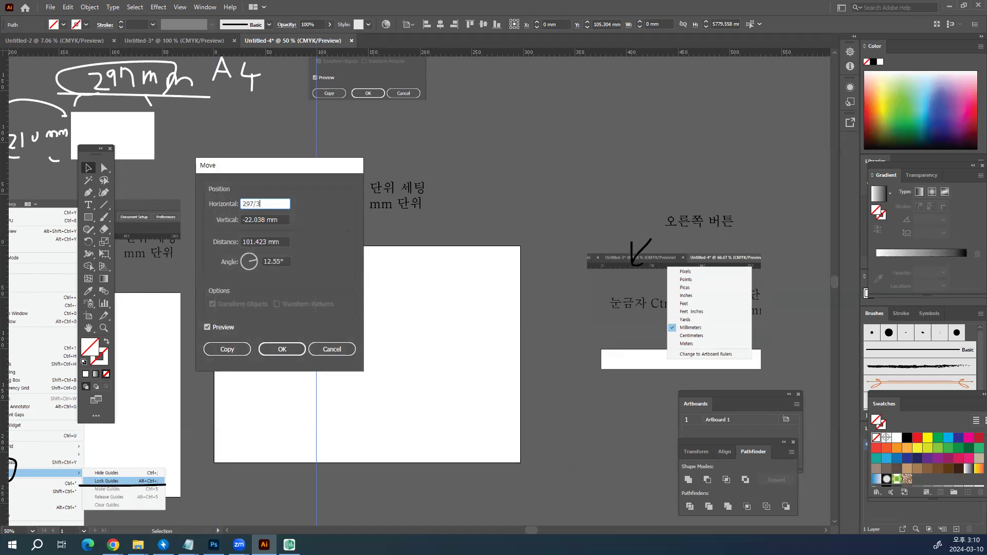
{"action": "left_click", "coordinate": [232, 351]}
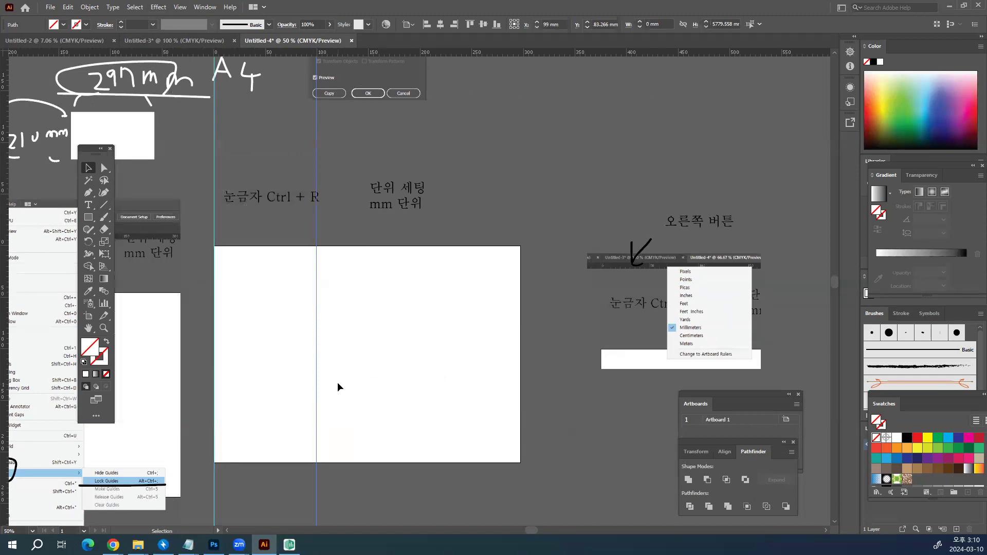
{"action": "key", "text": "ctrl+d"}
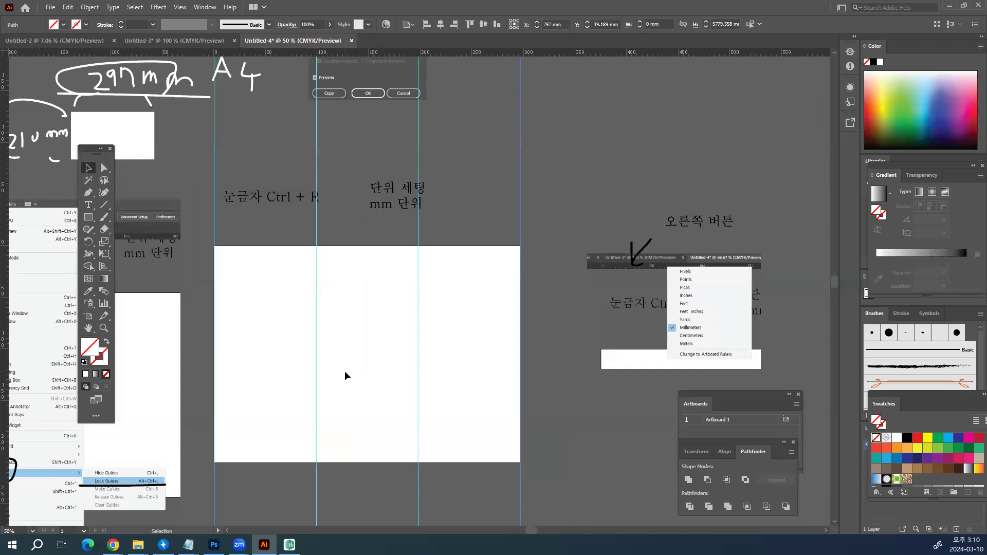
{"action": "left_click", "coordinate": [358, 347]}
Step: Draw a rectangle about 103 by 84 mm across the first fold guide and fill it with light blue 47B9DD
{"action": "left_click_drag", "start_coordinate": [336, 342], "coordinate": [367, 297]}
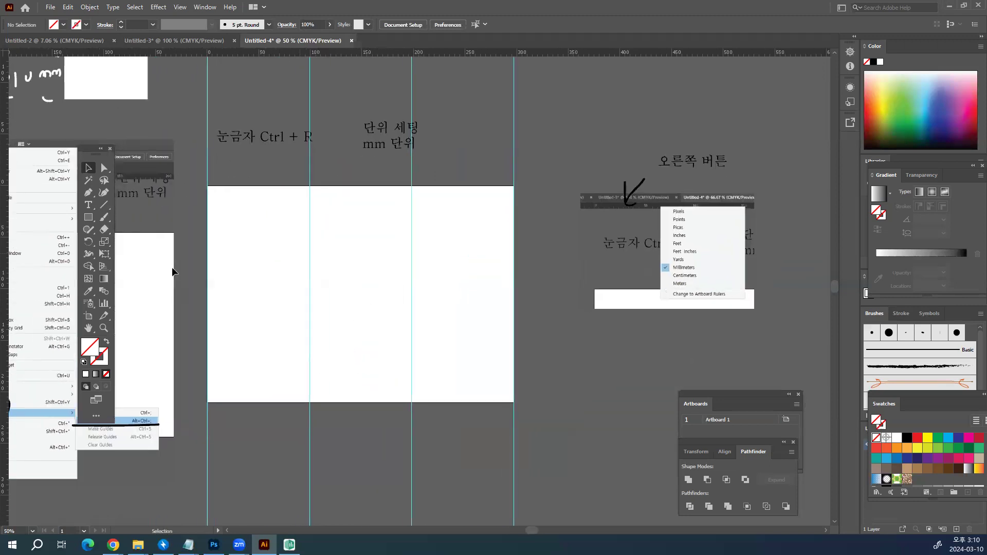
{"action": "left_click", "coordinate": [89, 217]}
{"action": "left_click_drag", "start_coordinate": [255, 210], "coordinate": [361, 297]}
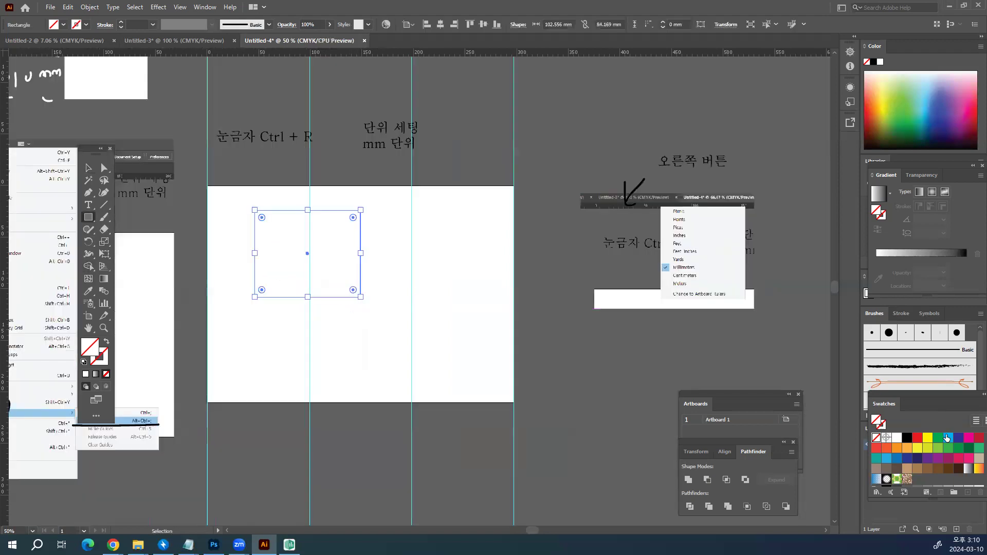
{"action": "left_click", "coordinate": [947, 438]}
{"action": "left_click", "coordinate": [89, 168]}
{"action": "double_click", "coordinate": [89, 350]}
{"action": "left_click", "coordinate": [625, 314]}
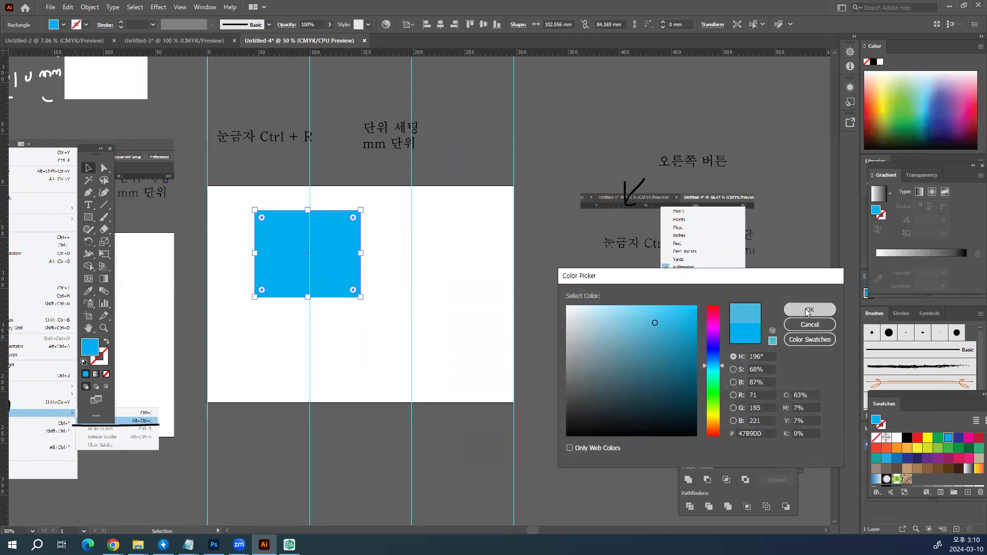
{"action": "left_click", "coordinate": [810, 310]}
{"action": "left_click", "coordinate": [497, 267]}
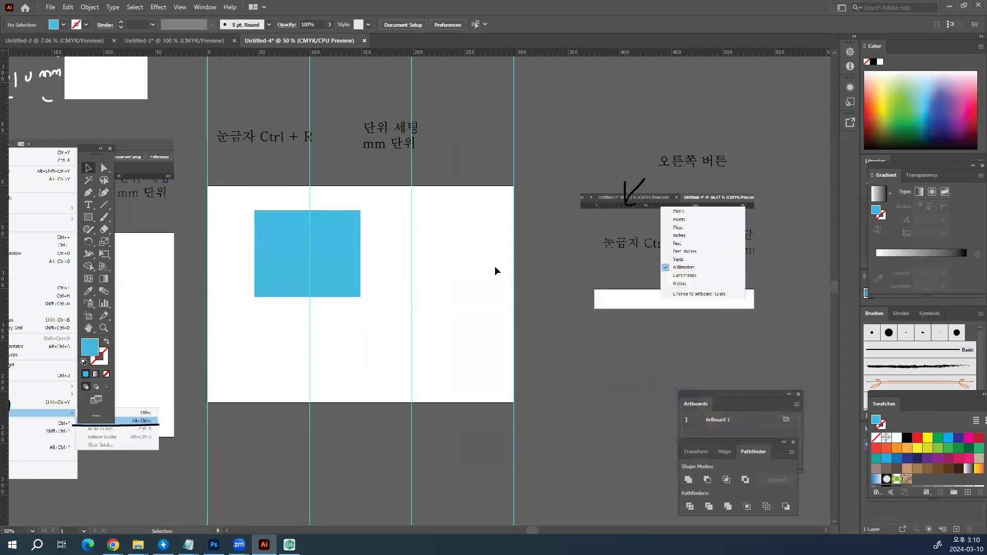
Step: Move the rectangle slightly up and to the left on the artboard and fill it with red
{"action": "left_click_drag", "start_coordinate": [344, 282], "coordinate": [293, 260]}
{"action": "left_click_drag", "start_coordinate": [232, 235], "coordinate": [277, 249]}
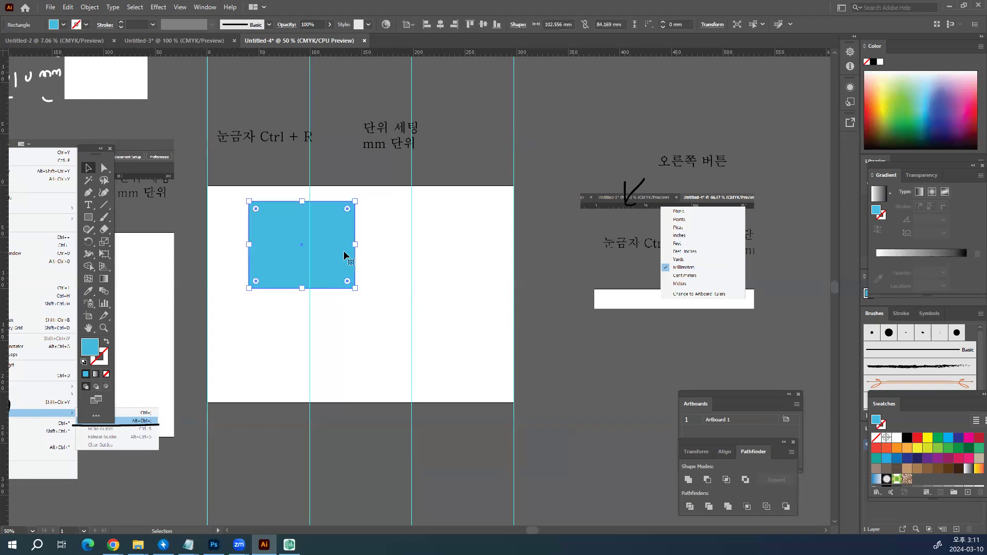
{"action": "left_click", "coordinate": [917, 438]}
{"action": "left_click", "coordinate": [561, 343]}
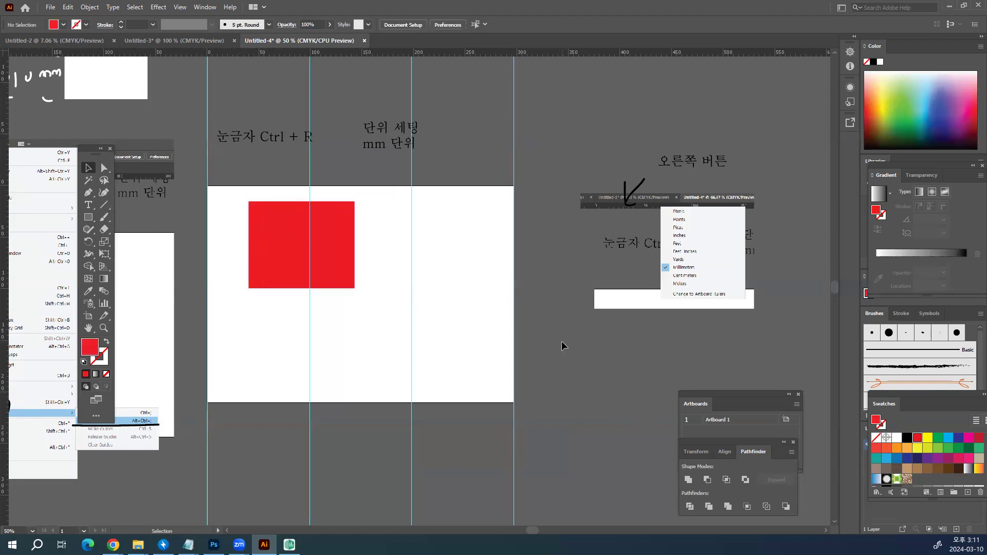
Step: Fill the rectangle with the cyan swatch and deselect it
{"action": "left_click", "coordinate": [352, 268]}
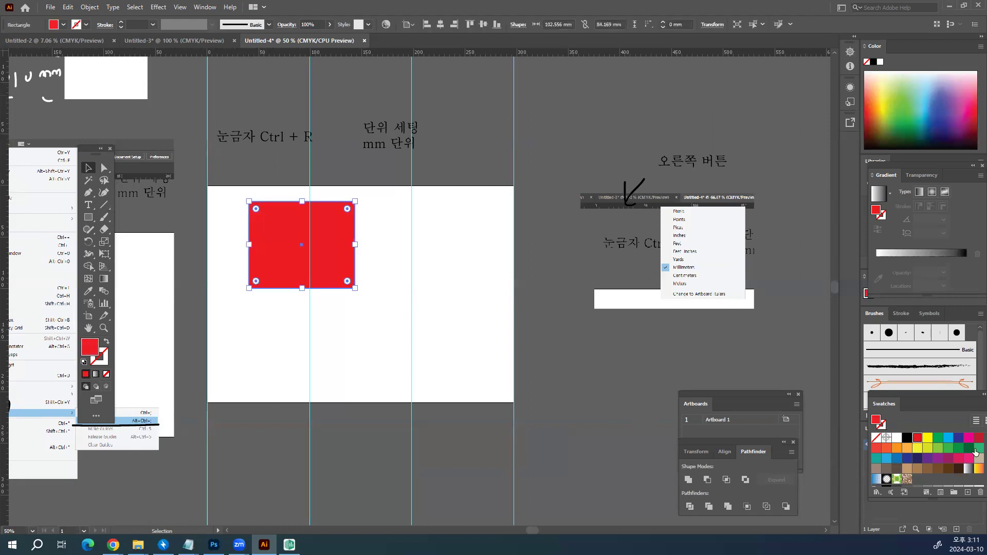
{"action": "left_click", "coordinate": [944, 438]}
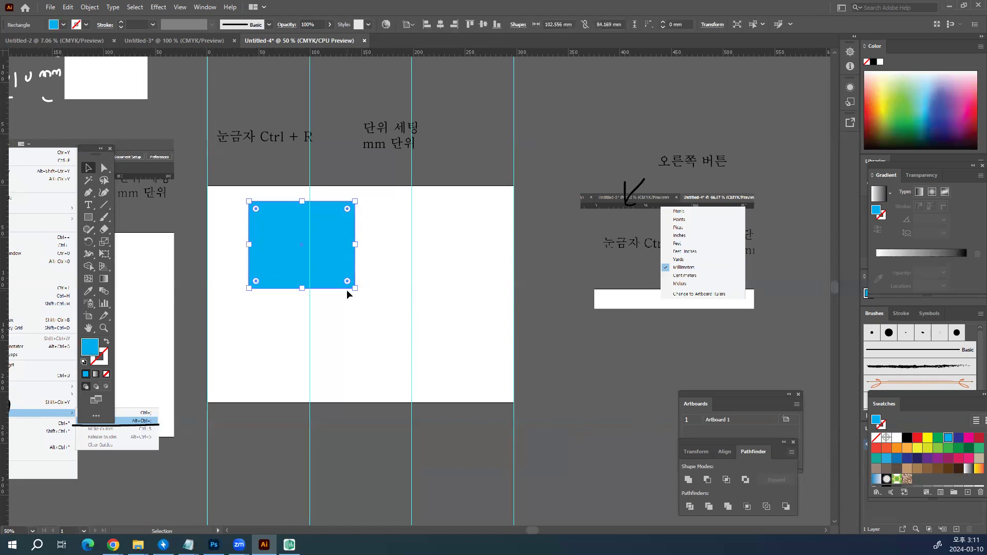
{"action": "left_click", "coordinate": [591, 117]}
Step: Add the text label "Ctrl + K 환경설정" above the ruler units screenshot beside the artboard
{"action": "left_click_drag", "start_coordinate": [557, 153], "coordinate": [395, 277]}
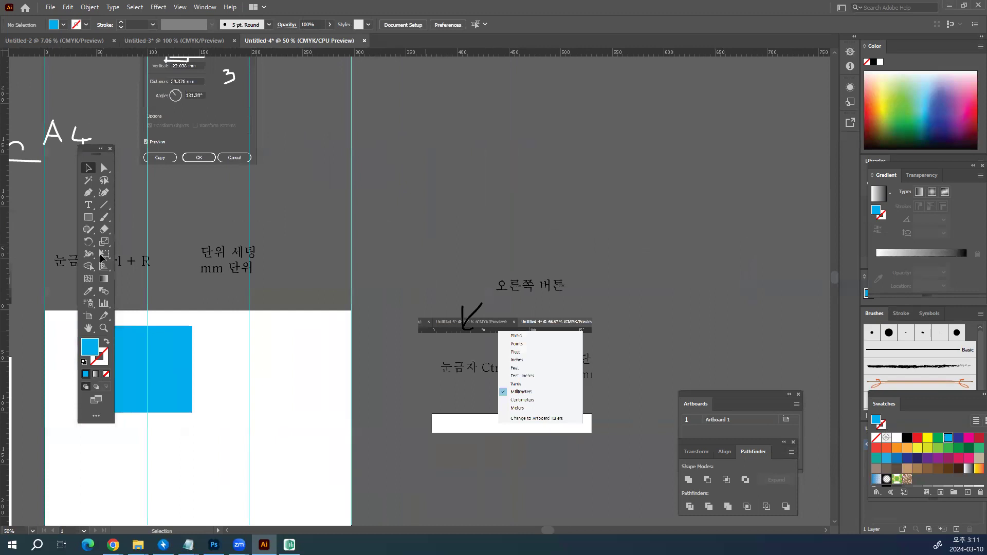
{"action": "left_click", "coordinate": [88, 205]}
{"action": "left_click", "coordinate": [466, 174]}
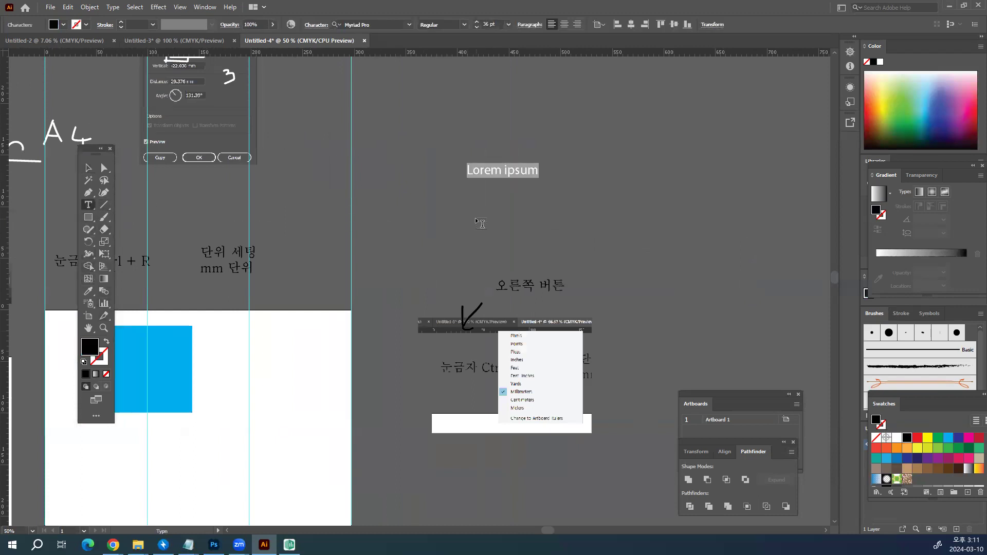
{"action": "type", "text": "처"}
{"action": "key", "text": "BackSpace"}
{"action": "type", "text": "Ctr"}
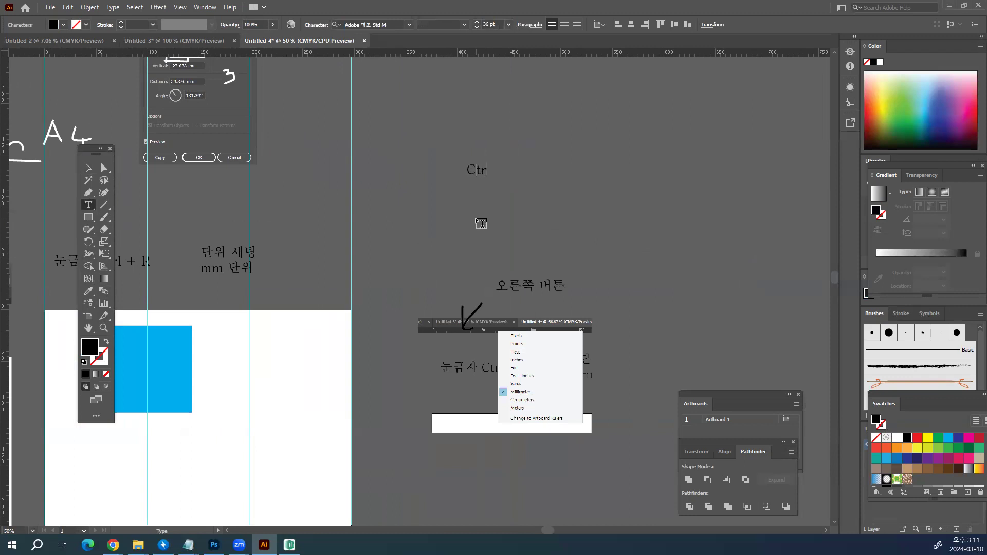
{"action": "type", "text": "l + K 환경설정"}
Step: Enlarge the whole "Ctrl + K 환경설정" label to 52 pt and deselect it
{"action": "key", "text": "ctrl+a"}
{"action": "key", "text": "ctrl+shift+period"}
{"action": "key", "text": "ctrl+shift+period"}
{"action": "key", "text": "ctrl+shift+period"}
{"action": "key", "text": "ctrl+shift+period"}
{"action": "key", "text": "ctrl+shift+period"}
{"action": "key", "text": "ctrl+shift+period"}
{"action": "key", "text": "ctrl+shift+period"}
{"action": "key", "text": "ctrl+shift+period"}
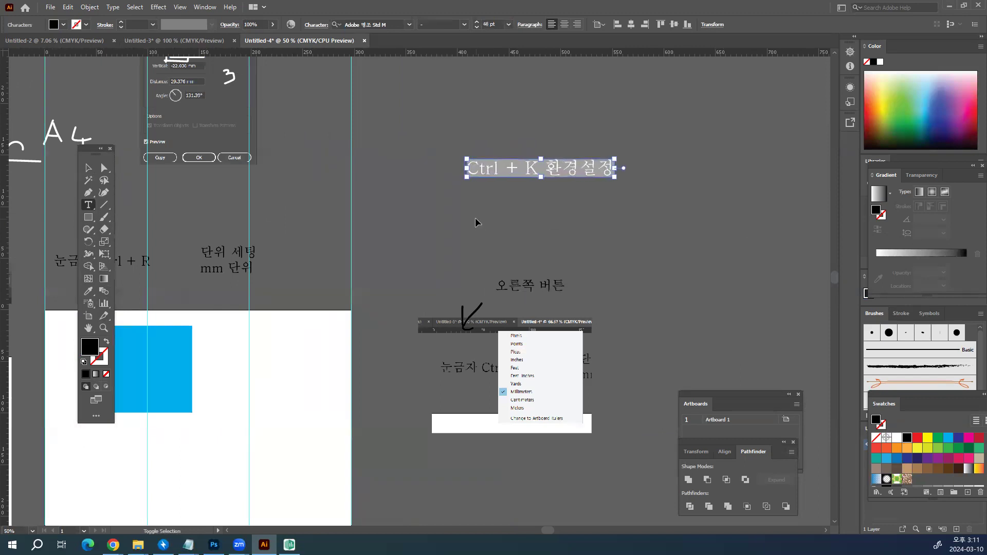
{"action": "left_click", "coordinate": [88, 167]}
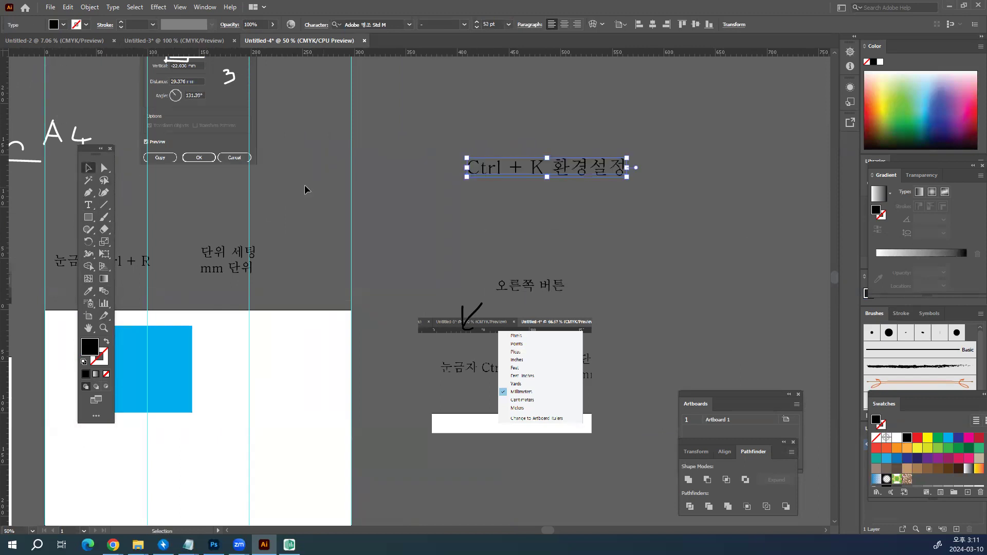
{"action": "left_click", "coordinate": [430, 125]}
Step: Capture a screenshot of the Guides & Grid preferences and cancel the preferences dialog
{"action": "key", "text": "ctrl+k"}
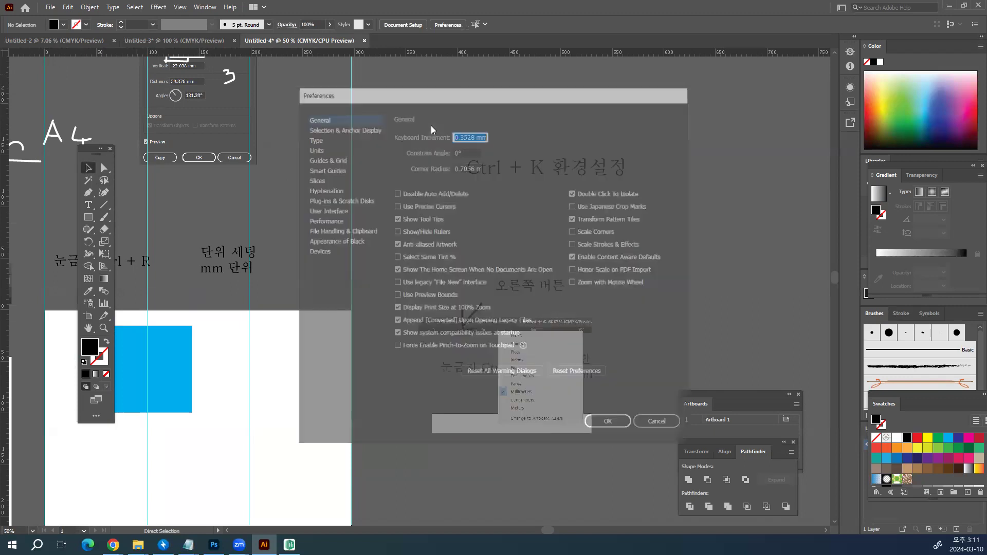
{"action": "left_click", "coordinate": [328, 159]}
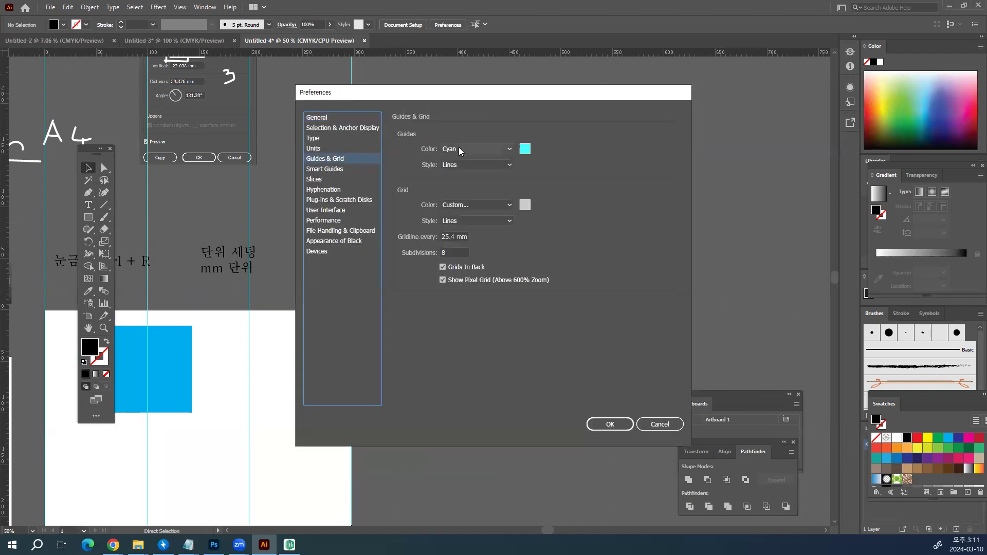
{"action": "key", "text": "Print"}
{"action": "left_click_drag", "start_coordinate": [275, 69], "coordinate": [688, 340]}
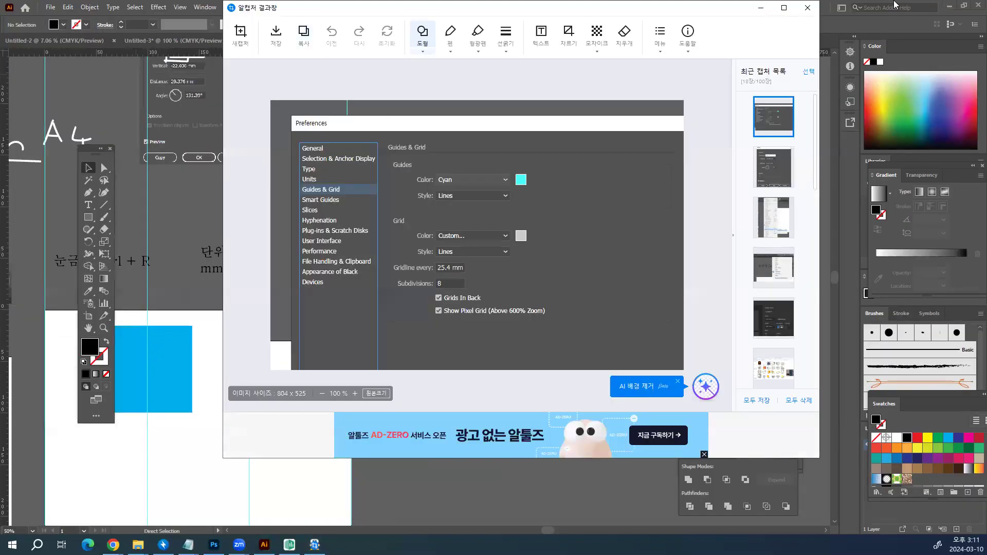
{"action": "left_click", "coordinate": [815, 12]}
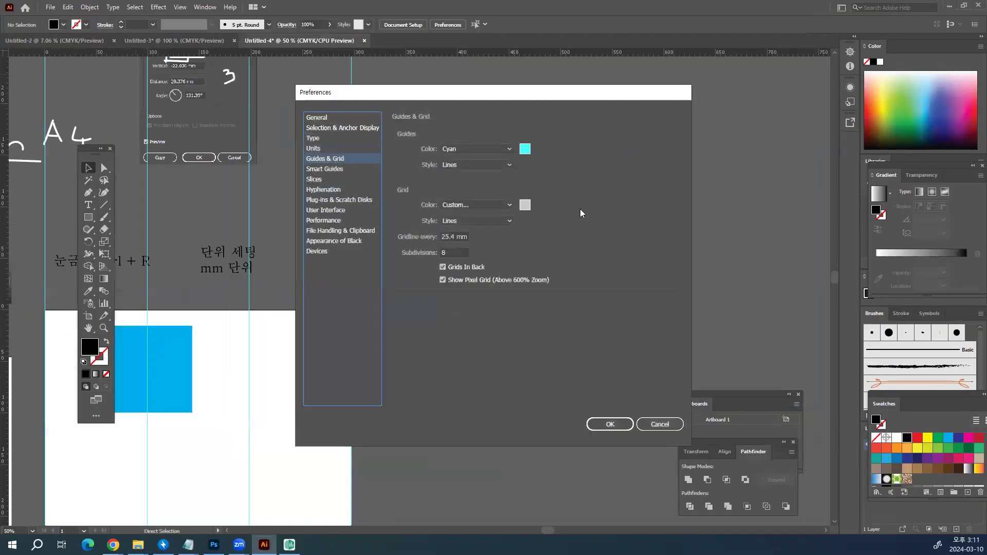
{"action": "left_click", "coordinate": [663, 423]}
Step: Paste the captured preferences screenshot, enlarge it to about 480 mm wide, and place it beside the "Ctrl + K 환경설정" label
{"action": "scroll", "coordinate": [531, 255], "scroll_direction": "right", "scroll_amount": 10}
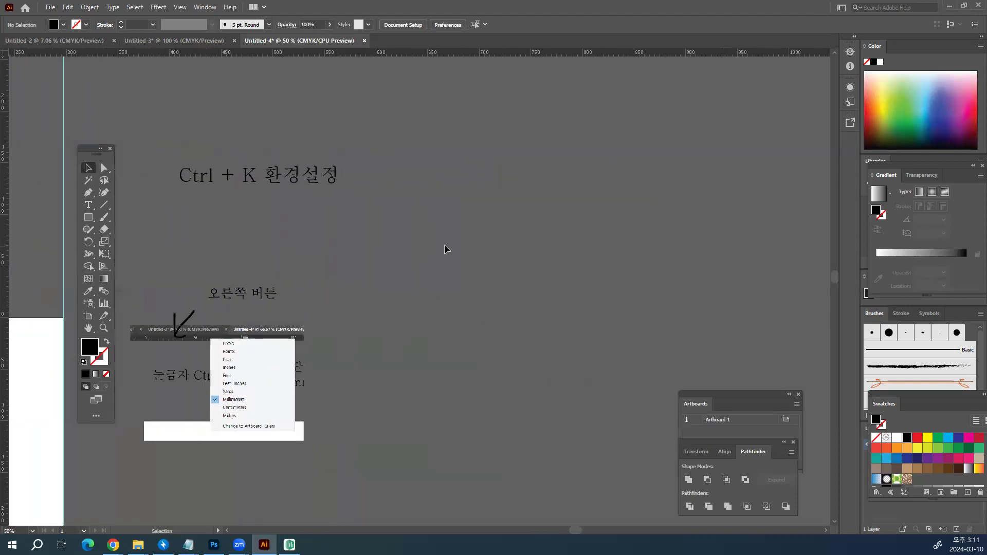
{"action": "key", "text": "ctrl+v"}
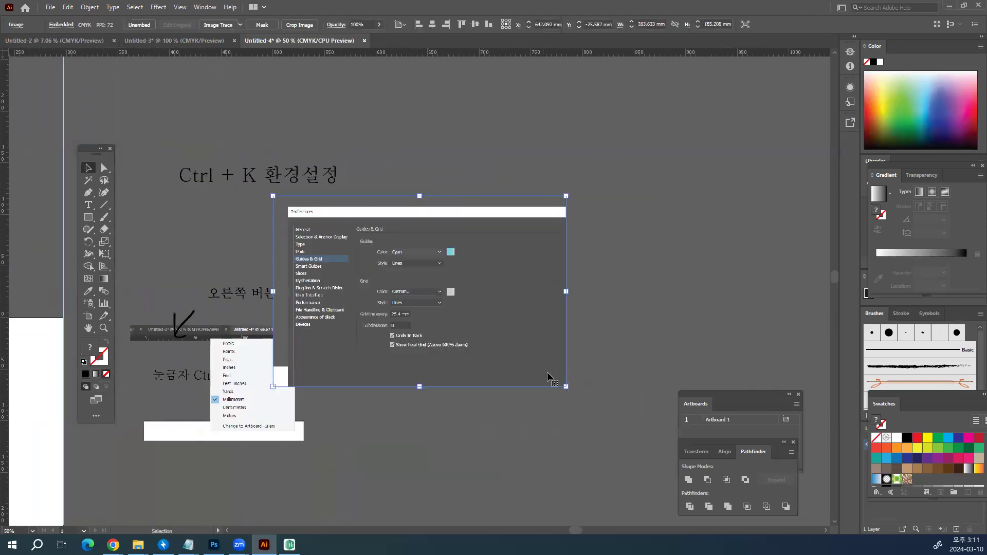
{"action": "left_click_drag", "start_coordinate": [566, 387], "coordinate": [769, 502]}
{"action": "left_click_drag", "start_coordinate": [427, 335], "coordinate": [529, 229]}
Step: With the Paintbrush, circle Guides & Grid in the pasted screenshot and mark the guide Color setting with a box and check mark
{"action": "left_click", "coordinate": [103, 217]}
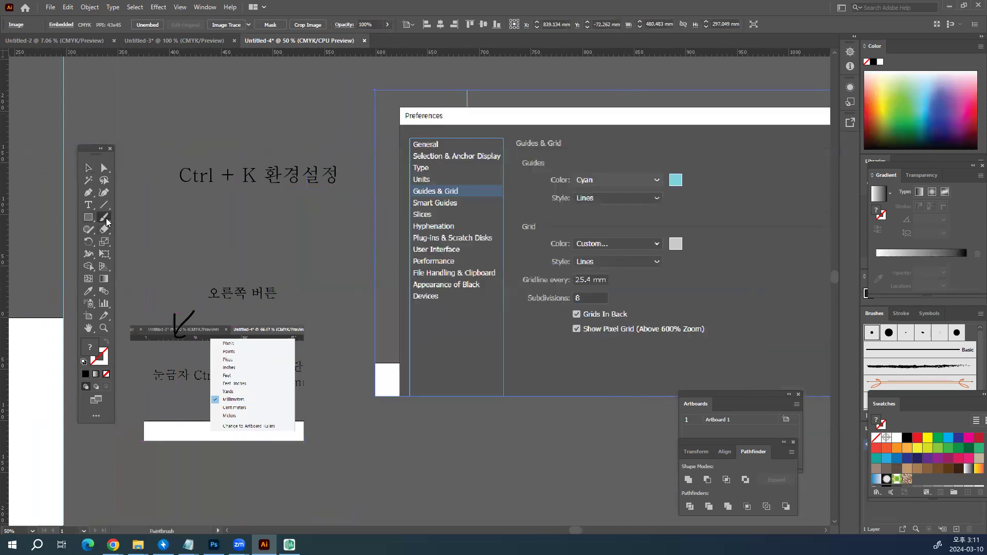
{"action": "mouse_move", "coordinate": [409, 201]}
{"action": "left_mouse_down"}
{"action": "mouse_move", "coordinate": [471, 186]}
{"action": "mouse_move", "coordinate": [418, 211]}
{"action": "left_mouse_up"}
{"action": "mouse_move", "coordinate": [562, 189]}
{"action": "left_mouse_down"}
{"action": "mouse_move", "coordinate": [715, 192]}
{"action": "mouse_move", "coordinate": [680, 160]}
{"action": "mouse_move", "coordinate": [550, 159]}
{"action": "mouse_move", "coordinate": [568, 188]}
{"action": "left_mouse_up"}
{"action": "mouse_move", "coordinate": [630, 131]}
{"action": "left_mouse_down"}
{"action": "mouse_move", "coordinate": [641, 150]}
{"action": "mouse_move", "coordinate": [660, 118]}
{"action": "left_mouse_up"}
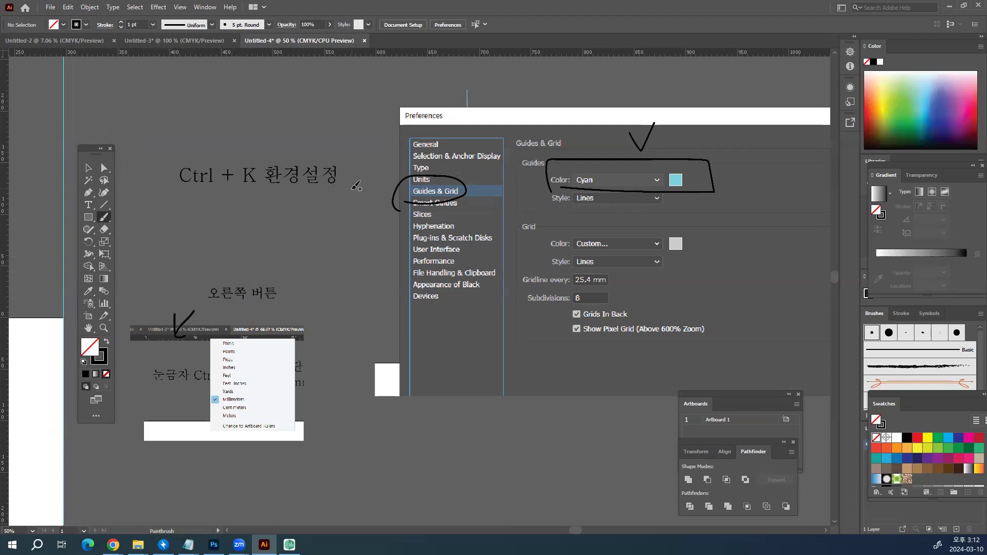
Step: Handwrite a short note above the "Ctrl + K 환경설정" label with the Paintbrush
{"action": "mouse_move", "coordinate": [252, 84]}
{"action": "left_mouse_down"}
{"action": "mouse_move", "coordinate": [267, 85]}
{"action": "mouse_move", "coordinate": [269, 97]}
{"action": "mouse_move", "coordinate": [254, 133]}
{"action": "mouse_move", "coordinate": [278, 132]}
{"action": "left_mouse_up"}
{"action": "left_click_drag", "start_coordinate": [297, 90], "coordinate": [287, 112]}
{"action": "left_click_drag", "start_coordinate": [296, 100], "coordinate": [311, 114]}
{"action": "left_click_drag", "start_coordinate": [323, 77], "coordinate": [324, 164]}
{"action": "left_click", "coordinate": [87, 172]}
Step: Delete the blue rectangle from the artboard and the "단위 세팅 mm 단위" and "눈금자 Ctrl + R" labels above it
{"action": "mouse_move", "coordinate": [156, 411]}
{"action": "left_mouse_down"}
{"action": "mouse_move", "coordinate": [318, 395]}
{"action": "mouse_move", "coordinate": [390, 352]}
{"action": "mouse_move", "coordinate": [379, 333]}
{"action": "mouse_move", "coordinate": [501, 343]}
{"action": "left_mouse_up"}
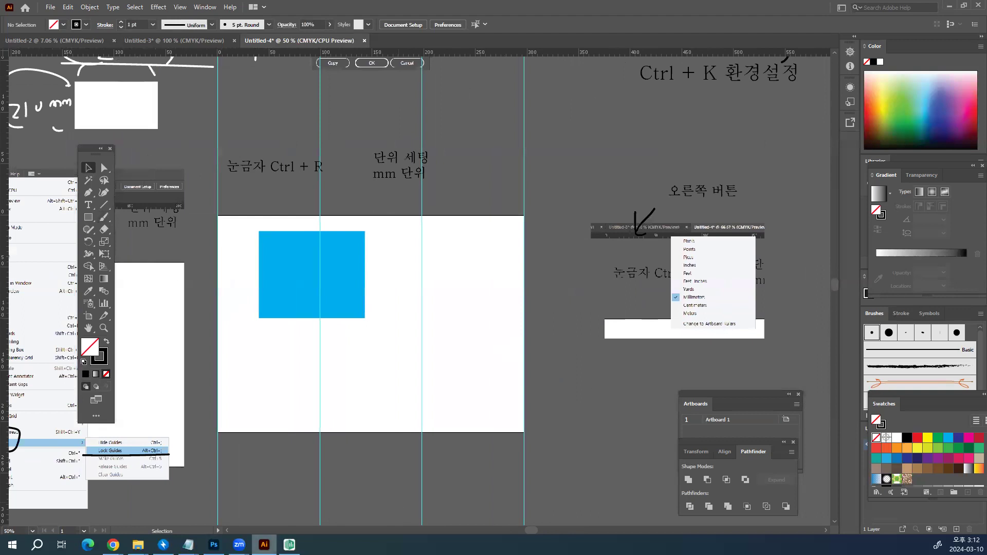
{"action": "mouse_move", "coordinate": [138, 546]}
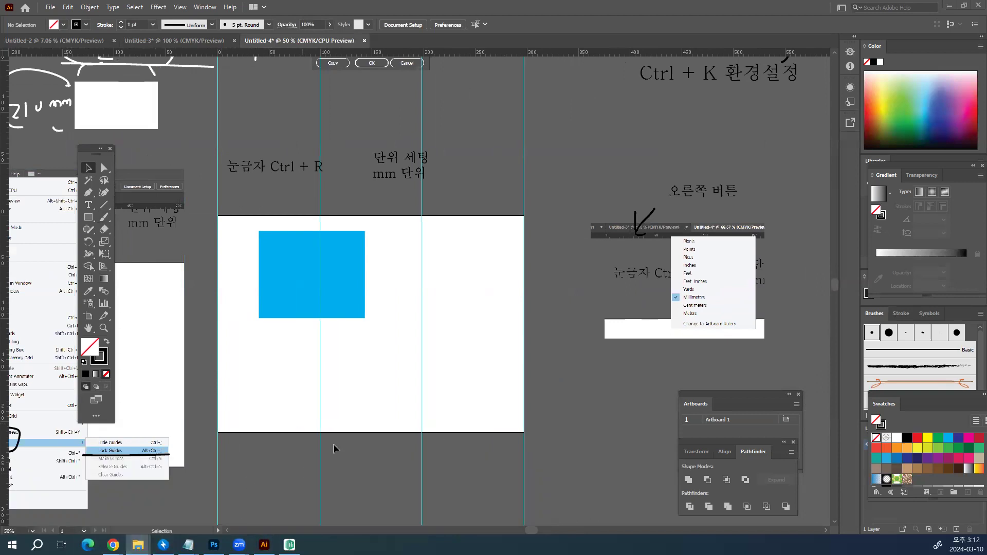
{"action": "left_click", "coordinate": [352, 301]}
{"action": "key", "text": "Delete"}
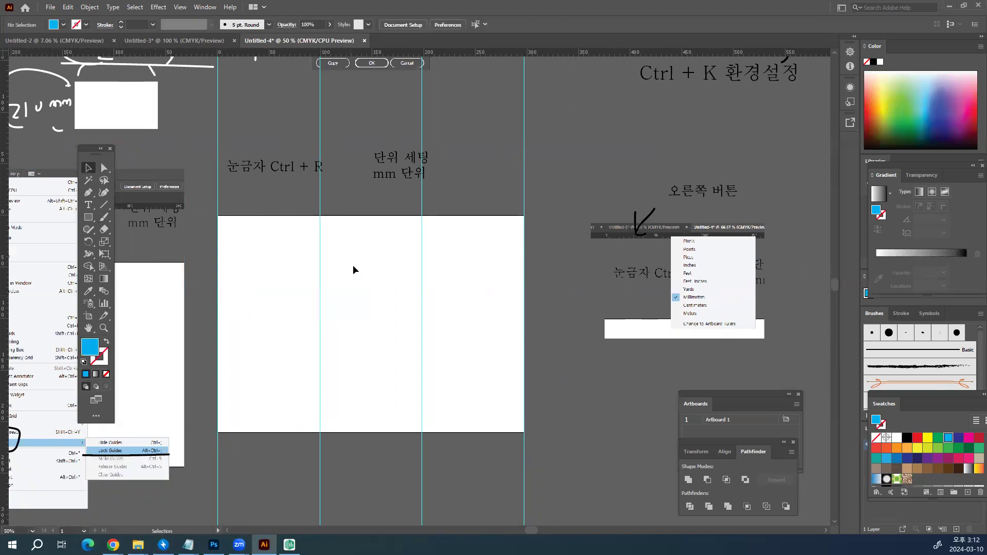
{"action": "left_click", "coordinate": [387, 162]}
{"action": "key", "text": "Delete"}
{"action": "left_click", "coordinate": [267, 169]}
{"action": "key", "text": "Delete"}
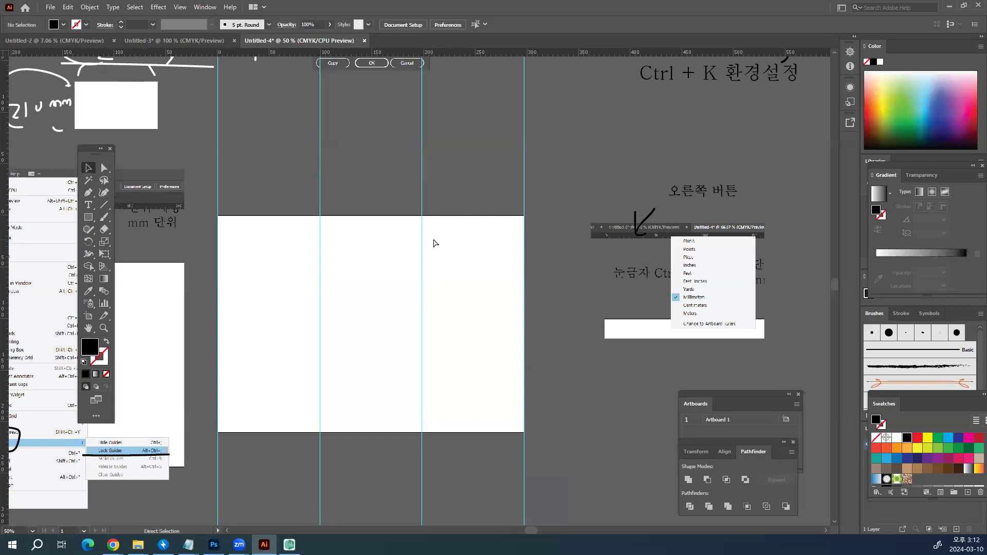
Step: Draw a black rectangle about 42 × 81 mm in the left panel of the artboard and shift it toward the artboard's upper-left corner
{"action": "key", "text": "ctrl+plus"}
{"action": "left_click_drag", "start_coordinate": [433, 239], "coordinate": [448, 219]}
{"action": "left_click_drag", "start_coordinate": [356, 208], "coordinate": [385, 204]}
{"action": "key", "text": "m"}
{"action": "left_click_drag", "start_coordinate": [244, 204], "coordinate": [302, 314]}
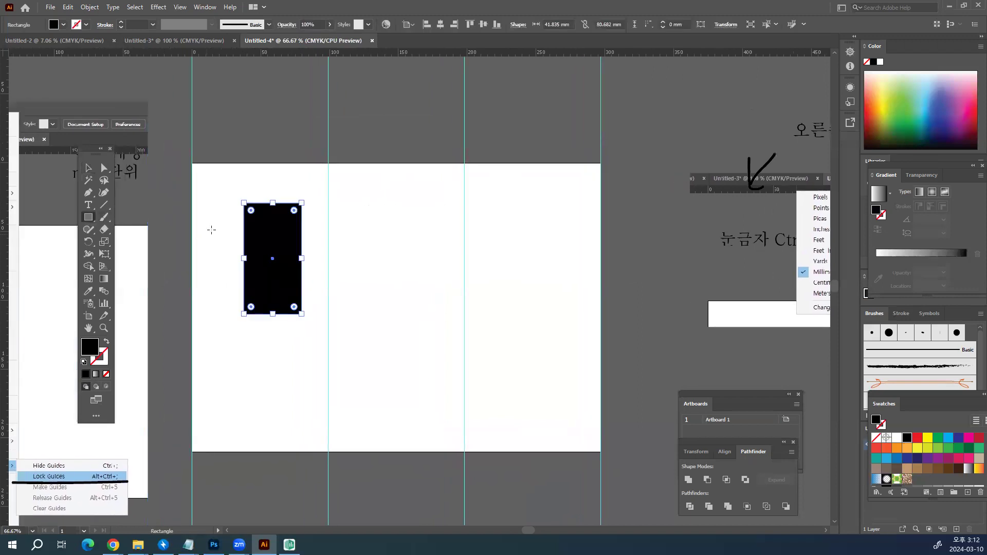
{"action": "key", "text": "v"}
{"action": "left_click_drag", "start_coordinate": [272, 262], "coordinate": [249, 236]}
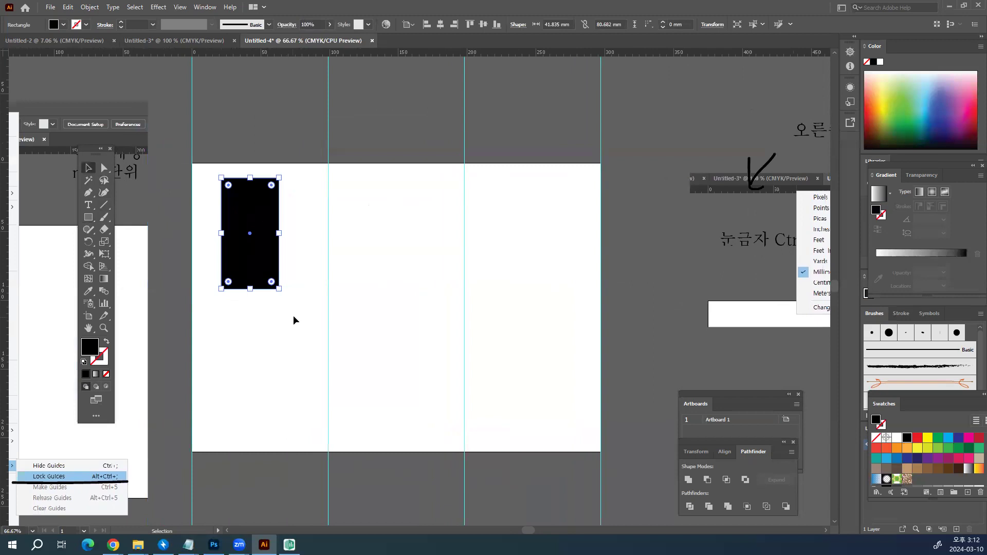
Step: Try moving the black rectangle together with the unlocked guide beside it twice, undoing each move
{"action": "left_click_drag", "start_coordinate": [234, 101], "coordinate": [378, 286]}
{"action": "left_click_drag", "start_coordinate": [264, 255], "coordinate": [318, 304]}
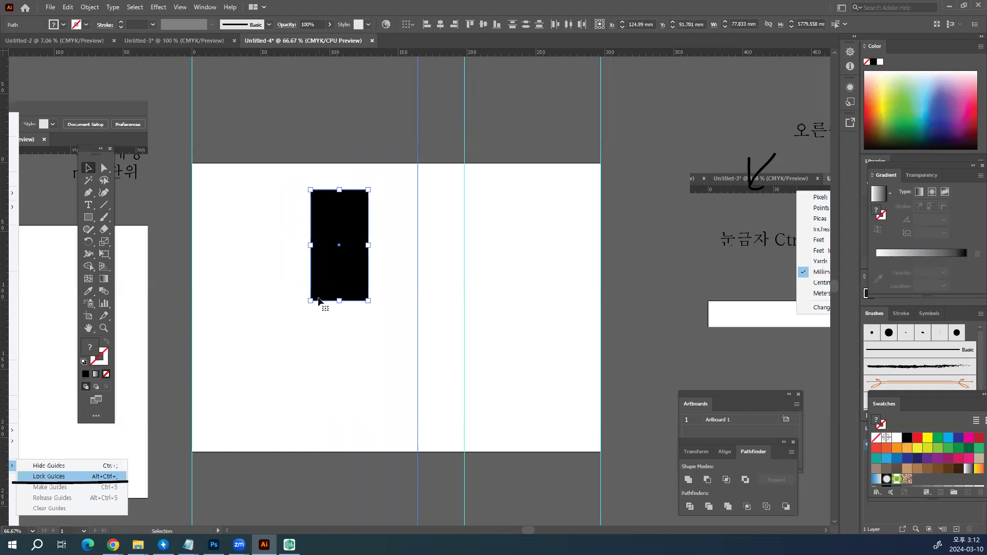
{"action": "key", "text": "ctrl+z"}
{"action": "left_click_drag", "start_coordinate": [250, 114], "coordinate": [365, 249]}
{"action": "left_click_drag", "start_coordinate": [250, 238], "coordinate": [333, 237]}
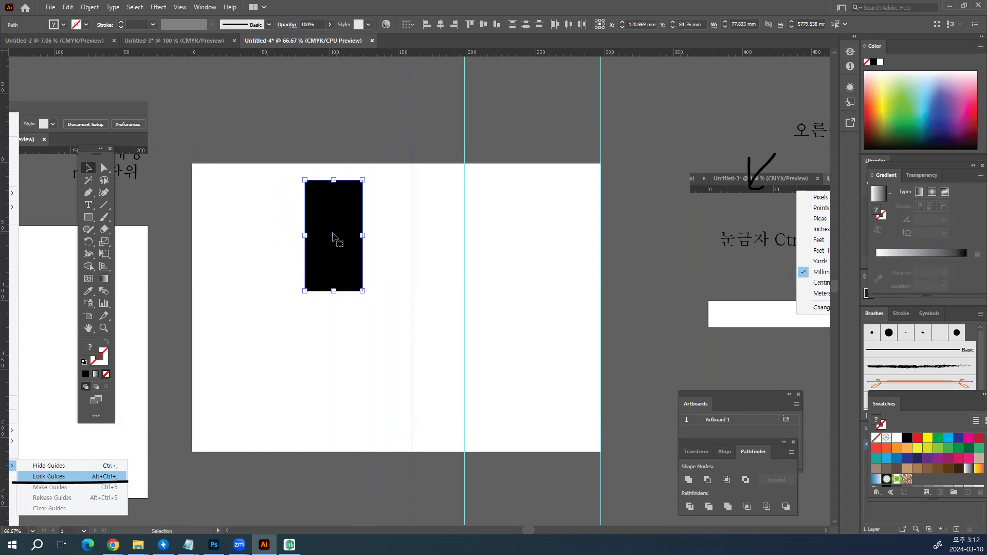
{"action": "key", "text": "ctrl+z"}
Step: Select the guide at 99 mm as a check, deselect it, and lock all guides
{"action": "left_click", "coordinate": [268, 121]}
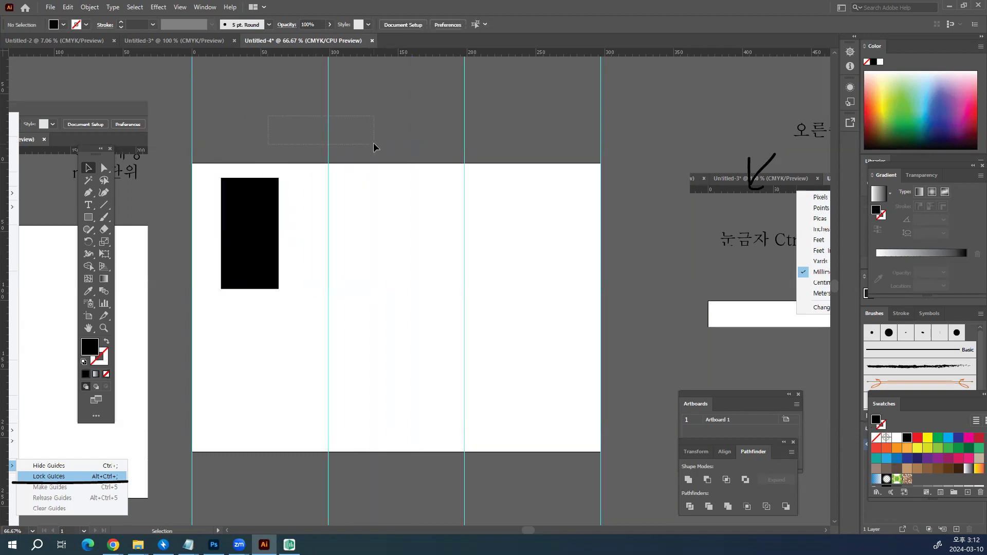
{"action": "left_click_drag", "start_coordinate": [373, 144], "coordinate": [373, 143]}
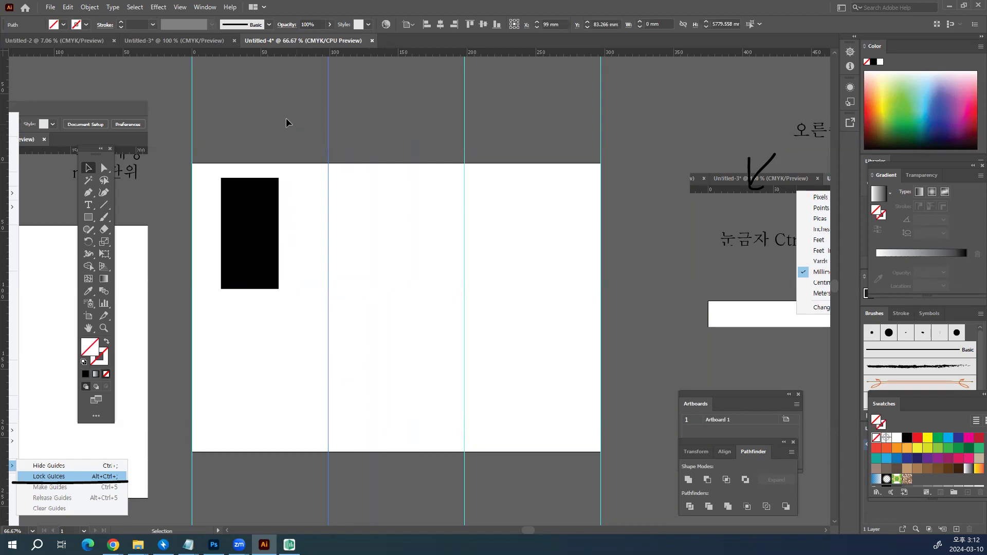
{"action": "left_click", "coordinate": [172, 59]}
{"action": "left_click", "coordinate": [176, 7]}
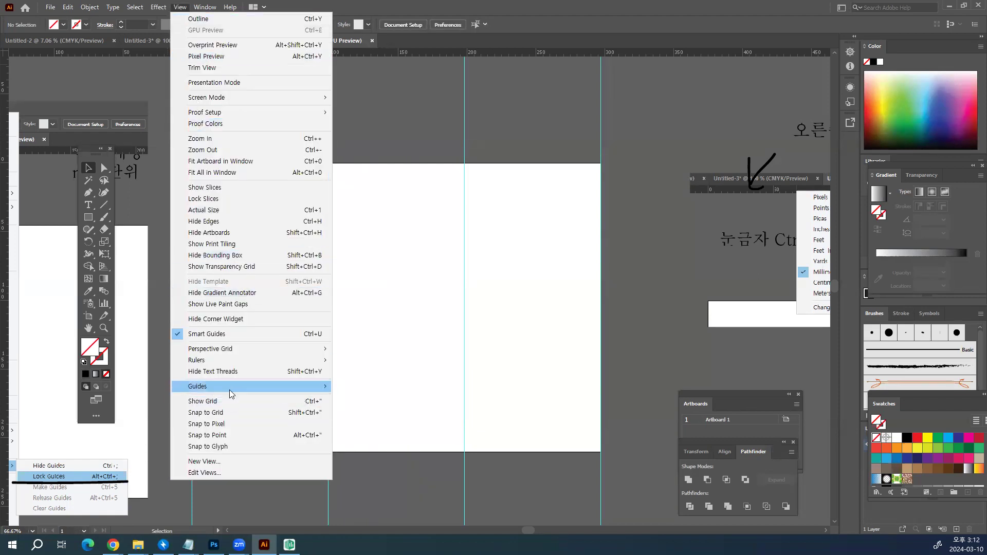
{"action": "mouse_move", "coordinate": [230, 387]}
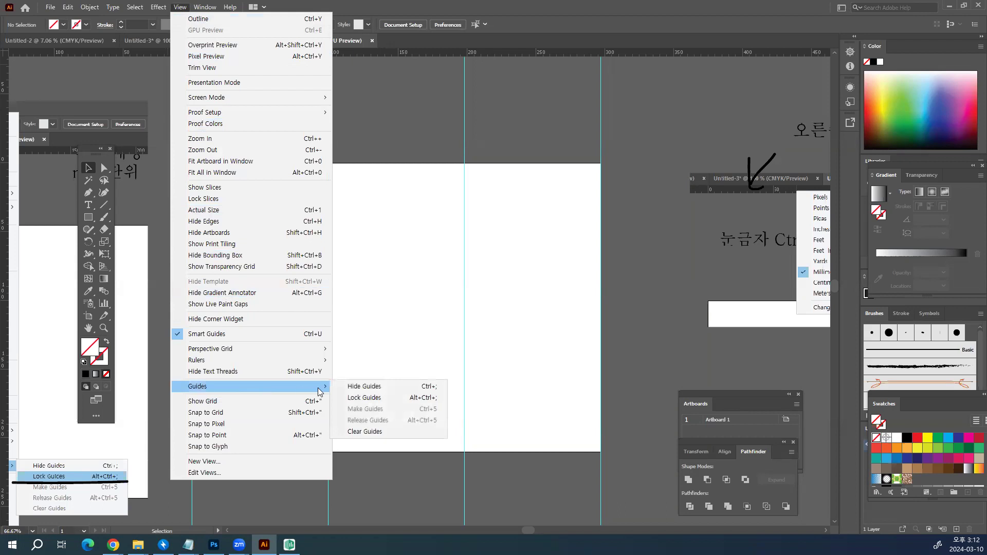
{"action": "left_click", "coordinate": [348, 397]}
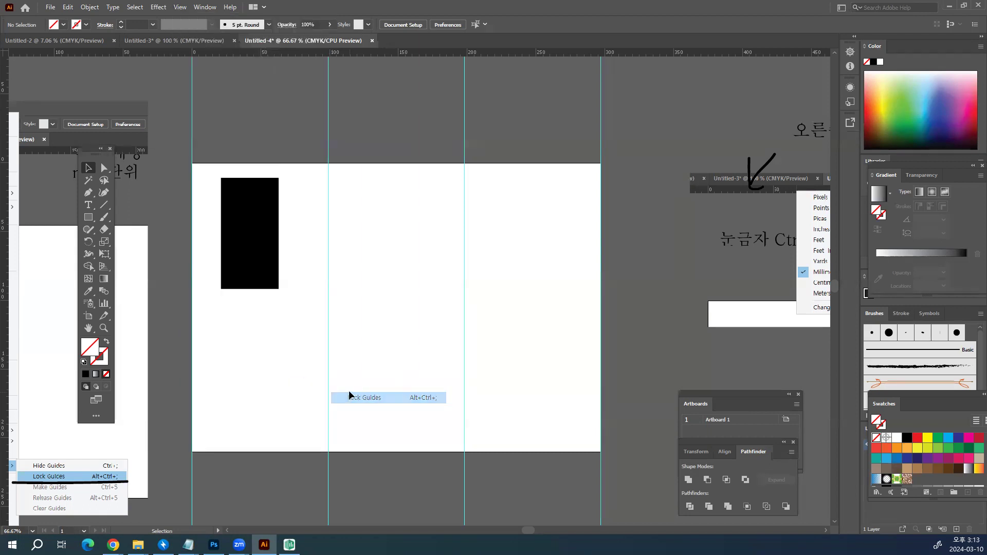
Step: Test the guide lock by moving the black rectangle within the left panel, and delete the rectangle
{"action": "left_click_drag", "start_coordinate": [232, 114], "coordinate": [363, 293]}
{"action": "left_click_drag", "start_coordinate": [251, 235], "coordinate": [294, 247]}
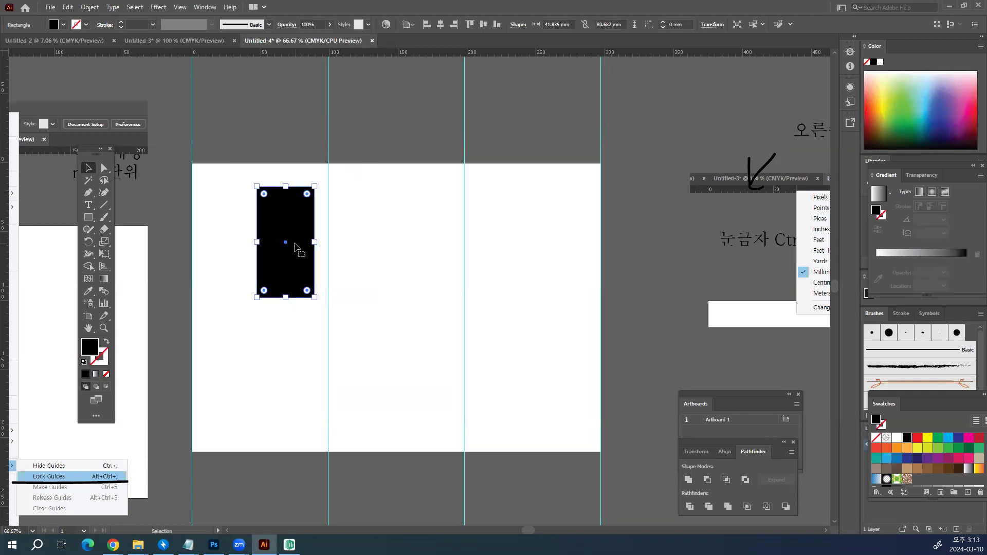
{"action": "key", "text": "Delete"}
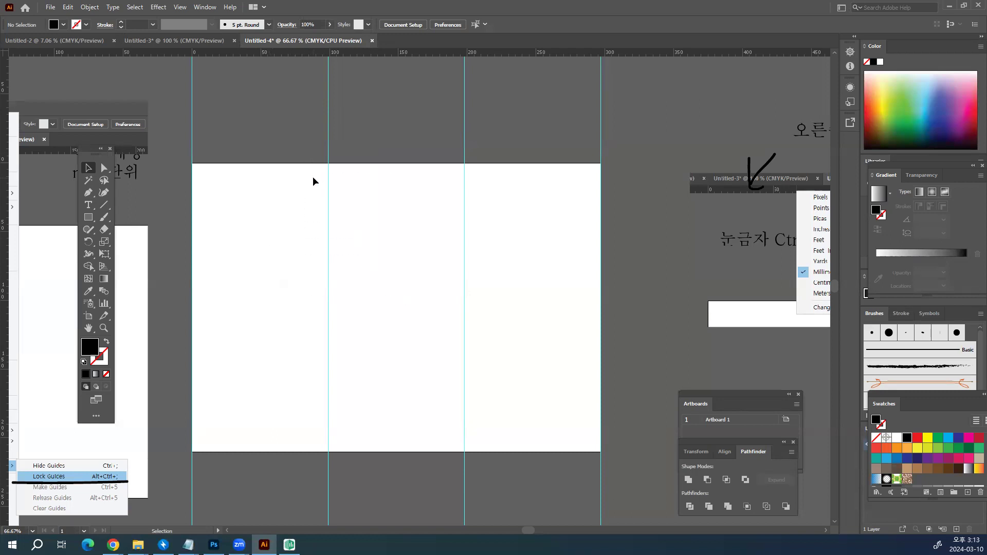
Step: Place the 팜플렛001 image from the 2-8팜플렛디자인 folder into the document and minimize the folder window
{"action": "key", "text": "ctrl+minus"}
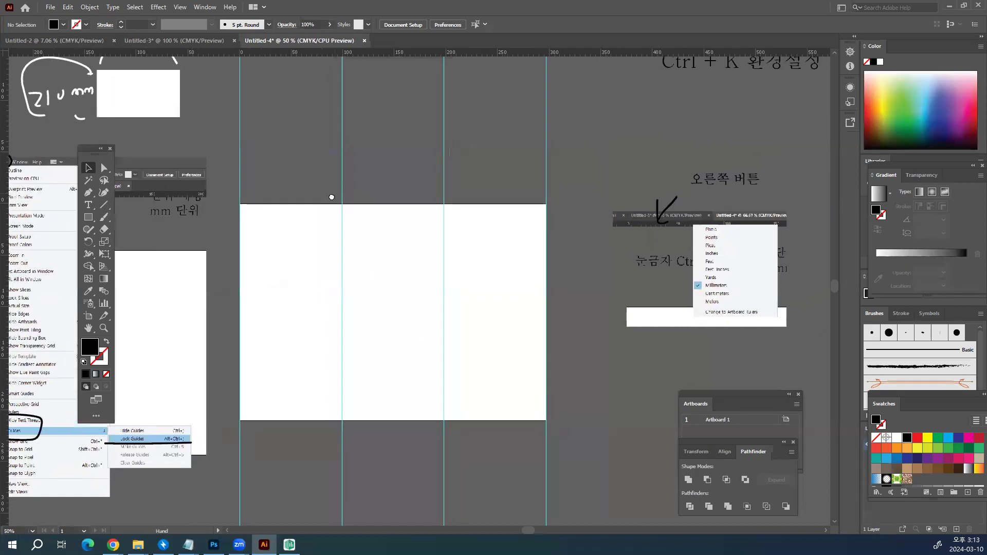
{"action": "key", "text": "alt+Tab"}
{"action": "left_click_drag", "start_coordinate": [243, 410], "coordinate": [379, 175]}
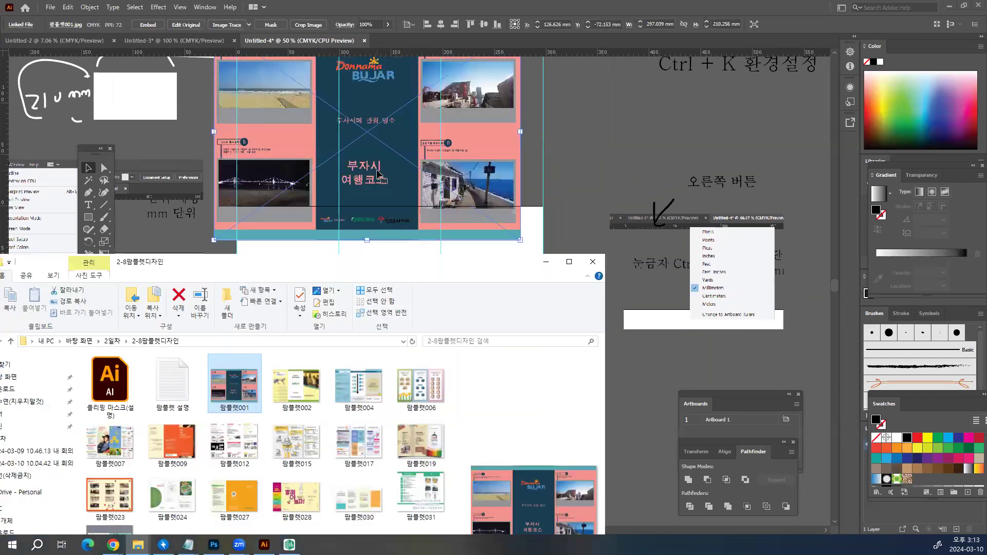
{"action": "left_click", "coordinate": [551, 264]}
Step: Move the placed pamphlet image just above the artboard and line its three panels up with the guides
{"action": "left_click_drag", "start_coordinate": [354, 308], "coordinate": [315, 523]}
{"action": "left_click_drag", "start_coordinate": [327, 317], "coordinate": [325, 323]}
{"action": "left_click_drag", "start_coordinate": [308, 346], "coordinate": [322, 287]}
{"action": "left_click_drag", "start_coordinate": [367, 337], "coordinate": [362, 359]}
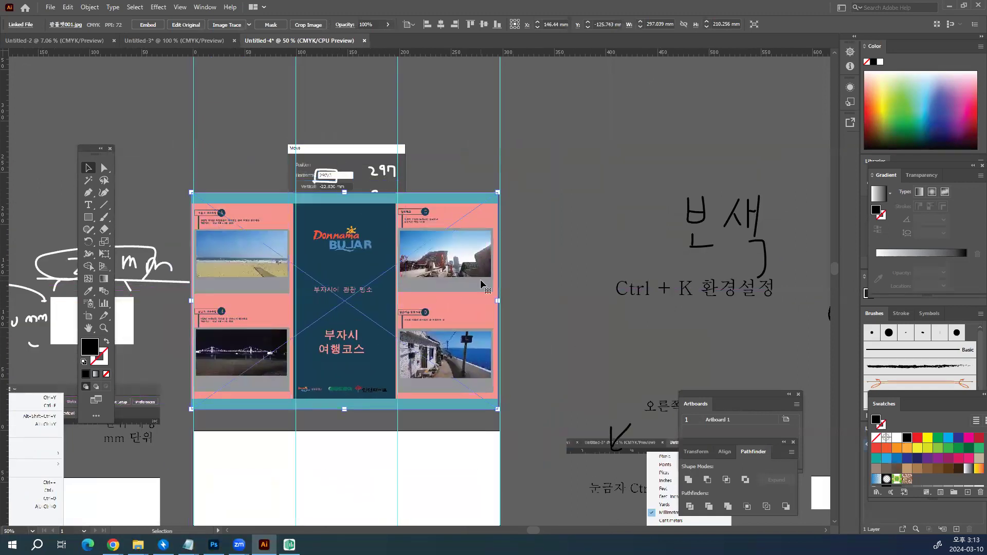
{"action": "key", "text": "ctrl+plus"}
{"action": "left_click_drag", "start_coordinate": [468, 344], "coordinate": [410, 237]}
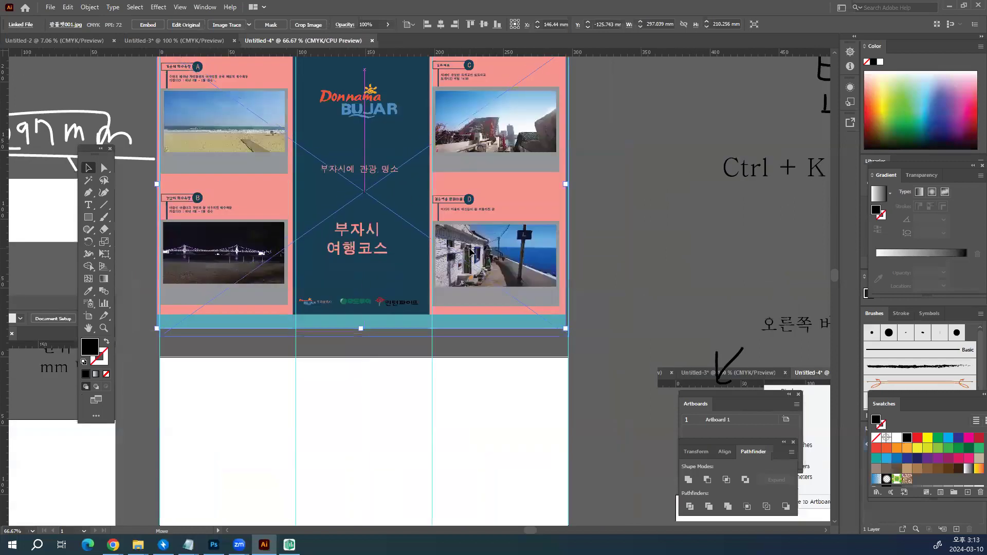
{"action": "left_click_drag", "start_coordinate": [470, 241], "coordinate": [473, 252]}
{"action": "left_click", "coordinate": [672, 260]}
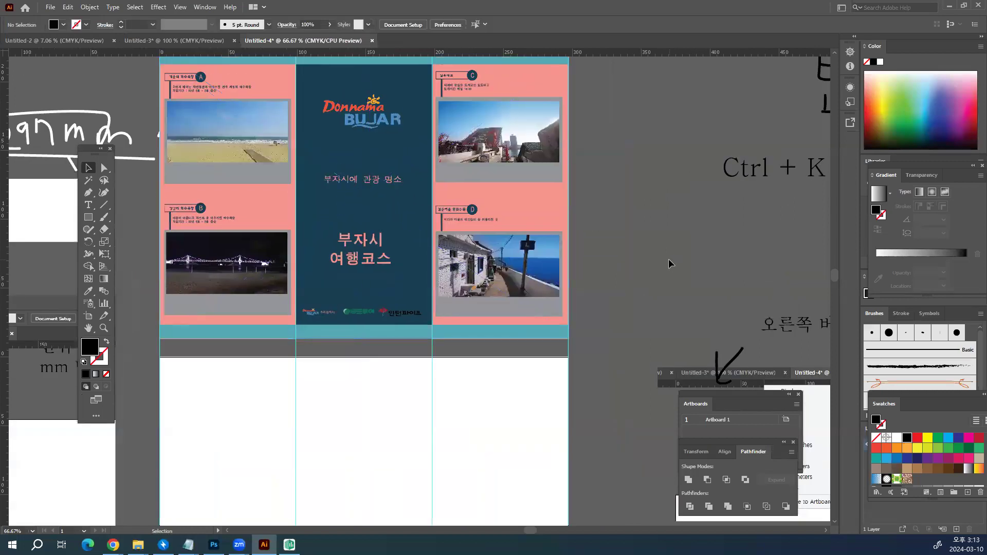
{"action": "mouse_move", "coordinate": [531, 397]}
{"action": "left_mouse_down"}
{"action": "mouse_move", "coordinate": [536, 381]}
{"action": "mouse_move", "coordinate": [536, 412]}
{"action": "left_mouse_up"}
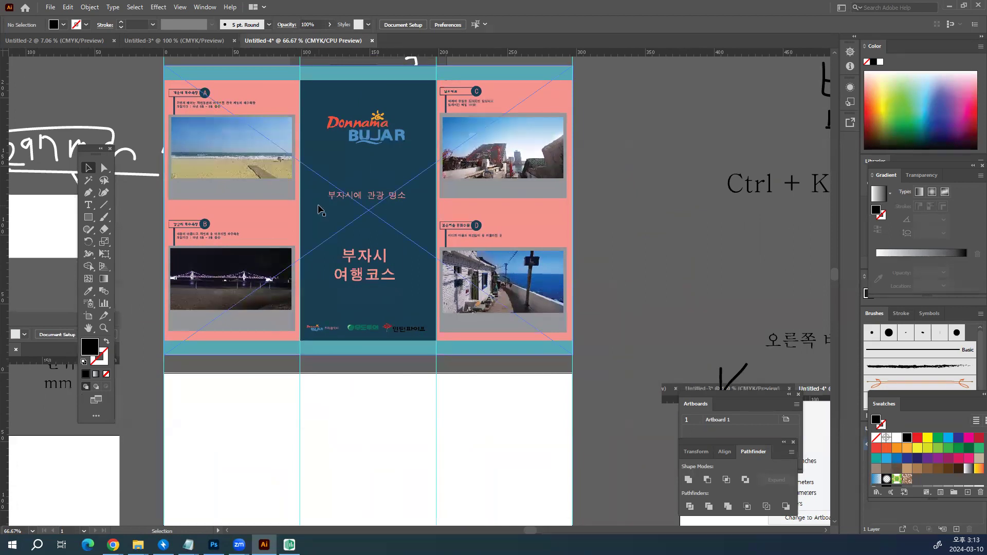
Step: Draw a rectangle of about 298 × 210 mm covering the artboard and fill it with the teal sampled from the pamphlet image
{"action": "key", "text": "ctrl+minus"}
{"action": "left_click_drag", "start_coordinate": [474, 412], "coordinate": [432, 293]}
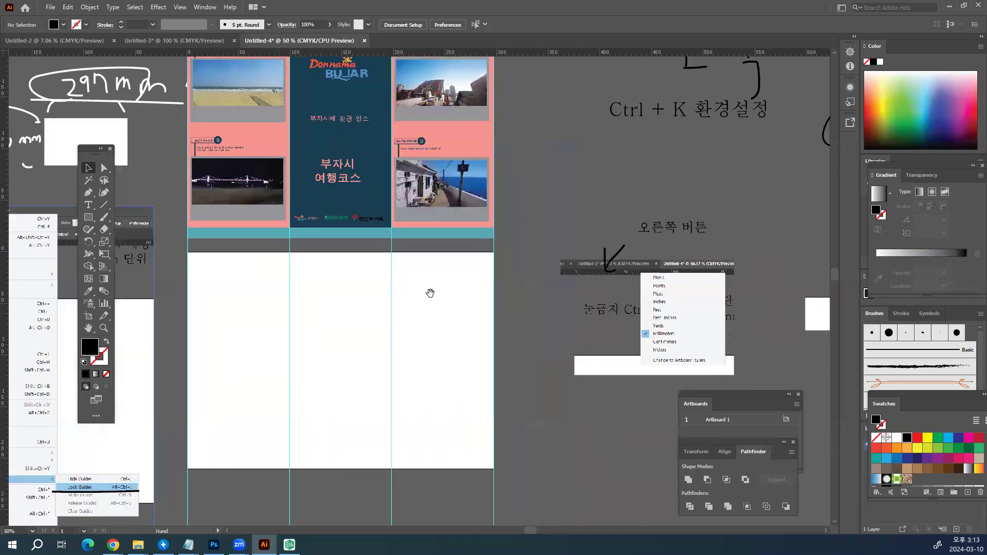
{"action": "left_click", "coordinate": [88, 217]}
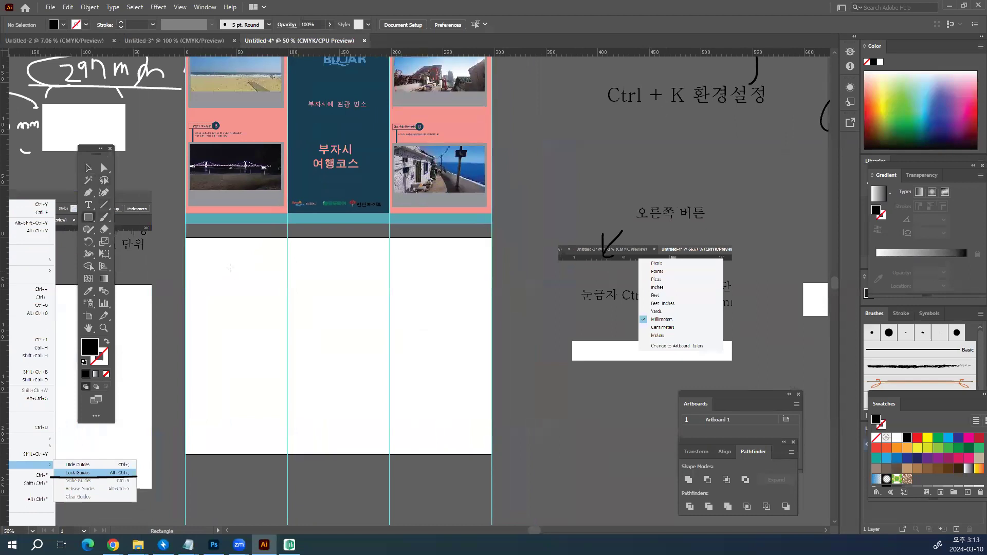
{"action": "left_click_drag", "start_coordinate": [185, 238], "coordinate": [469, 444]}
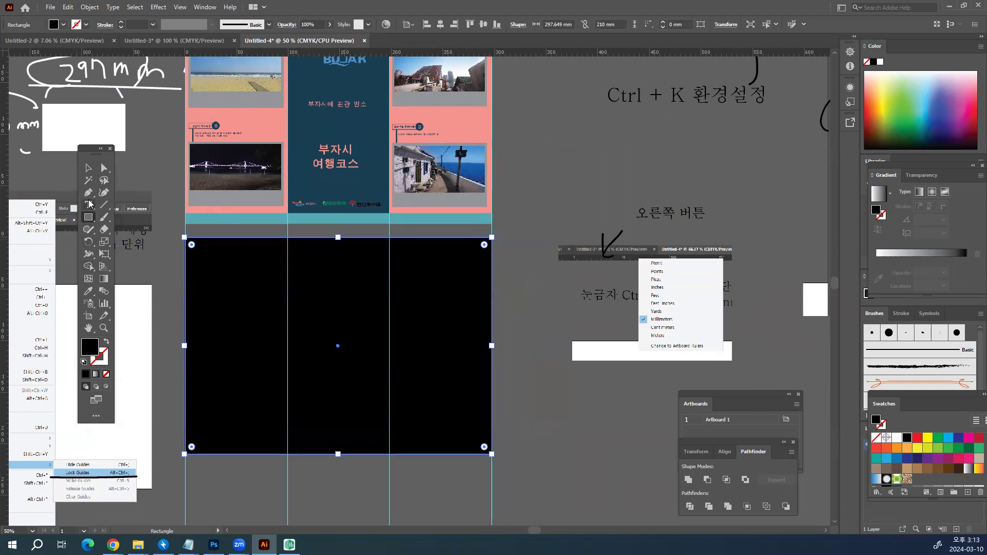
{"action": "left_click", "coordinate": [89, 292]}
{"action": "left_click", "coordinate": [192, 218]}
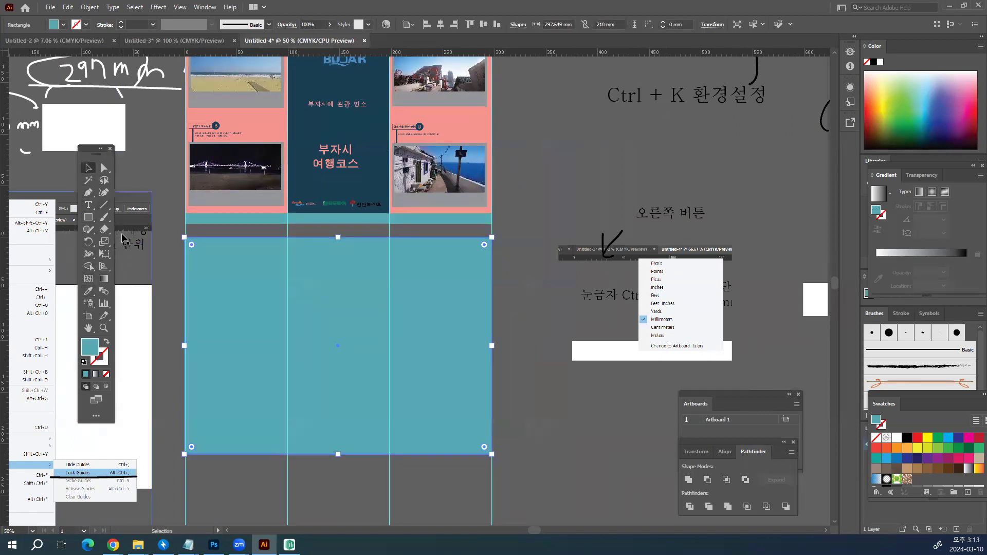
Step: Draw a rectangle about 99 × 174 mm in the left panel and fill it with the pink sampled from the pamphlet image
{"action": "left_click", "coordinate": [89, 217]}
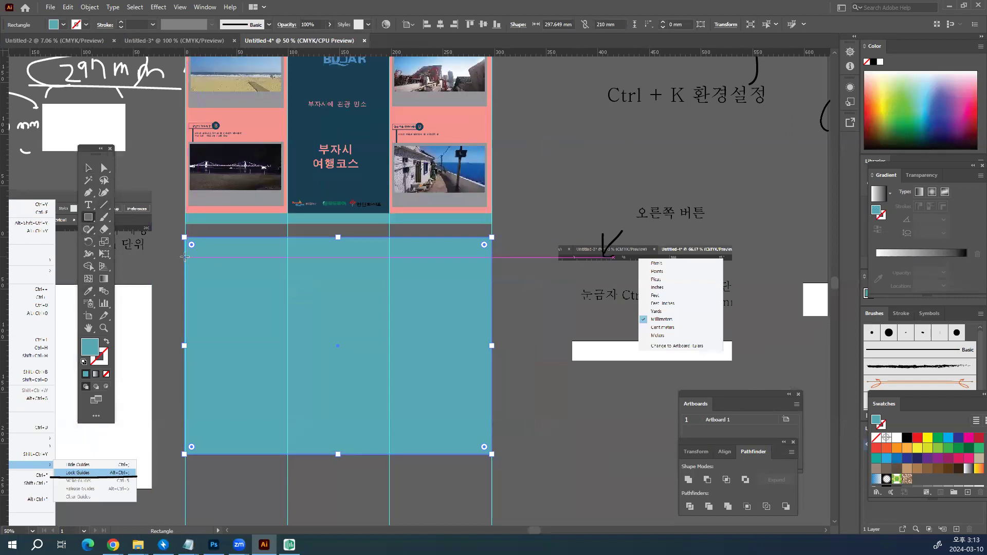
{"action": "left_click_drag", "start_coordinate": [186, 258], "coordinate": [287, 437]}
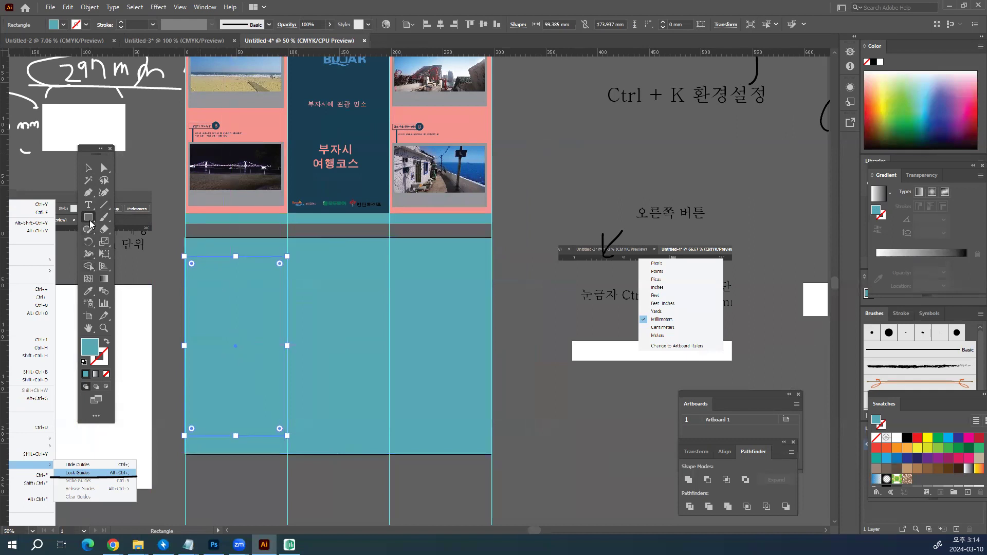
{"action": "left_click", "coordinate": [88, 291]}
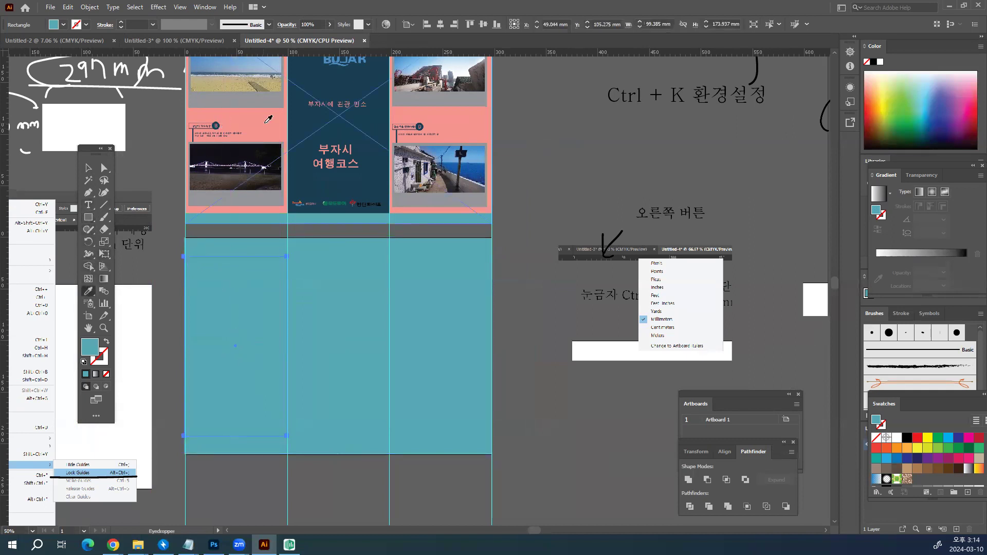
{"action": "left_click", "coordinate": [176, 178]}
{"action": "left_click", "coordinate": [88, 168]}
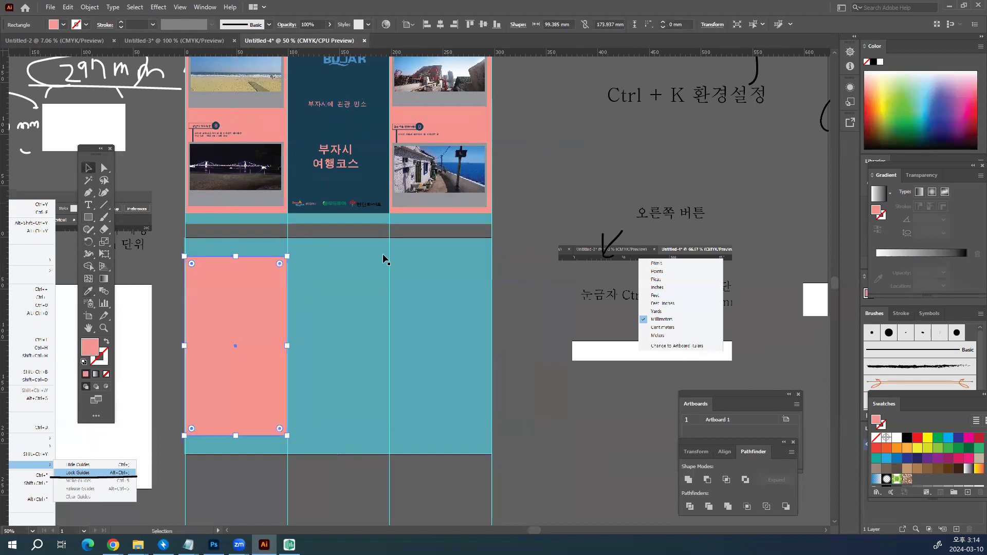
Step: Copy the pink rectangle into the middle and right panels, aligned to the guides
{"action": "left_click", "coordinate": [529, 312]}
{"action": "left_click_drag", "start_coordinate": [280, 321], "coordinate": [359, 328]}
{"action": "key", "text": "ctrl+z"}
{"action": "left_click", "coordinate": [347, 320]}
{"action": "left_click_drag", "start_coordinate": [231, 306], "coordinate": [431, 331]}
{"action": "left_click", "coordinate": [530, 468]}
Step: Fill the middle panel rectangle with the dark navy sampled from the pamphlet image
{"action": "left_click", "coordinate": [374, 386]}
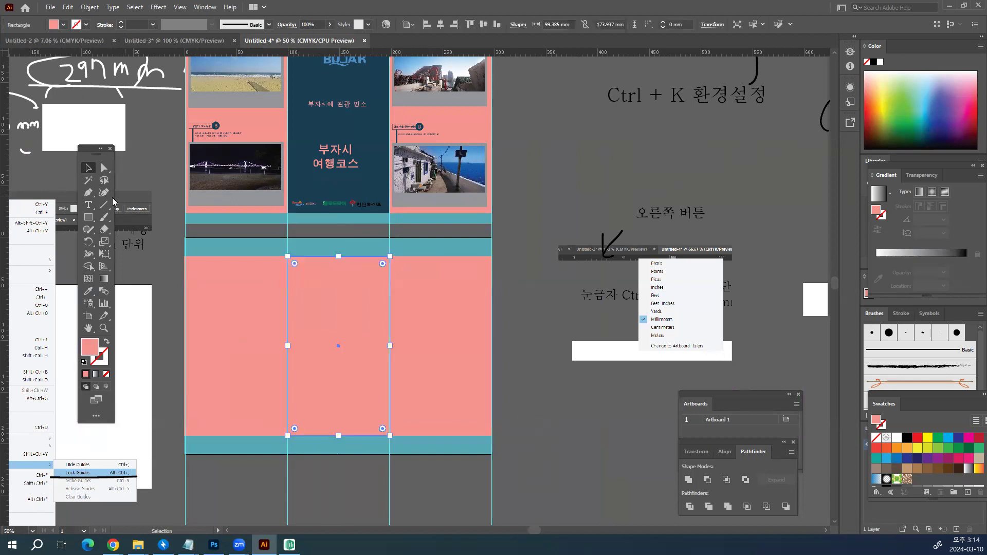
{"action": "left_click", "coordinate": [88, 291]}
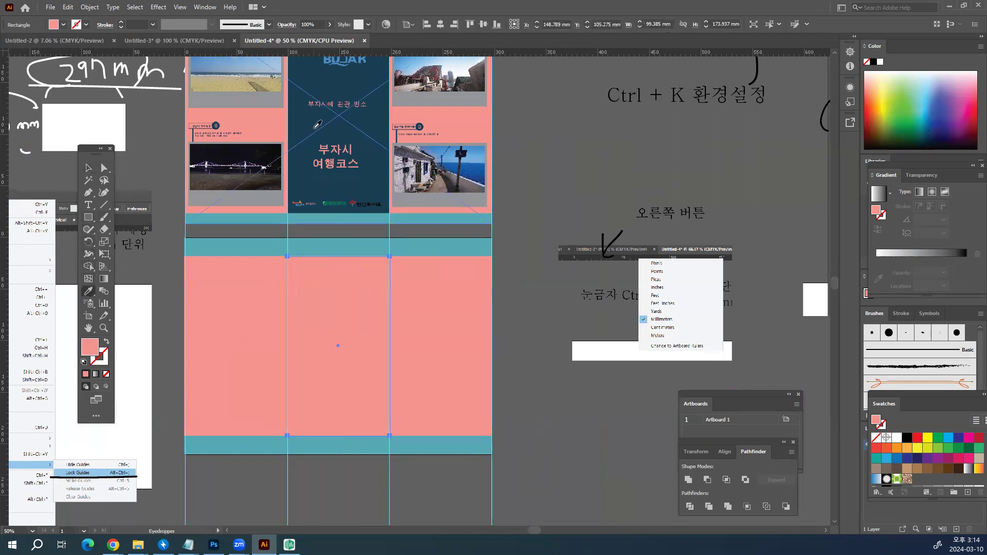
{"action": "left_click", "coordinate": [317, 126]}
{"action": "left_click", "coordinate": [88, 168]}
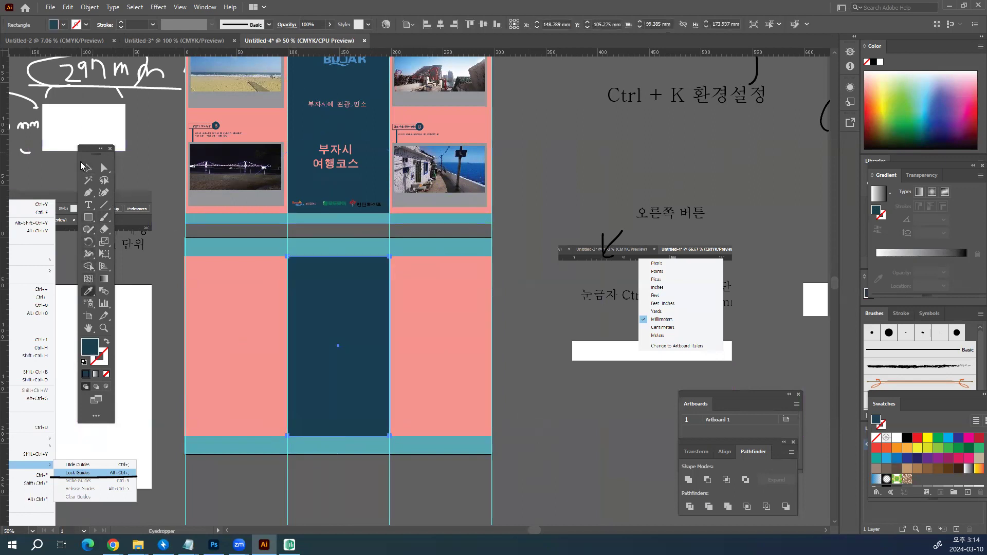
{"action": "left_click", "coordinate": [532, 393]}
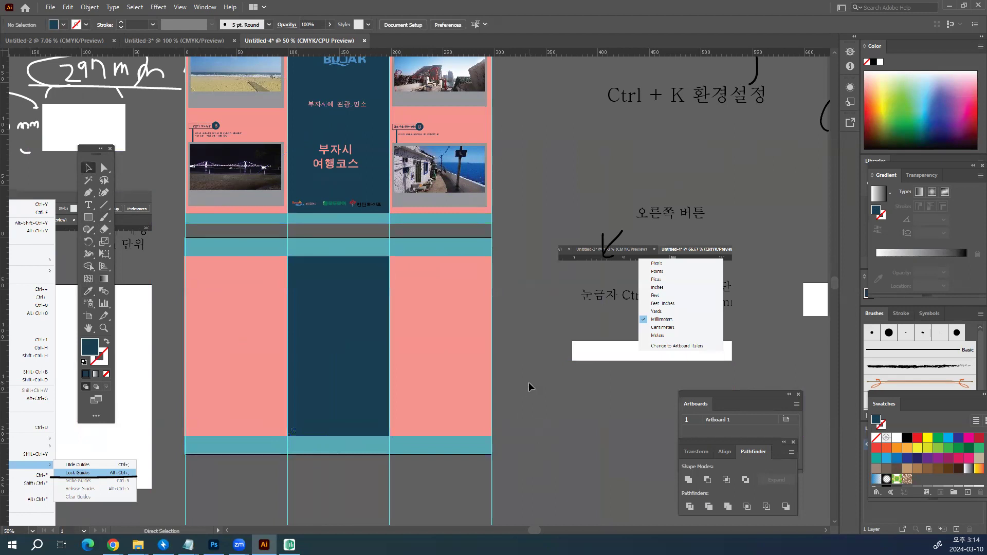
Step: Select the teal background and the three panel rectangles together, and lock them
{"action": "key", "text": "ctrl+plus"}
{"action": "left_click_drag", "start_coordinate": [512, 413], "coordinate": [569, 262]}
{"action": "mouse_move", "coordinate": [588, 467]}
{"action": "left_mouse_down"}
{"action": "mouse_move", "coordinate": [254, 276]}
{"action": "mouse_move", "coordinate": [206, 212]}
{"action": "mouse_move", "coordinate": [208, 226]}
{"action": "left_mouse_up"}
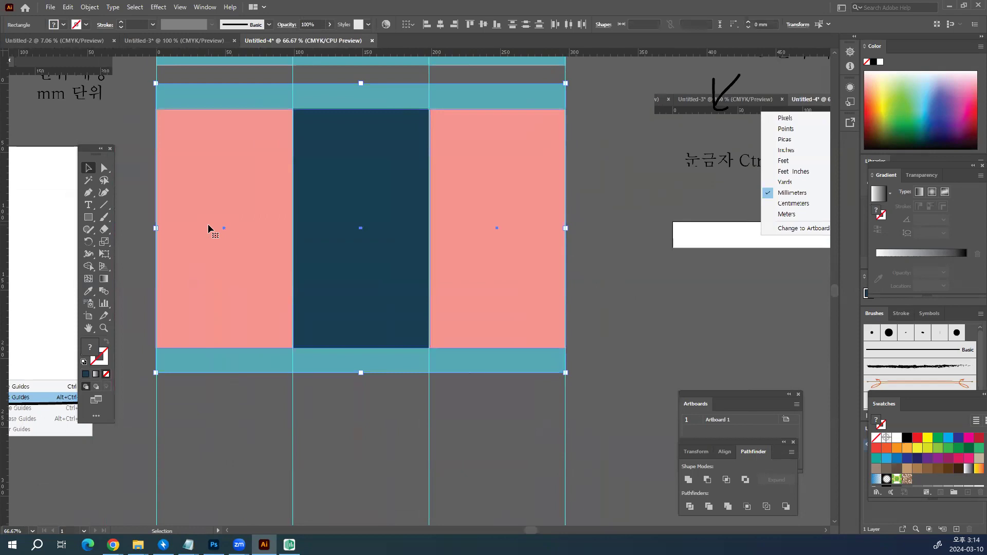
{"action": "key", "text": "ctrl+2"}
{"action": "left_click_drag", "start_coordinate": [217, 196], "coordinate": [323, 228]}
Step: Draw a title box about 43 × 13 mm near the upper-left of the left pink panel, with a navy outline and no fill
{"action": "left_click_drag", "start_coordinate": [296, 298], "coordinate": [388, 446]}
{"action": "left_click", "coordinate": [89, 217]}
{"action": "mouse_move", "coordinate": [255, 391]}
{"action": "left_mouse_down"}
{"action": "mouse_move", "coordinate": [293, 414]}
{"action": "mouse_move", "coordinate": [315, 409]}
{"action": "left_mouse_up"}
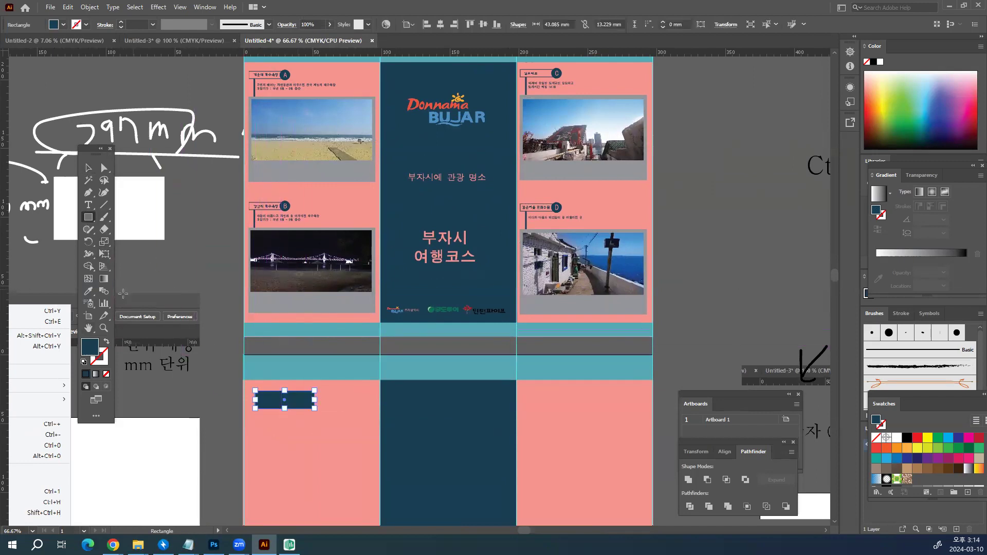
{"action": "left_click", "coordinate": [105, 343]}
{"action": "left_click", "coordinate": [88, 168]}
{"action": "left_click", "coordinate": [317, 441]}
{"action": "key", "text": "ctrl+1"}
{"action": "left_click_drag", "start_coordinate": [279, 437], "coordinate": [306, 365]}
{"action": "left_click", "coordinate": [307, 369]}
{"action": "left_click", "coordinate": [297, 396]}
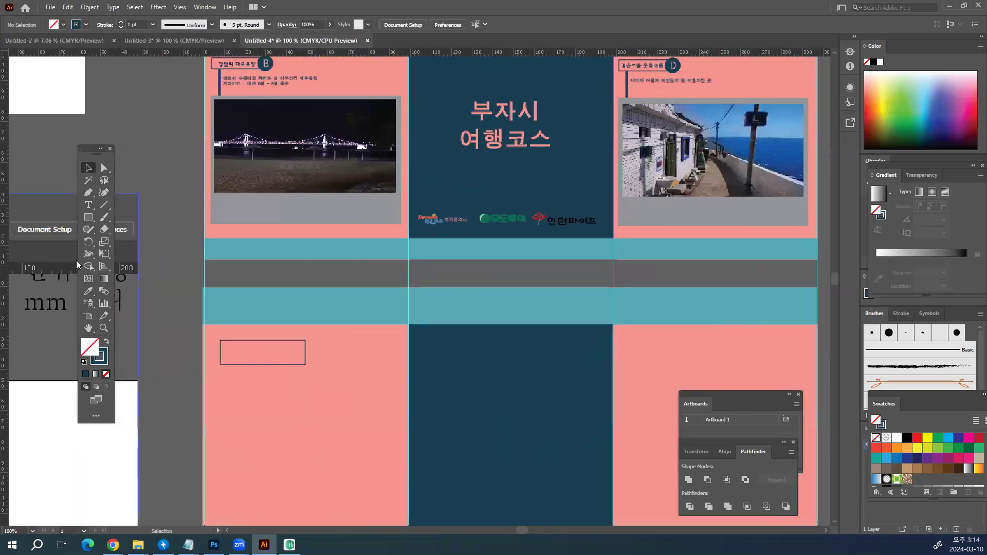
Step: Add the point text "해운대 해수욕장" below the title box in the left panel
{"action": "left_click", "coordinate": [88, 205]}
{"action": "left_click", "coordinate": [257, 407]}
{"action": "type", "text": "해운대 해"}
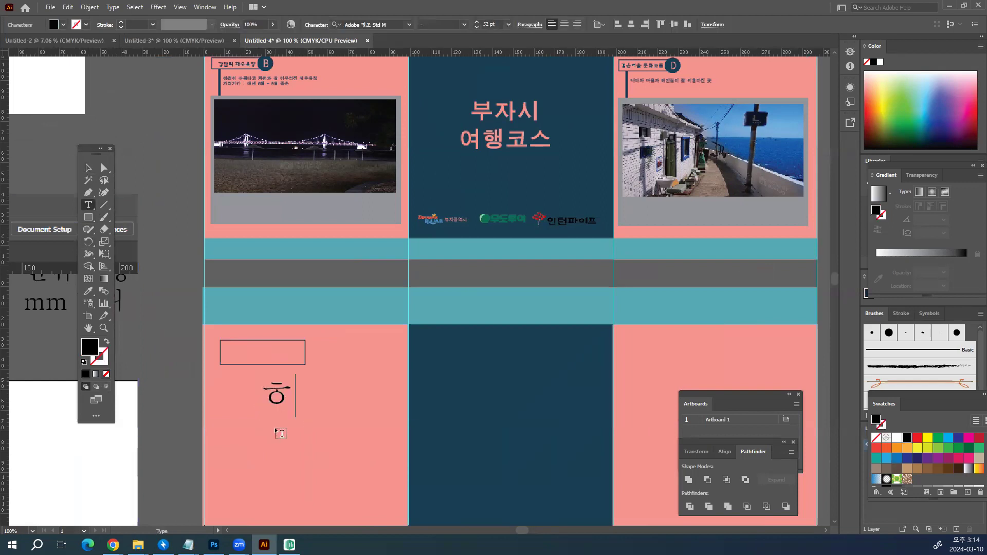
{"action": "type", "text": "수욕장"}
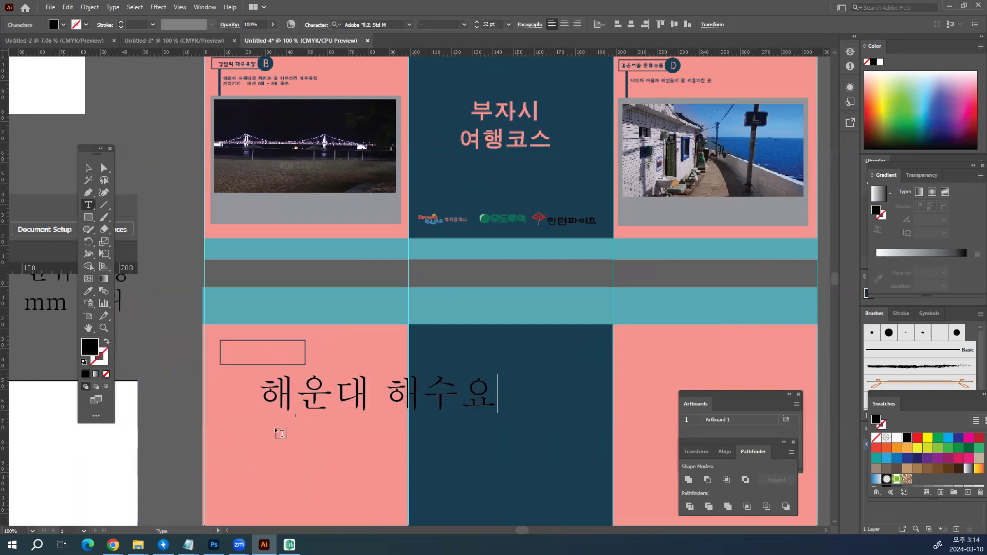
Step: Reduce the "해운대 해수욕장" text to 18 pt and set its font to 돋움체 Regular
{"action": "key", "text": "ctrl+a"}
{"action": "key", "text": "ctrl+shift+comma"}
{"action": "key", "text": "ctrl+shift+comma"}
{"action": "key", "text": "ctrl+shift+comma"}
{"action": "key", "text": "ctrl+shift+comma"}
{"action": "key", "text": "ctrl+shift+comma"}
{"action": "key", "text": "ctrl+shift+comma"}
{"action": "key", "text": "ctrl+shift+comma"}
{"action": "key", "text": "ctrl+shift+comma"}
{"action": "key", "text": "ctrl+shift+comma"}
{"action": "key", "text": "ctrl+shift+comma"}
{"action": "key", "text": "ctrl+shift+comma"}
{"action": "key", "text": "ctrl+shift+comma"}
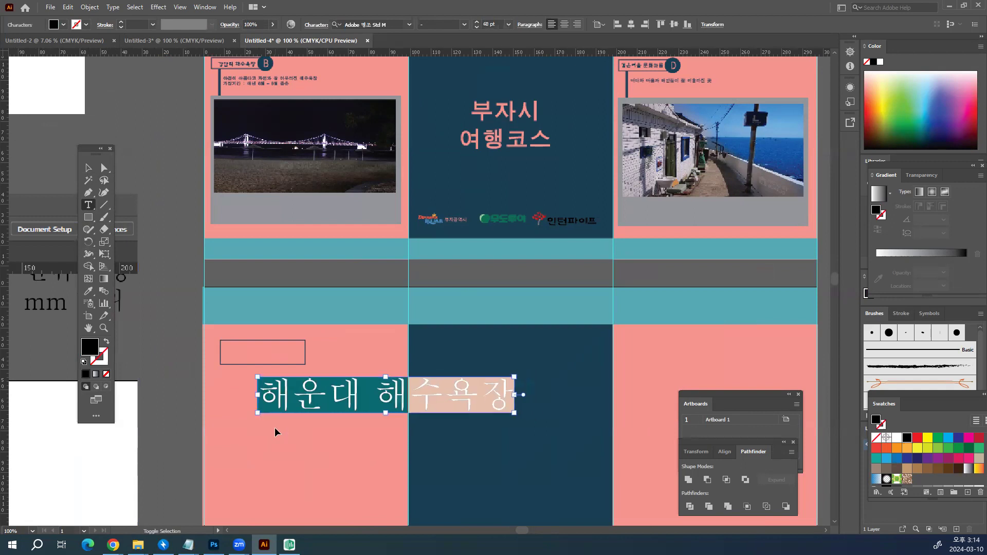
{"action": "key", "text": "ctrl+shift+comma"}
{"action": "key", "text": "ctrl+shift+comma"}
{"action": "key", "text": "ctrl+shift+comma"}
{"action": "key", "text": "ctrl+shift+comma"}
{"action": "key", "text": "ctrl+shift+comma"}
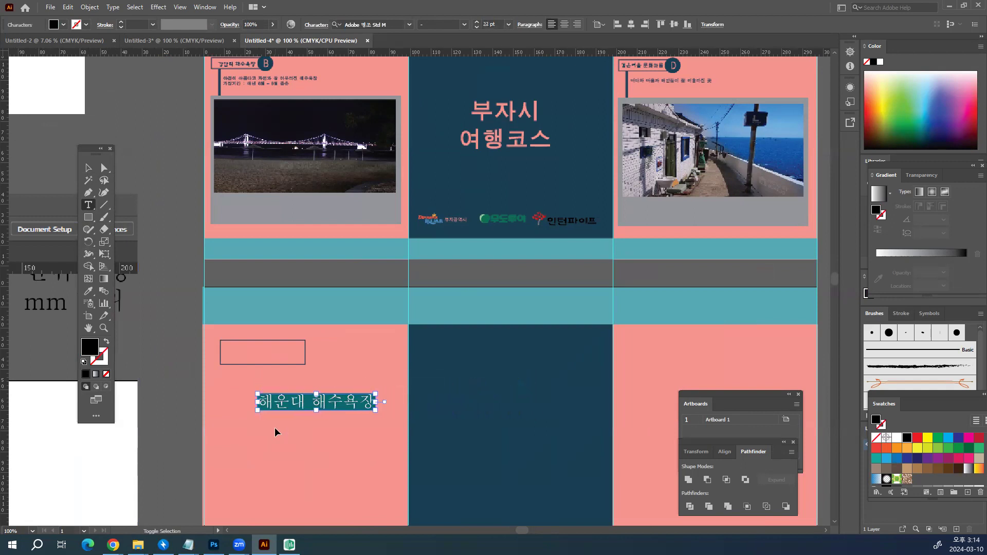
{"action": "left_click", "coordinate": [361, 22]}
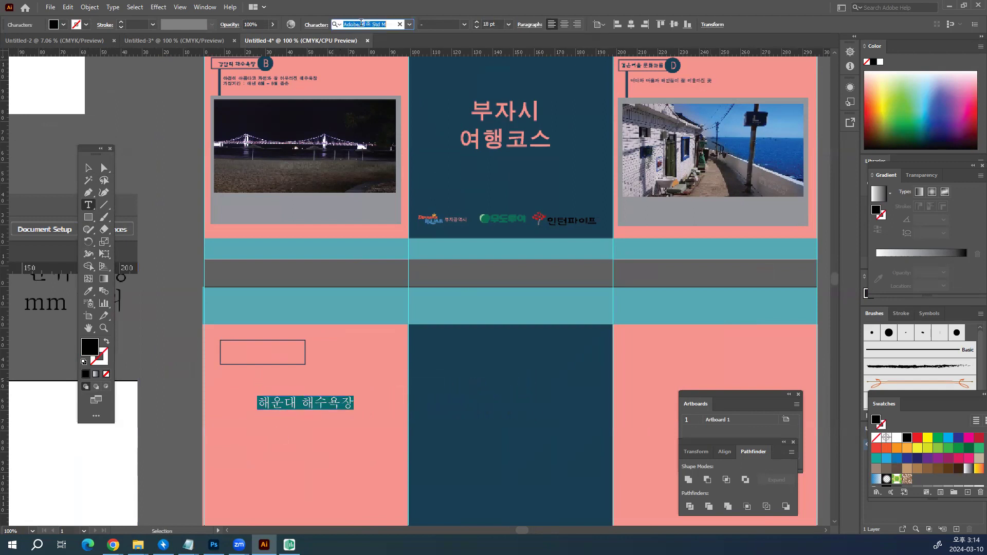
{"action": "scroll", "coordinate": [361, 22], "scroll_direction": "down", "scroll_amount": 4}
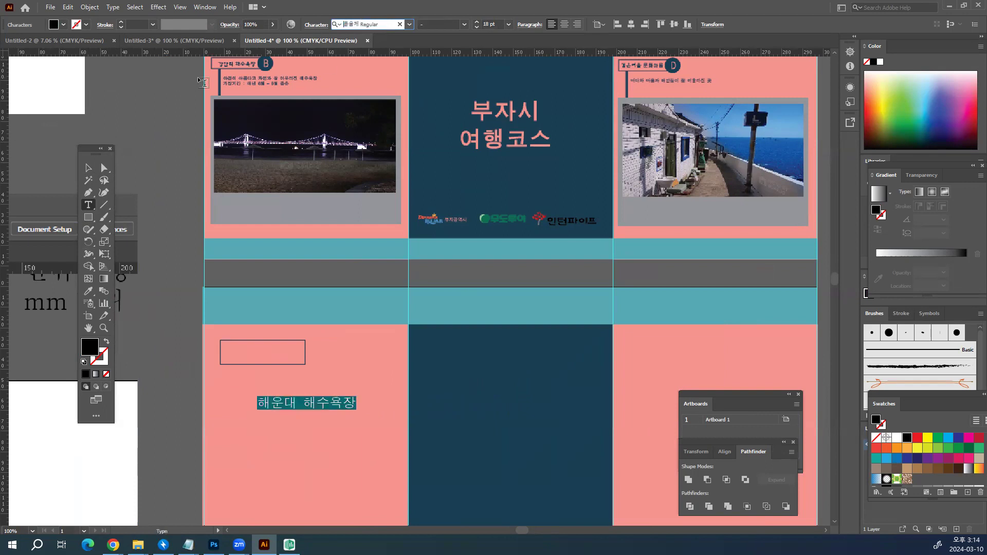
Step: Enlarge the title box towards its lower-right corner and move the "해운대 해수욕장" text inside it
{"action": "left_click", "coordinate": [91, 166]}
{"action": "left_click", "coordinate": [299, 366]}
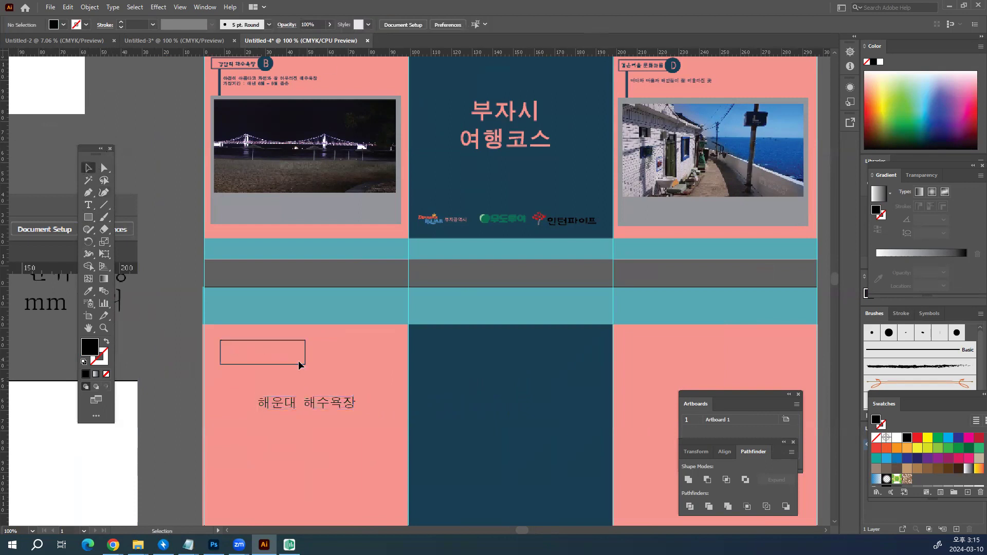
{"action": "left_click", "coordinate": [301, 365]}
{"action": "left_click_drag", "start_coordinate": [305, 364], "coordinate": [331, 368]}
{"action": "left_click_drag", "start_coordinate": [320, 406], "coordinate": [289, 357]}
{"action": "left_click", "coordinate": [319, 409]}
{"action": "left_click_drag", "start_coordinate": [331, 406], "coordinate": [358, 405]}
Step: Draw a circle below the title box and add the point text "A" beside it
{"action": "left_click_drag", "start_coordinate": [88, 217], "coordinate": [131, 239]}
{"action": "left_click_drag", "start_coordinate": [267, 390], "coordinate": [312, 436]}
{"action": "left_click", "coordinate": [88, 205]}
{"action": "left_click", "coordinate": [363, 414]}
{"action": "type", "text": "ㅁ"}
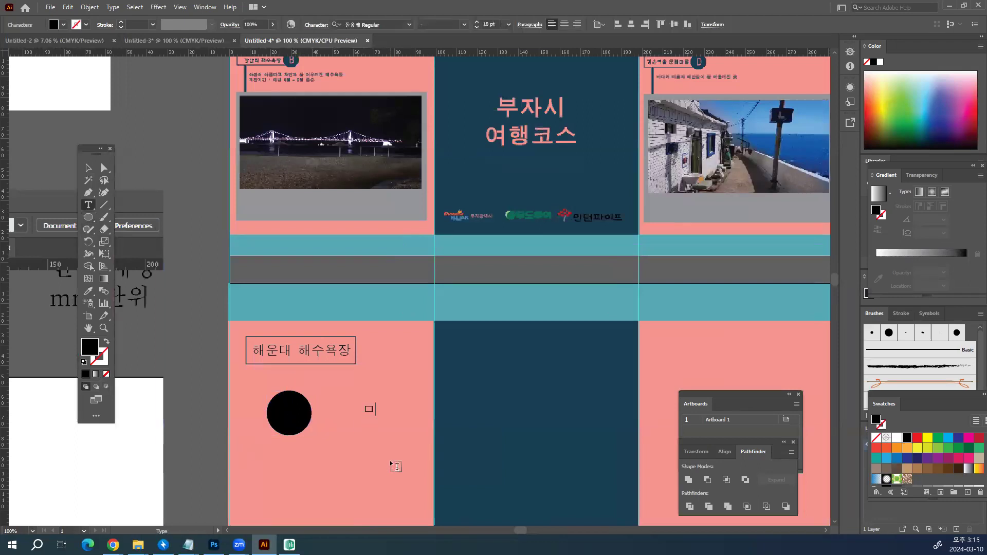
Step: Scale the circle down to about 17 mm across and place it over the title box's right end
{"action": "left_click", "coordinate": [88, 169]}
{"action": "left_click", "coordinate": [302, 428]}
{"action": "left_click_drag", "start_coordinate": [312, 436], "coordinate": [367, 358]}
Step: Fill the circle with the dark navy sampled from the middle panel
{"action": "key", "text": "i"}
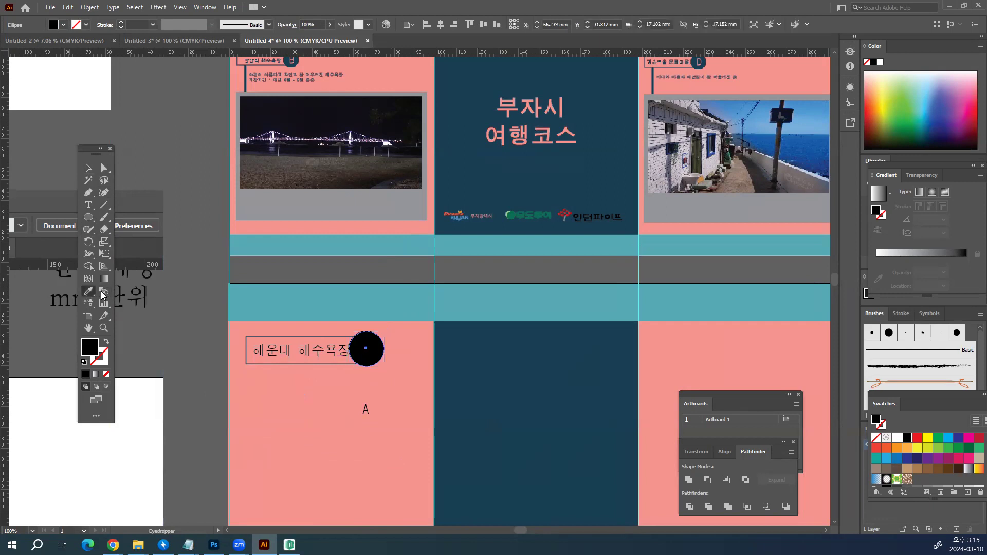
{"action": "left_click", "coordinate": [497, 415]}
{"action": "key", "text": "v"}
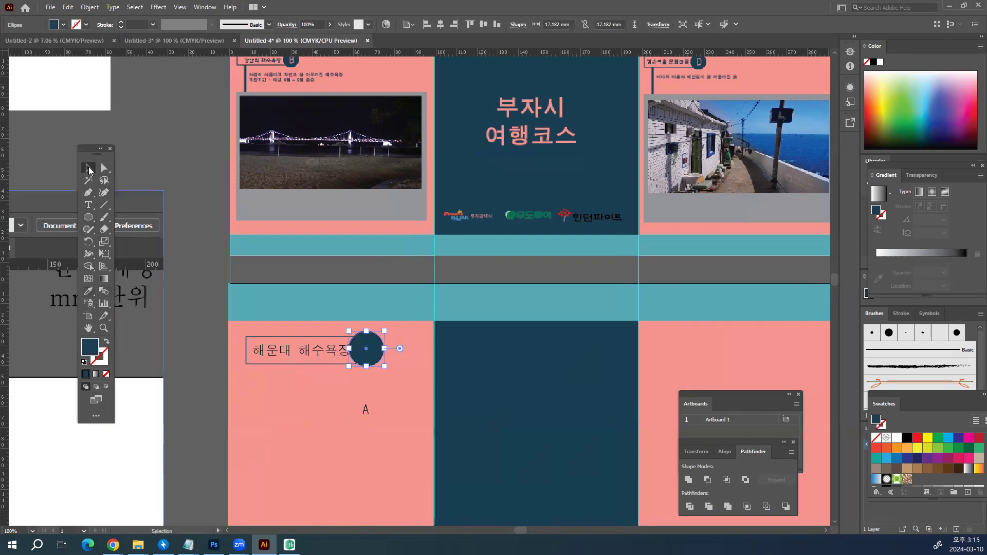
Step: Fill the letter "A" with the pink sampled from the left panel
{"action": "left_click", "coordinate": [365, 414]}
{"action": "left_click", "coordinate": [89, 292]}
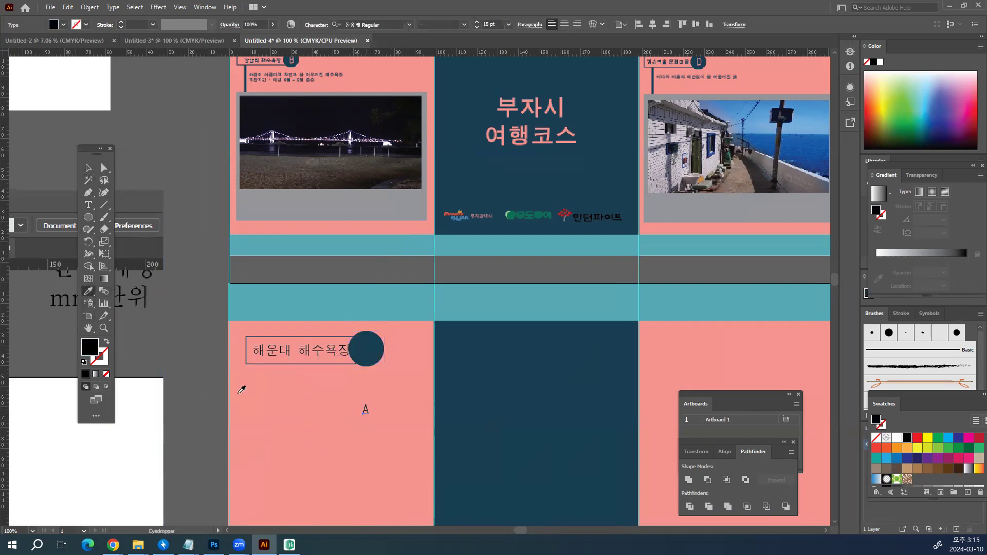
{"action": "left_click", "coordinate": [301, 422]}
{"action": "left_click", "coordinate": [89, 167]}
Step: Enlarge the letter "A" and place it in the circle, and shift the title box and its text left to meet the circle's edge
{"action": "left_click", "coordinate": [365, 411]}
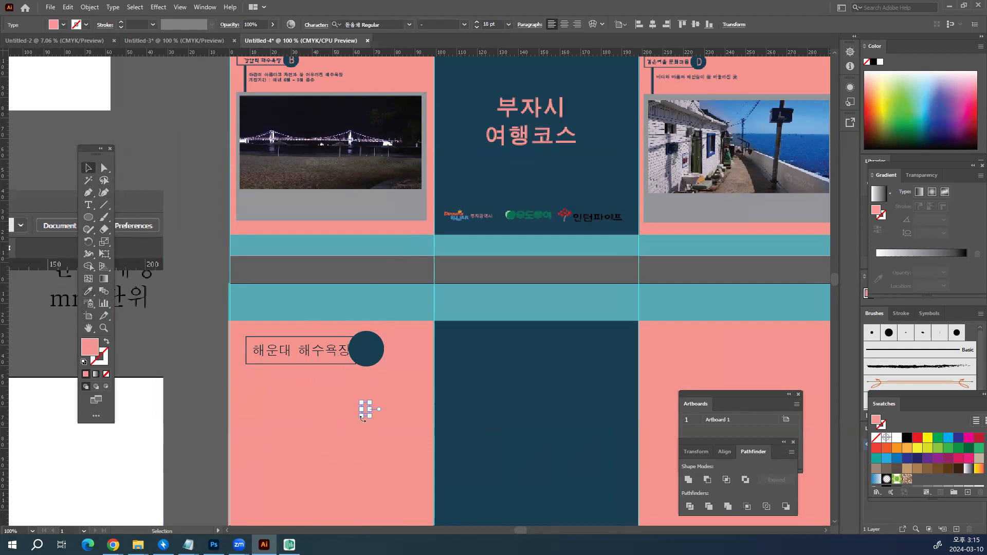
{"action": "left_click_drag", "start_coordinate": [370, 415], "coordinate": [307, 350]}
{"action": "left_click", "coordinate": [325, 359]}
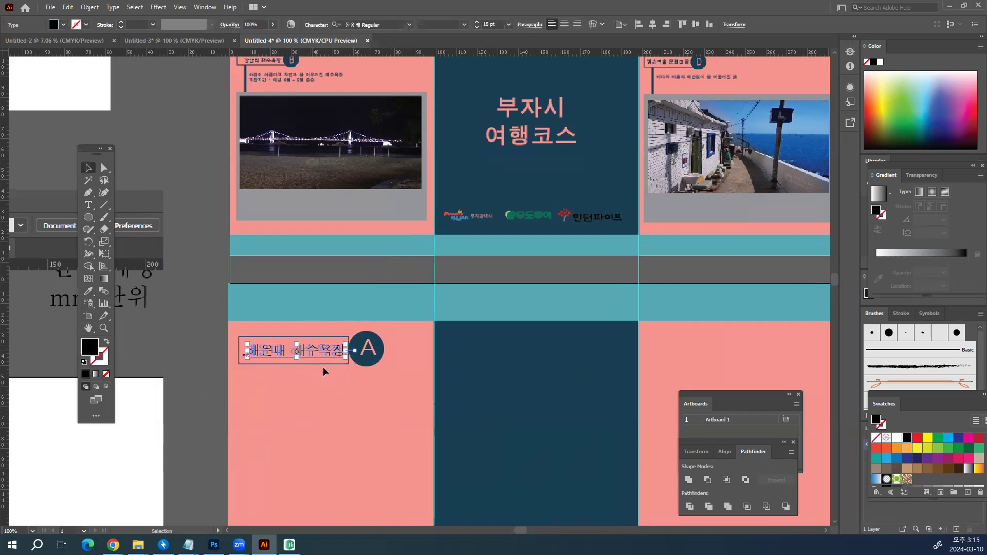
{"action": "left_click", "coordinate": [322, 366]}
{"action": "left_click_drag", "start_coordinate": [369, 356], "coordinate": [368, 355]}
Step: Align the title box, title text, circle and letter on their vertical centres and scale them down slightly together
{"action": "left_click_drag", "start_coordinate": [393, 401], "coordinate": [305, 338]}
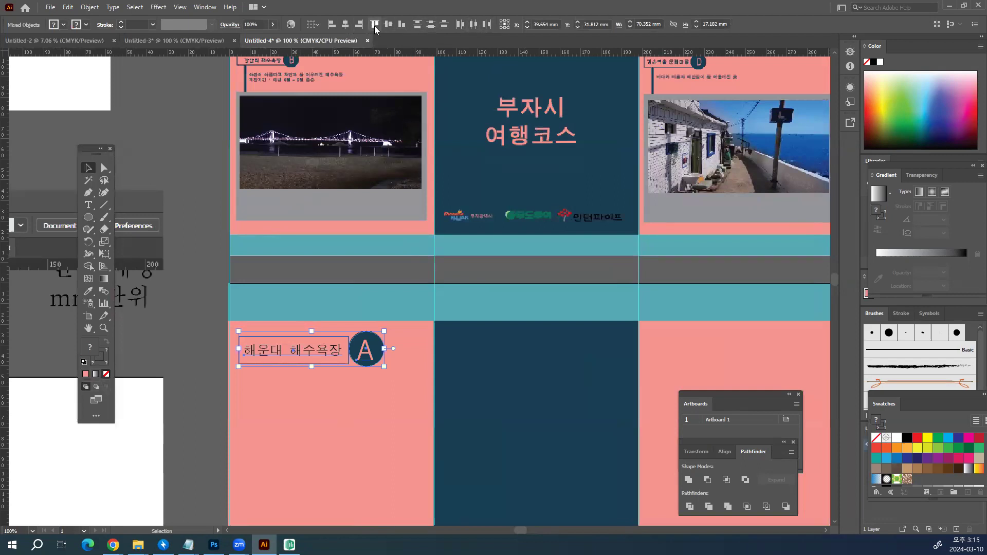
{"action": "left_click", "coordinate": [324, 454]}
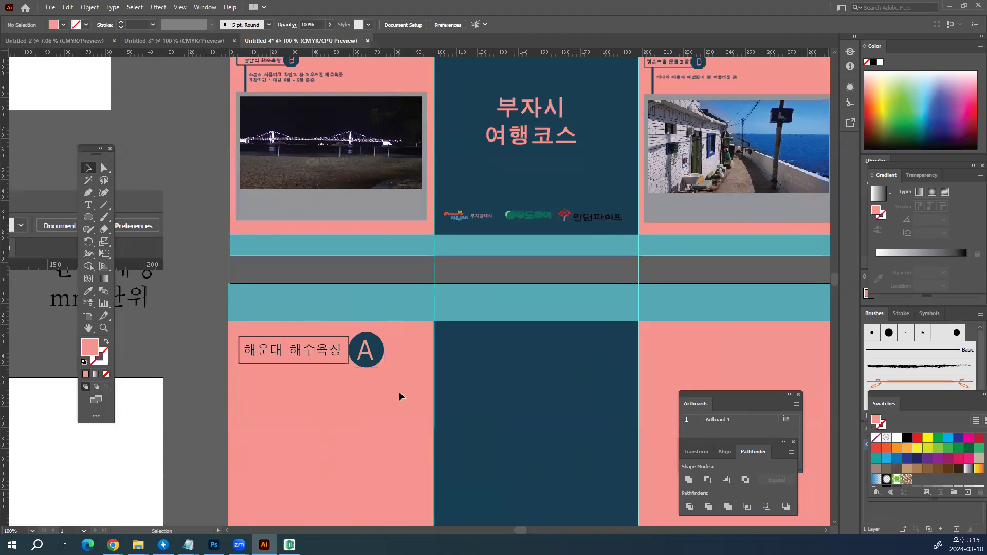
{"action": "left_click_drag", "start_coordinate": [388, 386], "coordinate": [272, 348]}
{"action": "left_click_drag", "start_coordinate": [385, 372], "coordinate": [377, 363]}
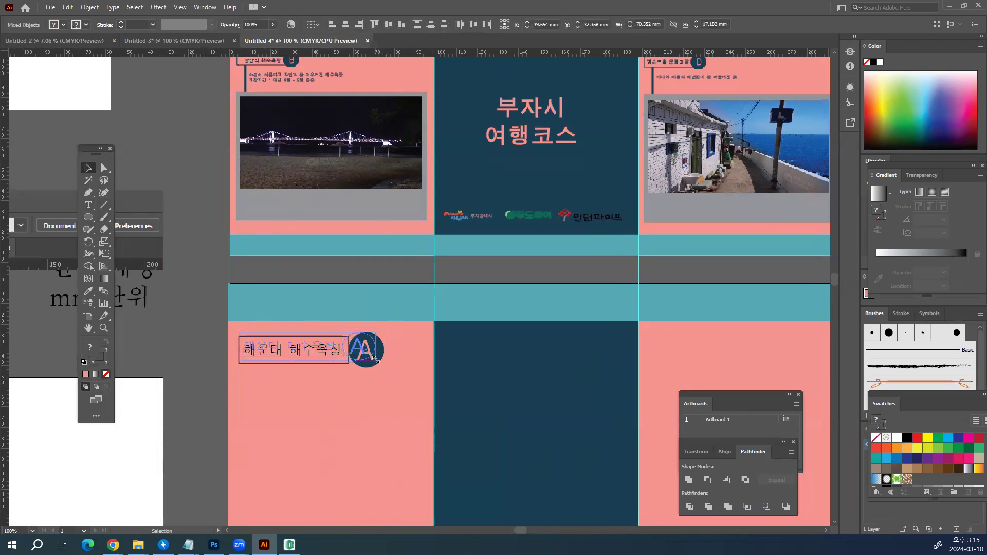
{"action": "left_click", "coordinate": [366, 395]}
Step: Add point text below the title box with the first line "부산의 대표 해수욕장"
{"action": "left_click", "coordinate": [88, 204]}
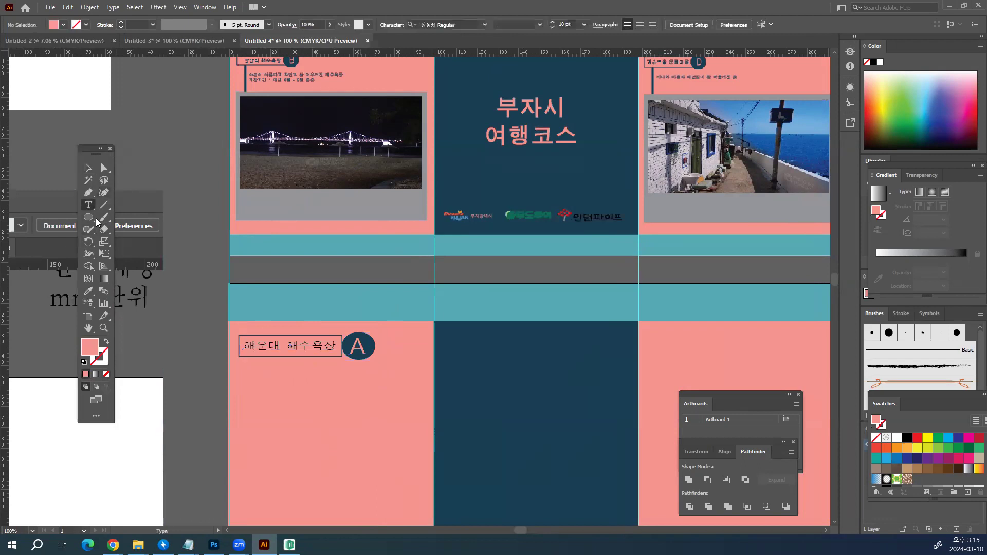
{"action": "left_click", "coordinate": [265, 383]}
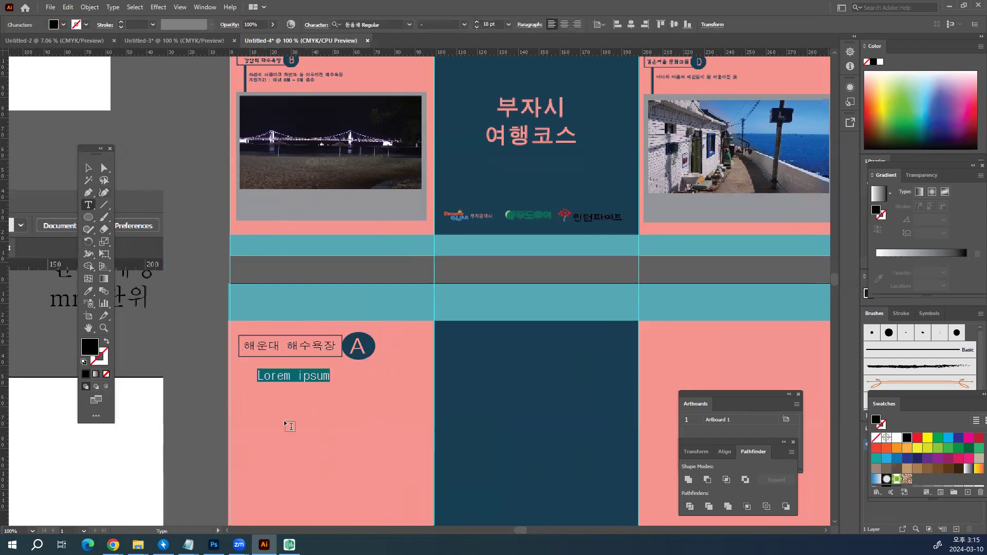
{"action": "scroll", "coordinate": [290, 426], "scroll_direction": "up", "scroll_amount": 6}
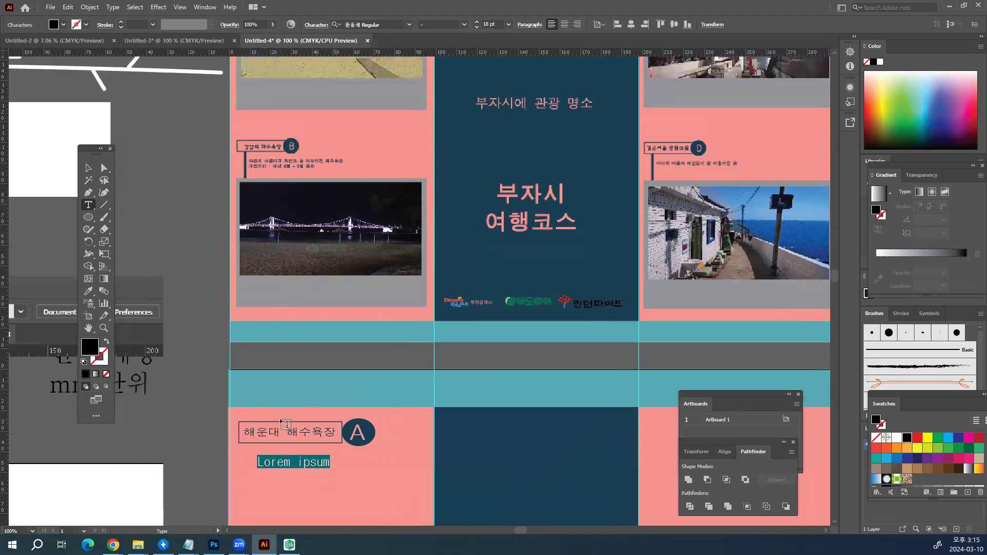
{"action": "scroll", "coordinate": [284, 426], "scroll_direction": "down", "scroll_amount": 2}
{"action": "type", "text": "wnqusd"}
{"action": "key", "text": "BackSpace"}
{"action": "key", "text": "BackSpace"}
{"action": "key", "text": "BackSpace"}
{"action": "key", "text": "BackSpace"}
{"action": "key", "text": "BackSpace"}
{"action": "type", "text": "부산의 대표 해수욕장"}
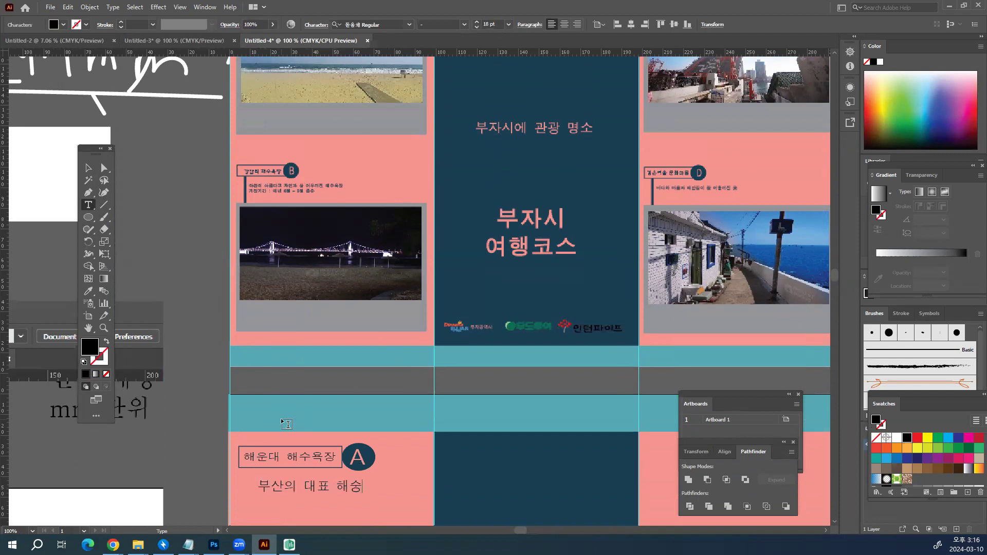
Step: Add the second line "개장 기간 6월 30일에 9월 말" to the description text
{"action": "type", "text": "갯배"}
{"action": "type", "text": " 기간 6월 "}
{"action": "type", "text": "30일에"}
{"action": "type", "text": " 9월"}
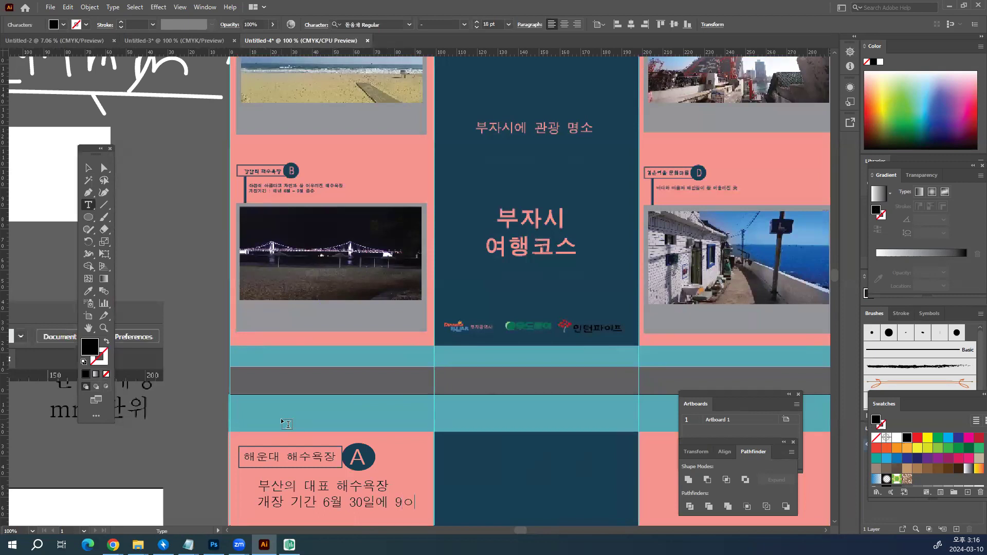
{"action": "type", "text": "말"}
Step: Reduce the two-line description to 12 pt and place it directly below the title box
{"action": "key", "text": "ctrl+a"}
{"action": "scroll", "coordinate": [262, 485], "scroll_direction": "down", "scroll_amount": 1}
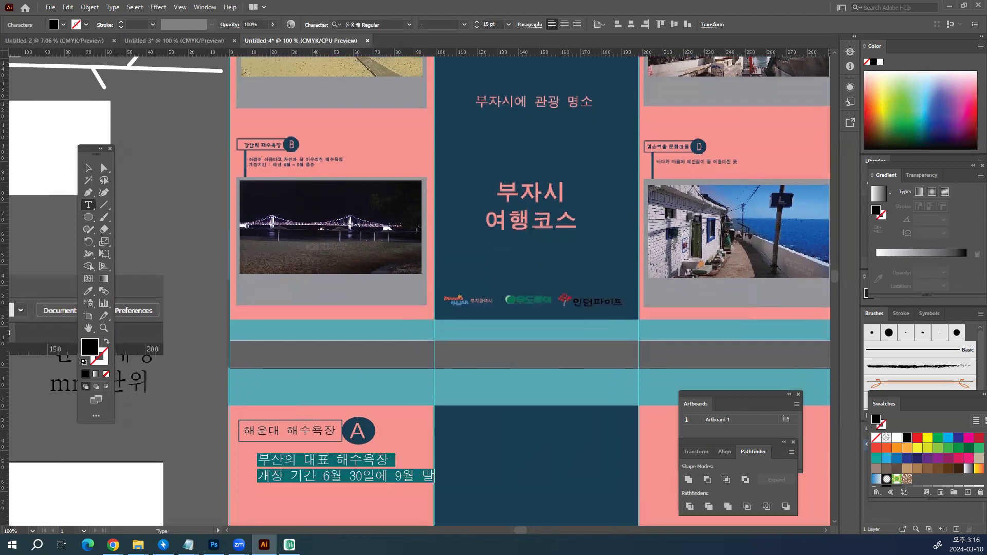
{"action": "key", "text": "ctrl+shift+comma"}
{"action": "key", "text": "ctrl+shift+comma"}
{"action": "key", "text": "ctrl+shift+comma"}
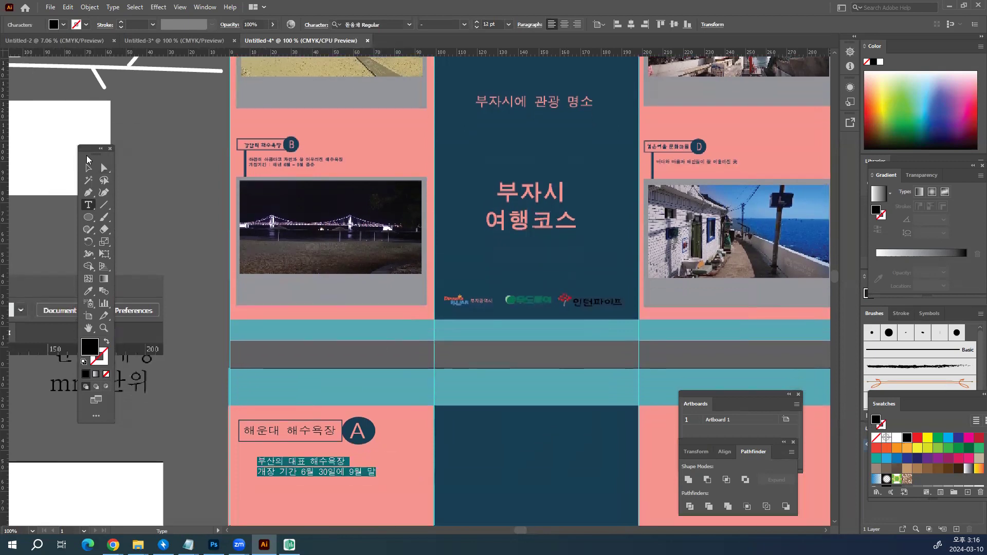
{"action": "key", "text": "Escape"}
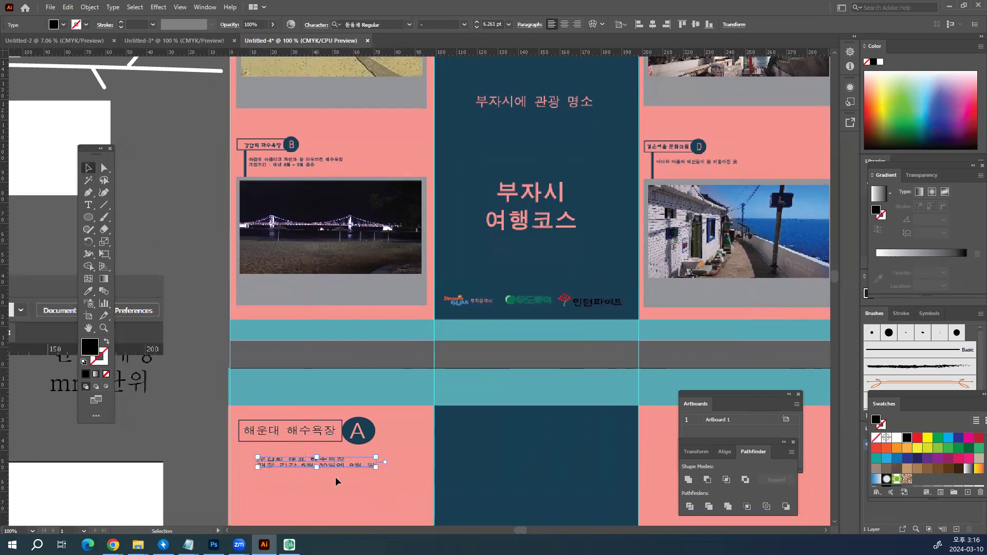
{"action": "left_click_drag", "start_coordinate": [291, 465], "coordinate": [277, 454]}
{"action": "left_click", "coordinate": [384, 469]}
{"action": "left_click_drag", "start_coordinate": [381, 459], "coordinate": [418, 380]}
Step: Draw a rectangle about 84 × 41 mm below the description and move it slightly left
{"action": "left_click_drag", "start_coordinate": [89, 217], "coordinate": [123, 222]}
{"action": "left_click_drag", "start_coordinate": [278, 396], "coordinate": [452, 481]}
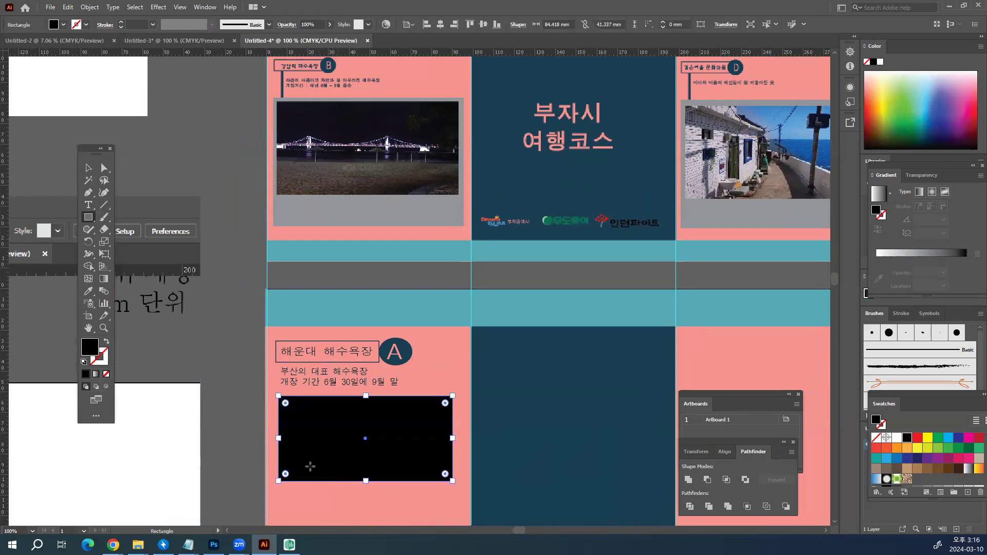
{"action": "left_click", "coordinate": [89, 171]}
{"action": "left_click_drag", "start_coordinate": [355, 444], "coordinate": [350, 443]}
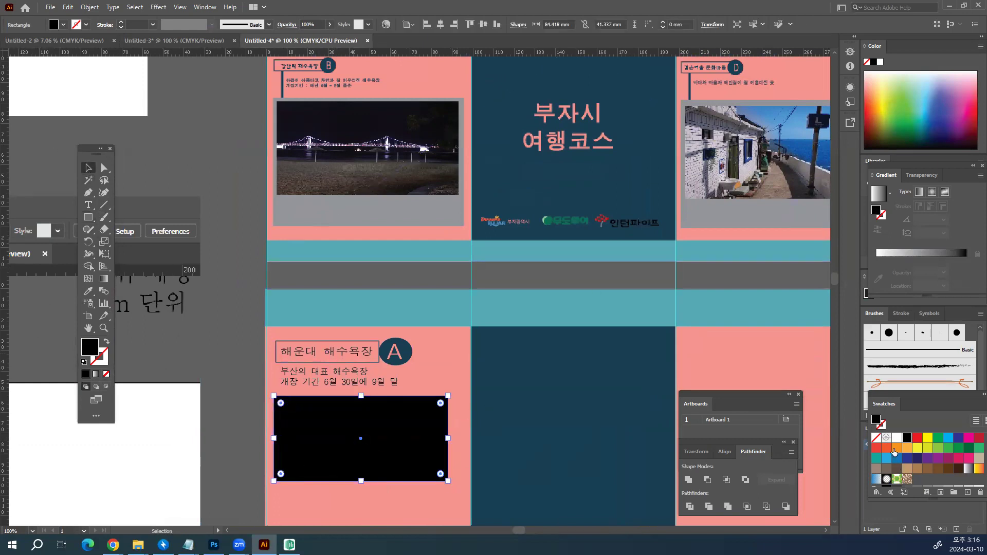
Step: Fill the rectangle with the grey-brown swatch and widen it to about 89 mm
{"action": "left_click", "coordinate": [877, 469]}
{"action": "left_click", "coordinate": [547, 445]}
{"action": "left_click", "coordinate": [417, 447]}
{"action": "left_click_drag", "start_coordinate": [448, 439], "coordinate": [457, 440]}
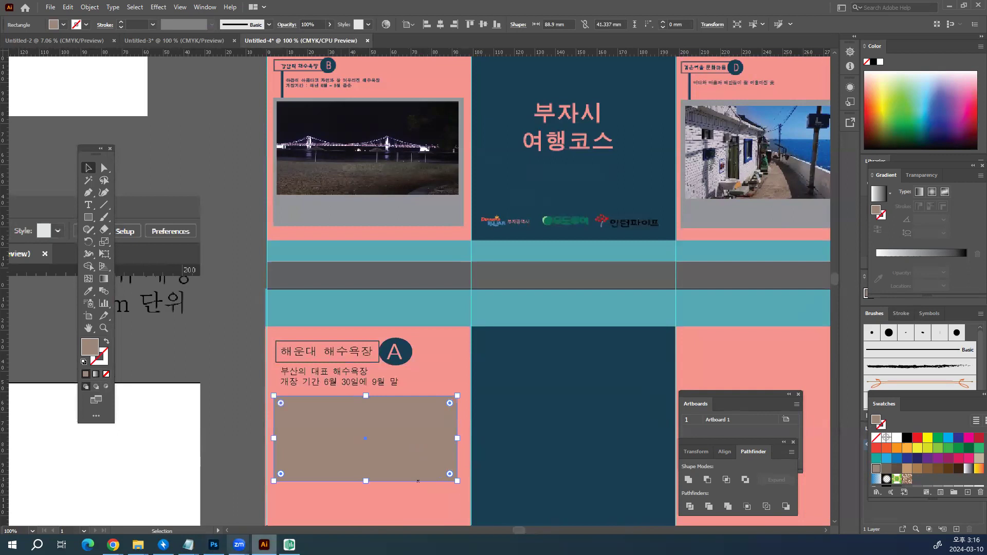
Step: Switch to Chrome, open NAVER and search for "해운대 해수욕장"
{"action": "right_click", "coordinate": [113, 545]}
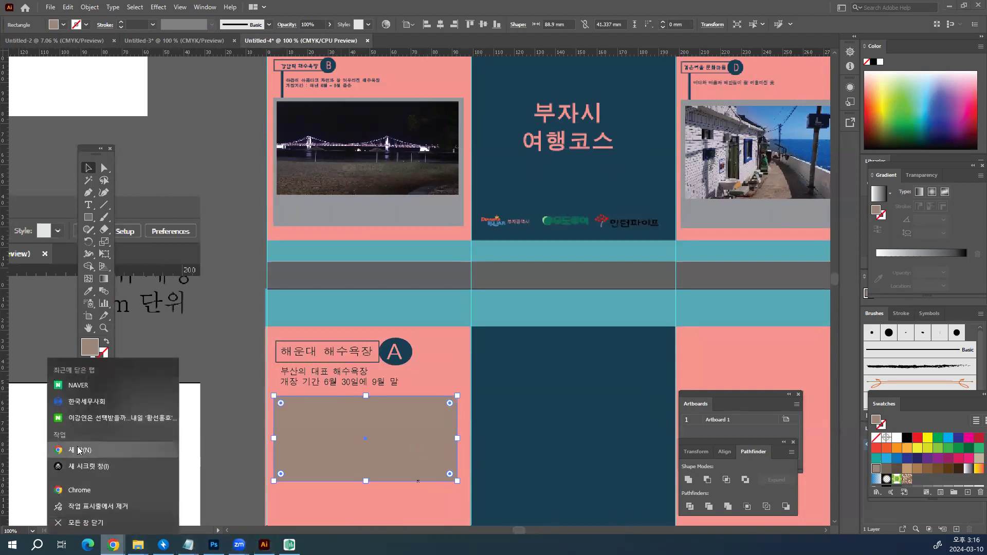
{"action": "left_click", "coordinate": [87, 388]}
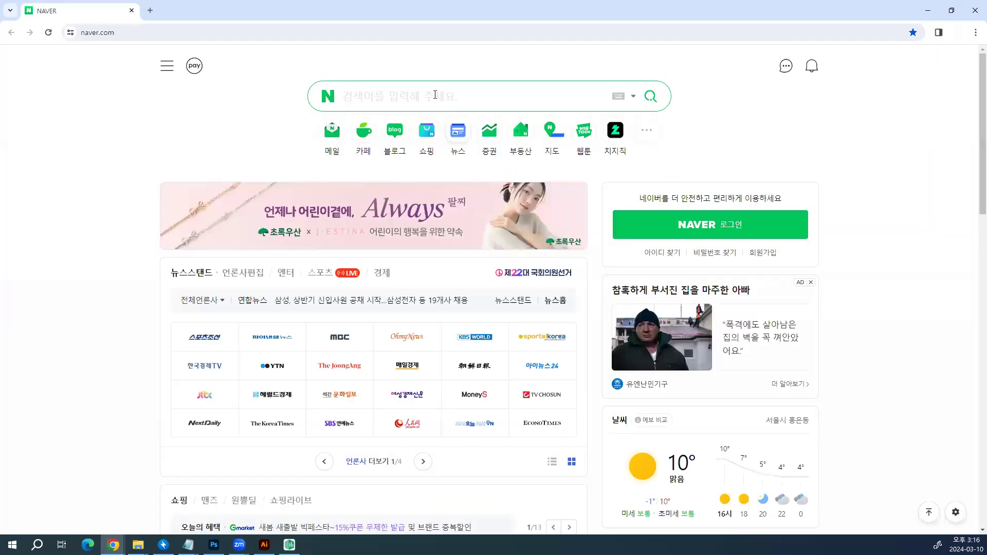
{"action": "left_click", "coordinate": [435, 95]}
{"action": "type", "text": "go"}
{"action": "key", "text": "BackSpace"}
{"action": "key", "text": "BackSpace"}
{"action": "type", "text": "해"}
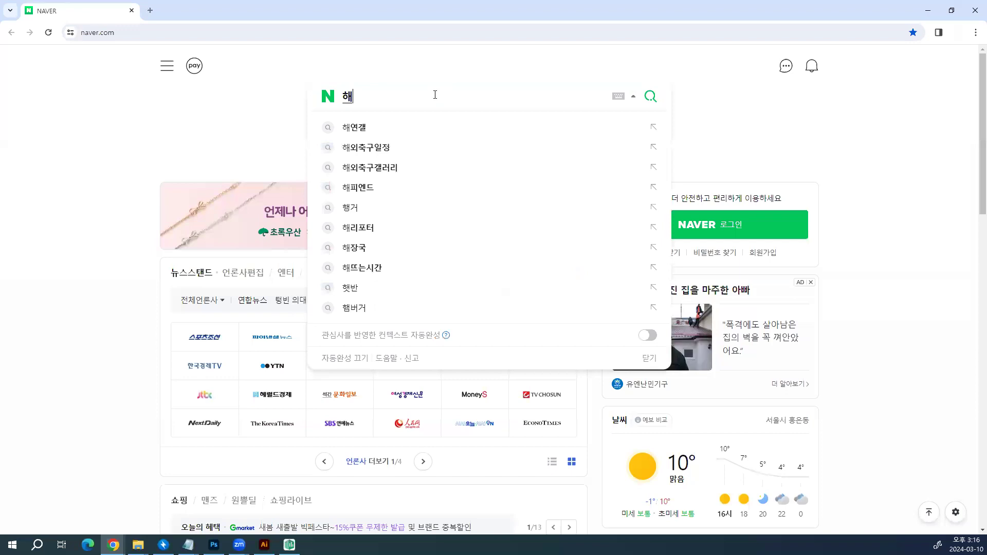
{"action": "type", "text": "운대 해수욕장"}
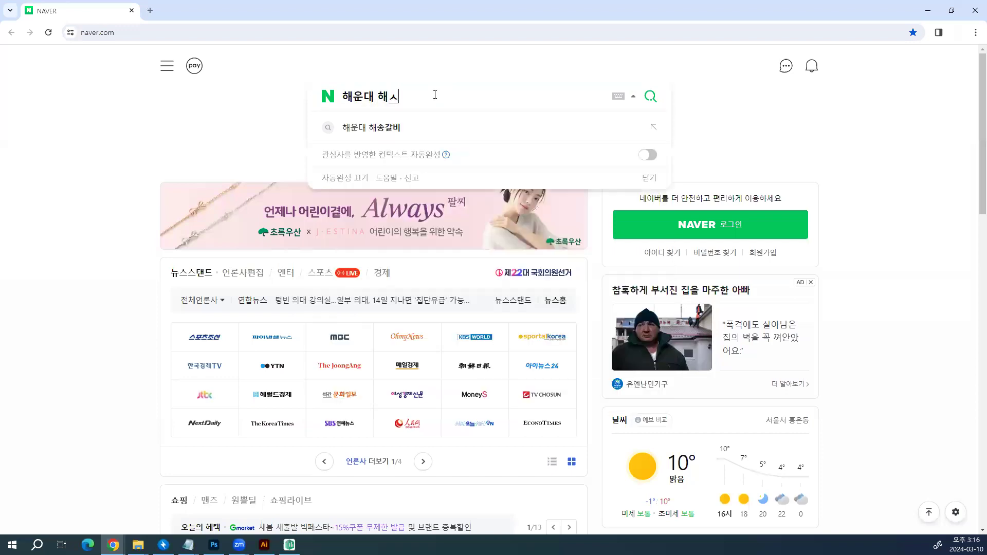
{"action": "key", "text": "Return"}
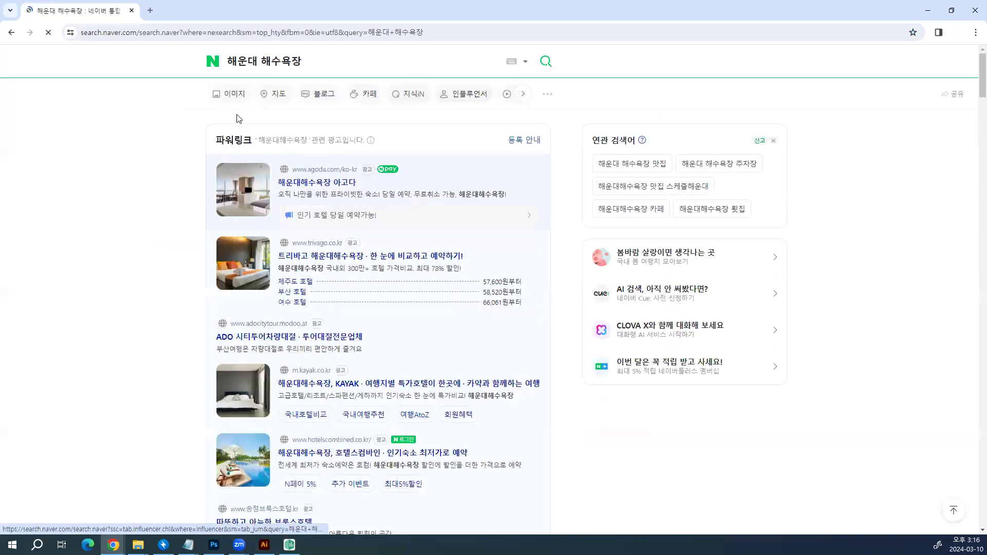
Step: Open the 해운대 동백섬 해수욕장 송림공원 photo from the image results, capture a 425 × 255 area of it, and return to Illustrator
{"action": "left_click", "coordinate": [238, 94]}
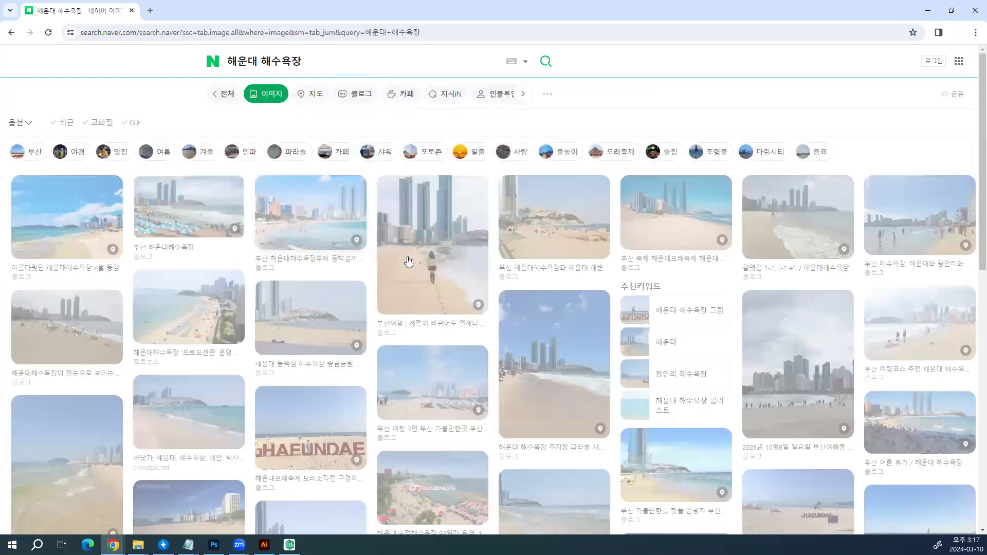
{"action": "scroll", "coordinate": [425, 276], "scroll_direction": "down", "scroll_amount": 1}
{"action": "left_click", "coordinate": [273, 233]}
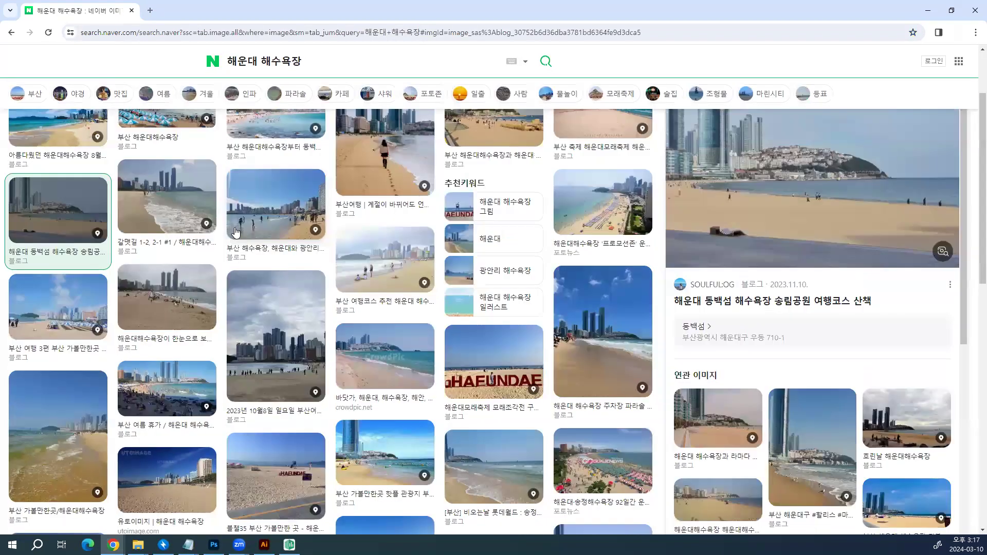
{"action": "scroll", "coordinate": [725, 271], "scroll_direction": "up", "scroll_amount": 2}
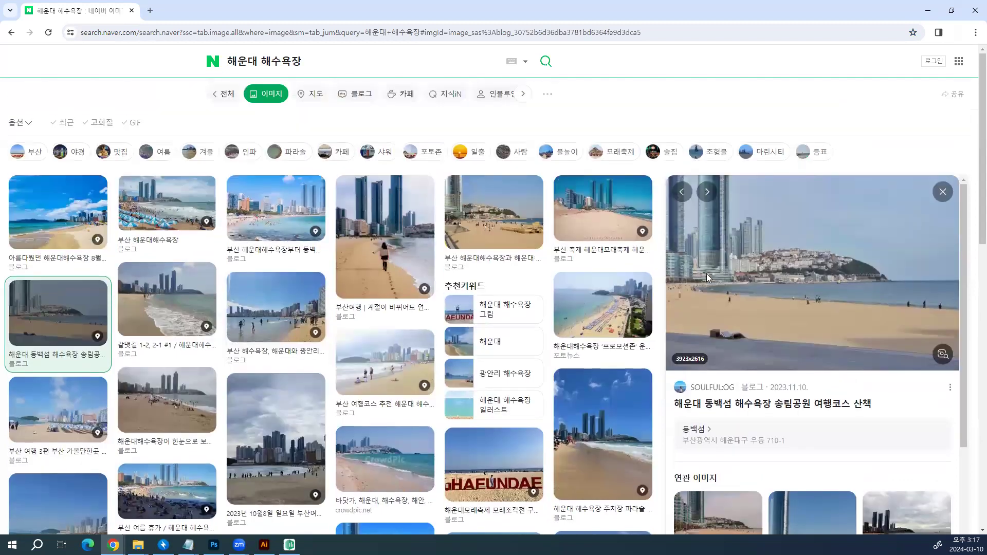
{"action": "left_click_drag", "start_coordinate": [703, 202], "coordinate": [926, 331]}
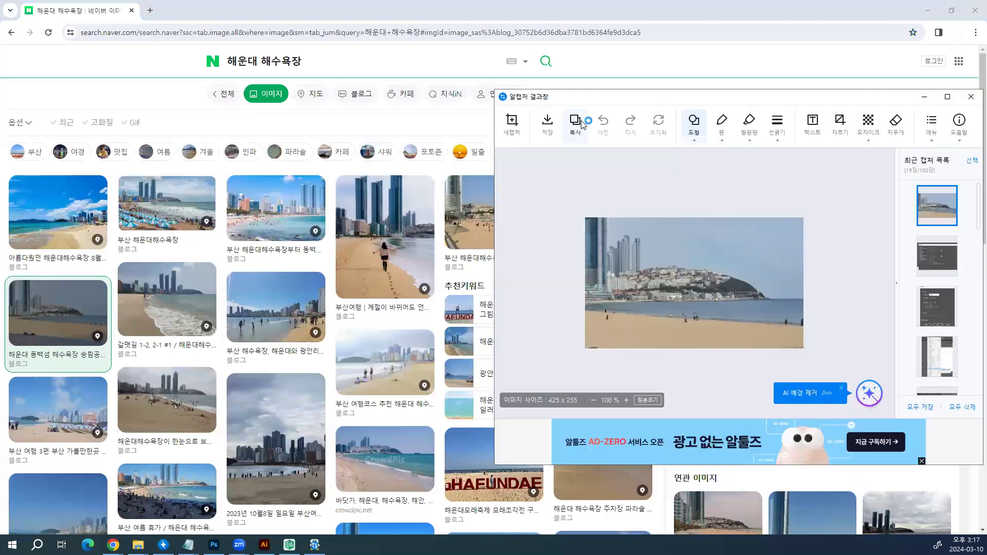
{"action": "left_click", "coordinate": [265, 545]}
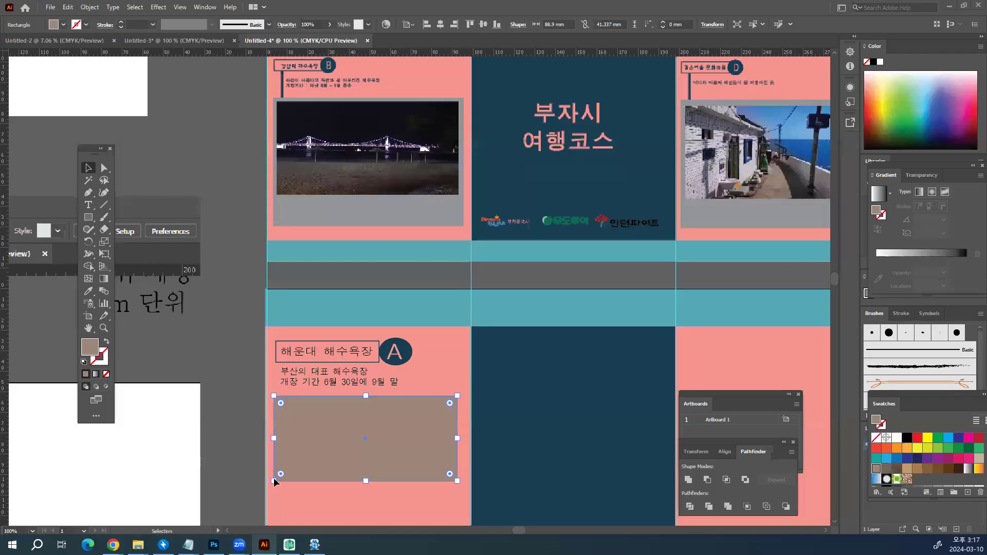
Step: Paste the captured beach photo, shrink it to about 78 × 32 mm, and place it inside the grey-brown rectangle, slightly left of centre
{"action": "left_click", "coordinate": [195, 145]}
{"action": "key", "text": "ctrl+v"}
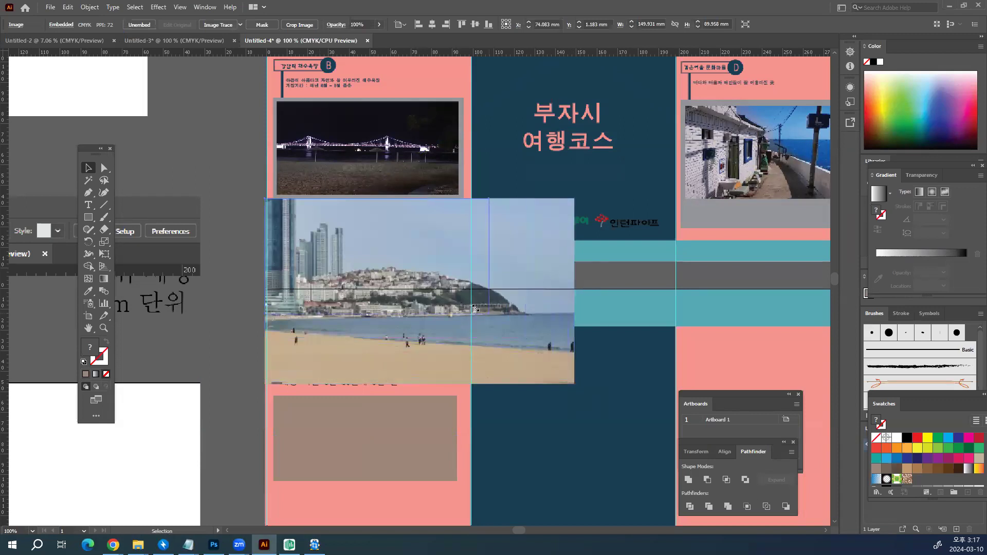
{"action": "left_click_drag", "start_coordinate": [575, 383], "coordinate": [457, 301]}
{"action": "left_click_drag", "start_coordinate": [377, 257], "coordinate": [378, 432]}
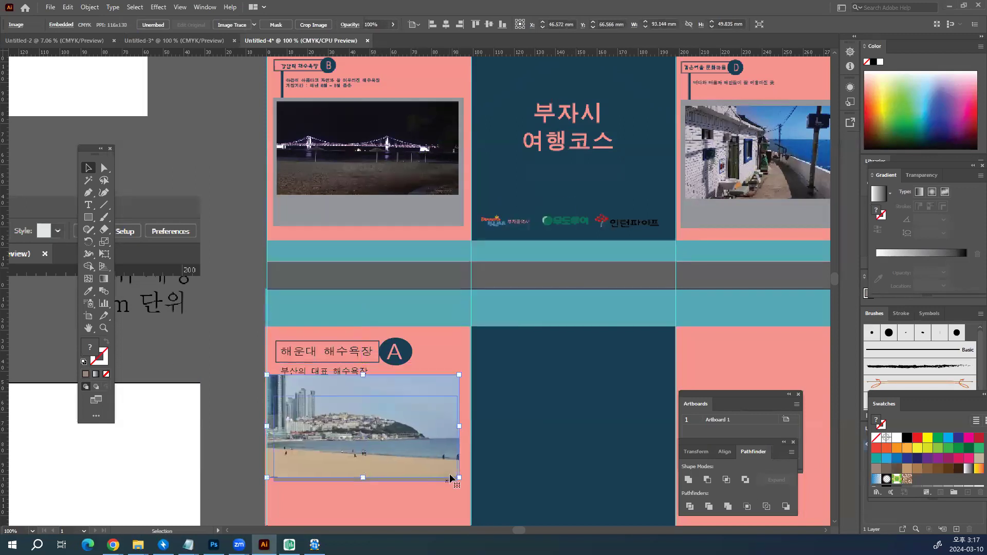
{"action": "left_click_drag", "start_coordinate": [457, 478], "coordinate": [432, 446]}
{"action": "left_click_drag", "start_coordinate": [369, 424], "coordinate": [376, 449]}
{"action": "scroll", "coordinate": [561, 467], "scroll_direction": "down", "scroll_amount": 3}
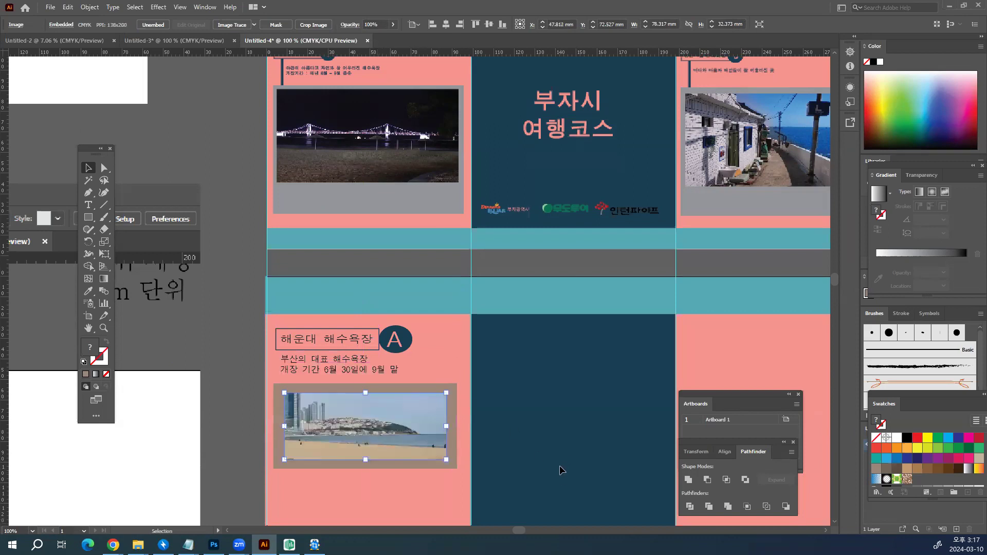
{"action": "left_click", "coordinate": [394, 469]}
{"action": "left_click", "coordinate": [346, 390]}
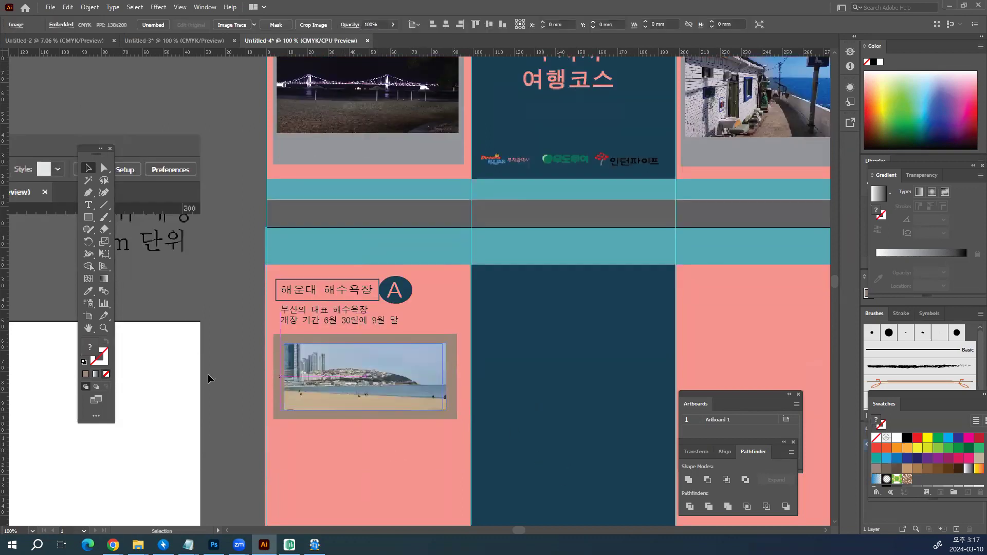
Step: Duplicate the complete 해운대 해수욕장 block, including title, badge, description and framed photo, straight down into the lower part of the first panel
{"action": "key", "text": "ctrl+minus"}
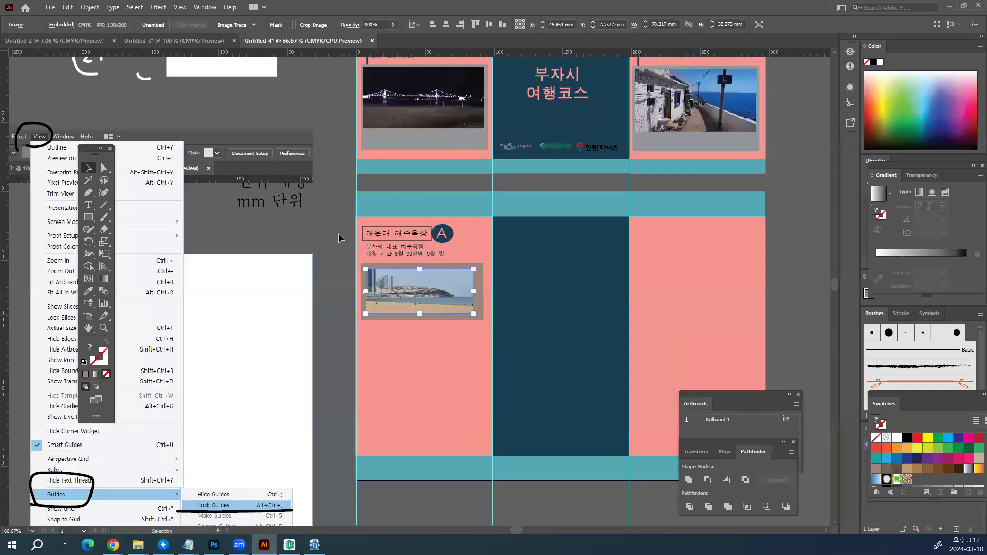
{"action": "left_click", "coordinate": [340, 222]}
{"action": "left_click_drag", "start_coordinate": [407, 288], "coordinate": [404, 415]}
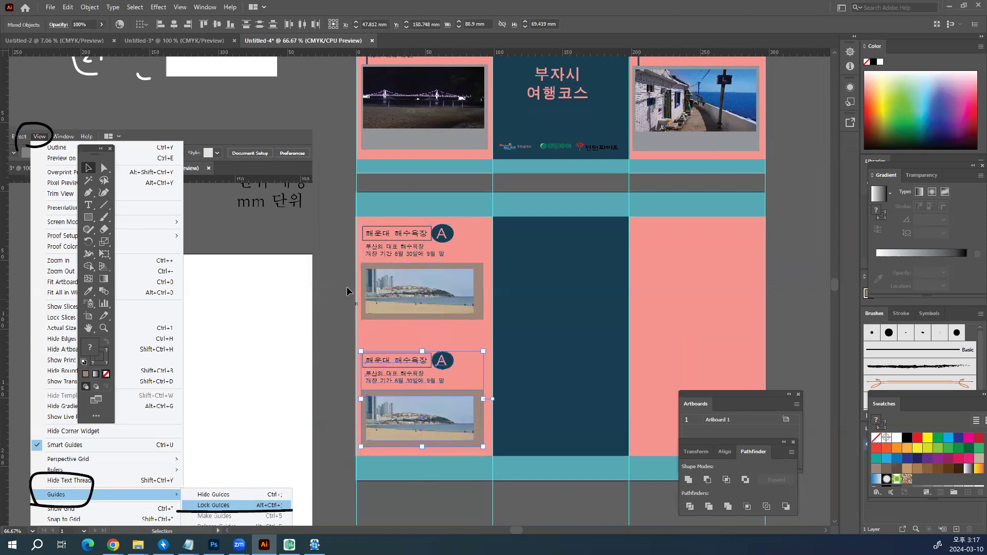
Step: Copy both blocks of the first panel across to the third panel at the same height
{"action": "left_click", "coordinate": [339, 222]}
{"action": "left_click_drag", "start_coordinate": [460, 470], "coordinate": [458, 318]}
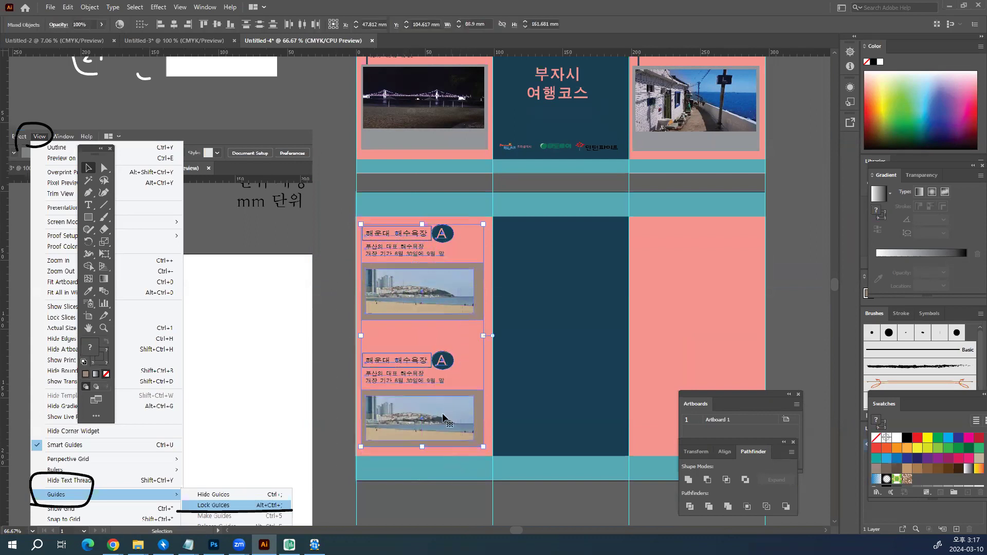
{"action": "left_click_drag", "start_coordinate": [434, 286], "coordinate": [680, 305]}
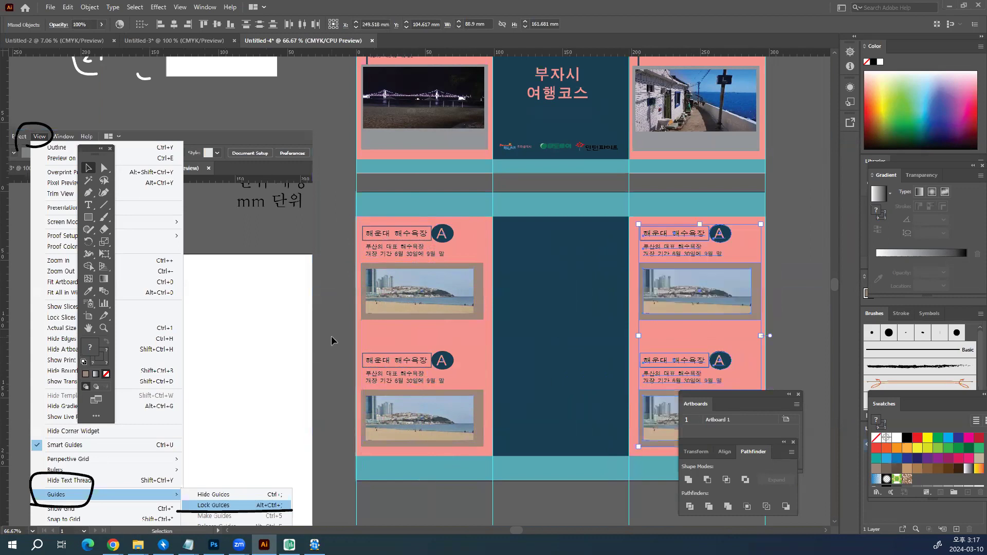
{"action": "left_click", "coordinate": [330, 341]}
Step: Change the first panel's lower block title to 광안 해수욕장 and its badge letter to B
{"action": "key", "text": "ctrl+1"}
{"action": "key", "text": "ctrl+equal"}
{"action": "scroll", "coordinate": [283, 329], "scroll_direction": "down", "scroll_amount": 3}
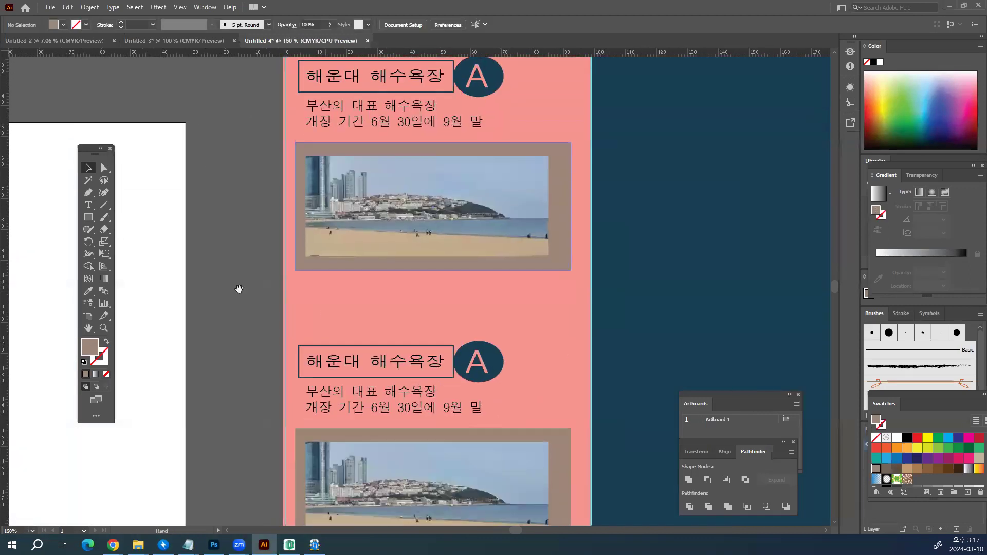
{"action": "left_click", "coordinate": [88, 205]}
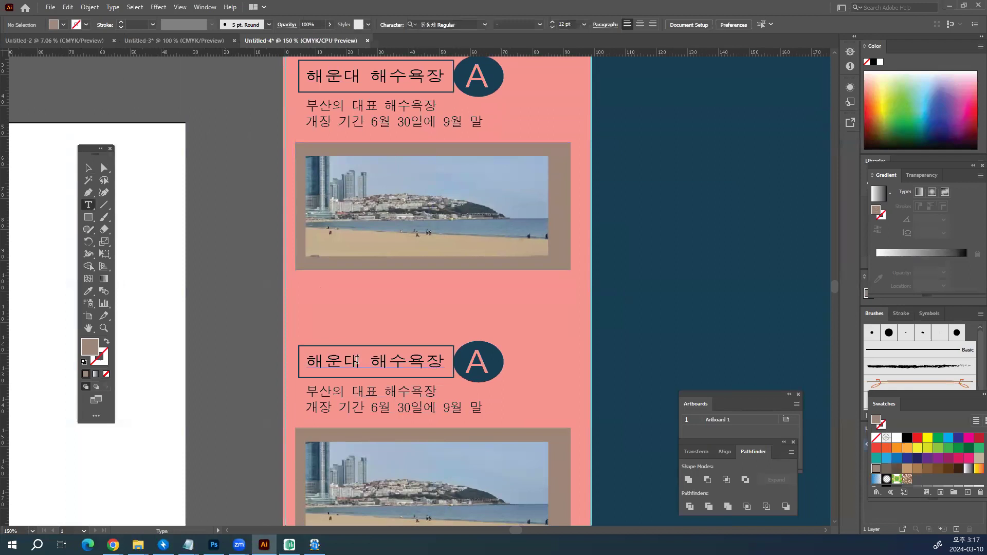
{"action": "left_click_drag", "start_coordinate": [362, 361], "coordinate": [307, 360]}
{"action": "type", "text": "광아"}
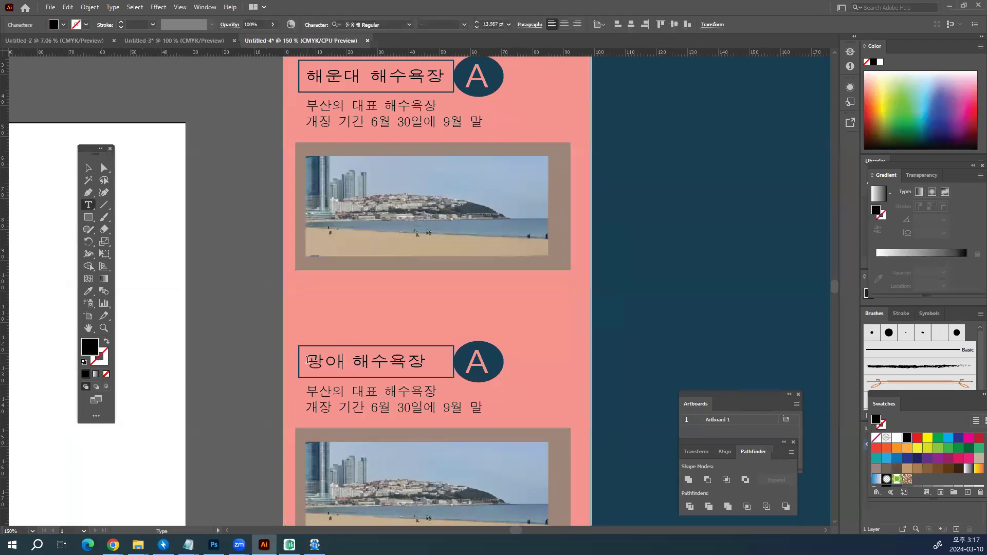
{"action": "double_click", "coordinate": [475, 363]}
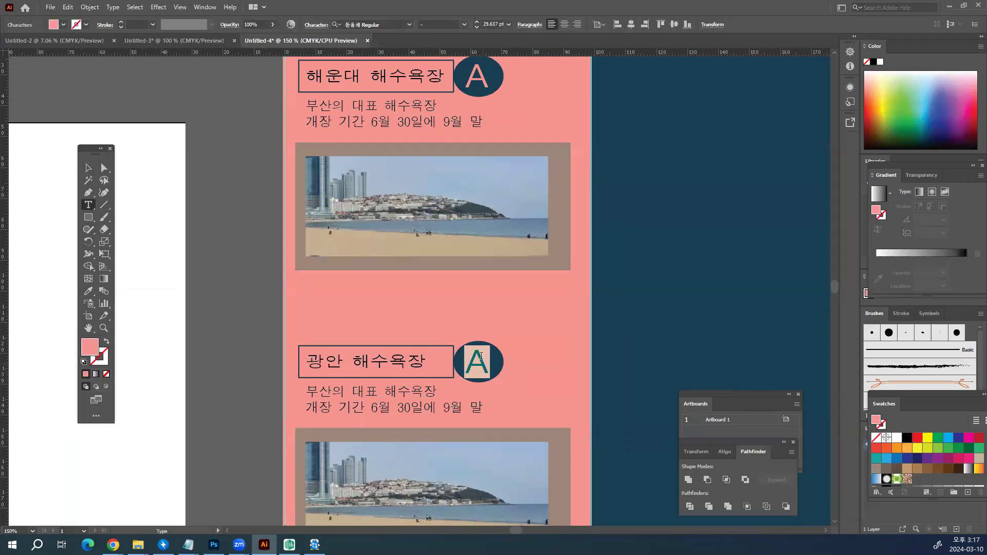
{"action": "type", "text": "ㅠ"}
{"action": "key", "text": "BackSpace"}
{"action": "type", "text": "B"}
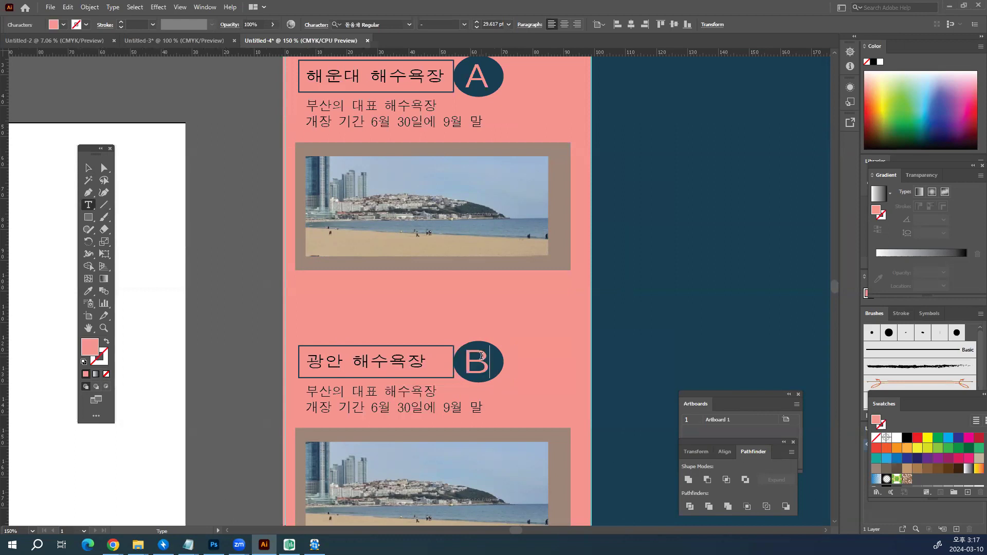
Step: Change the first description line of block B to 부산의 야경명소
{"action": "left_click", "coordinate": [361, 391]}
{"action": "left_click_drag", "start_coordinate": [355, 392], "coordinate": [434, 391]}
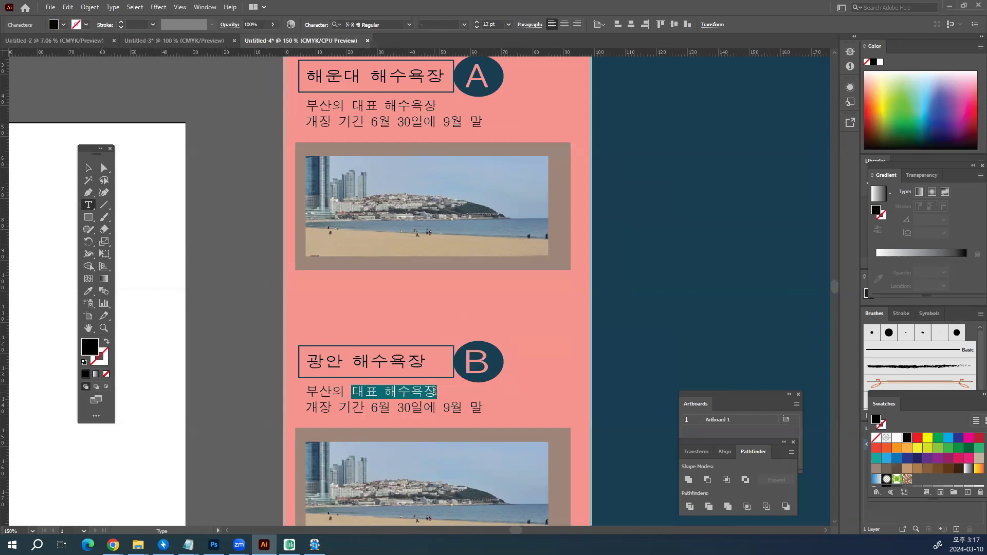
{"action": "type", "text": "d"}
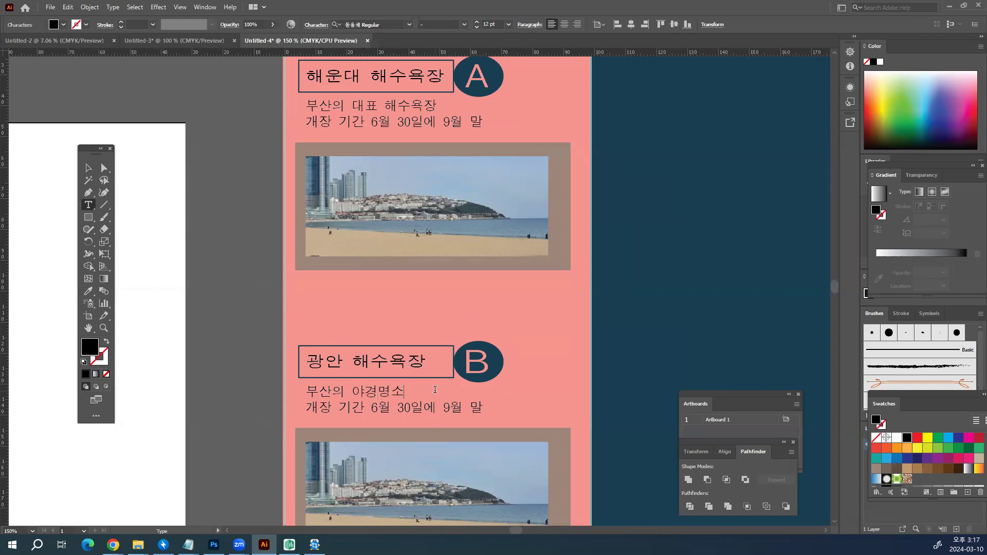
{"action": "left_click", "coordinate": [81, 169]}
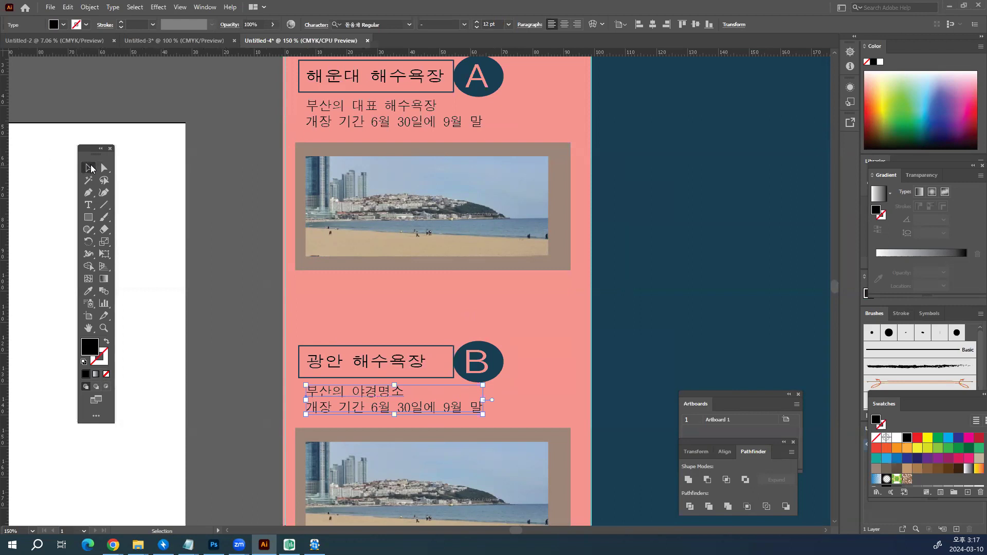
{"action": "left_click", "coordinate": [287, 212]}
Step: Examine the logo and title texts in the centre panel of the reference pamphlet, and return to the empty centre panel below
{"action": "key", "text": "ctrl+minus"}
{"action": "key", "text": "ctrl+minus"}
{"action": "key", "text": "ctrl+minus"}
{"action": "left_click_drag", "start_coordinate": [527, 188], "coordinate": [404, 335]}
{"action": "key", "text": "ctrl+plus"}
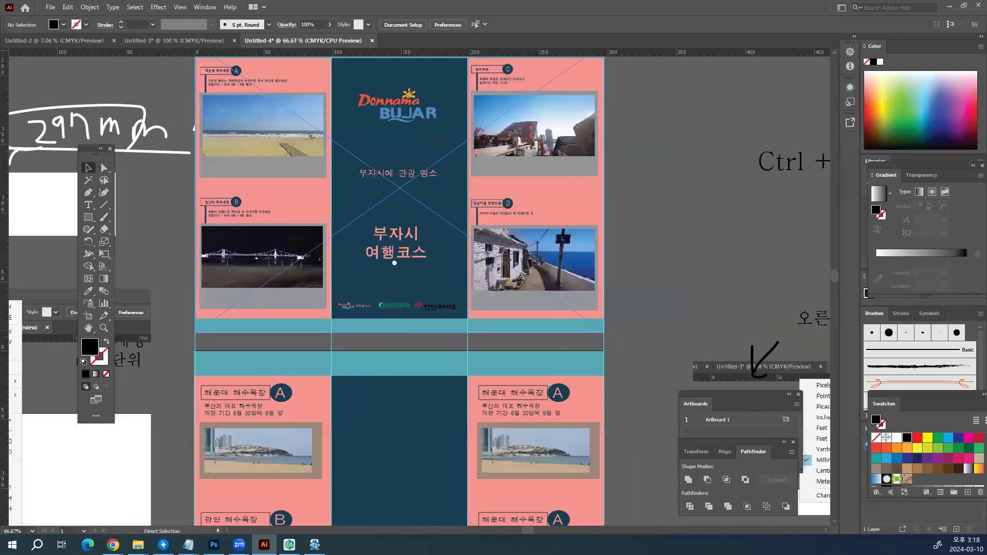
{"action": "key", "text": "ctrl+plus"}
{"action": "left_click_drag", "start_coordinate": [395, 263], "coordinate": [365, 310]}
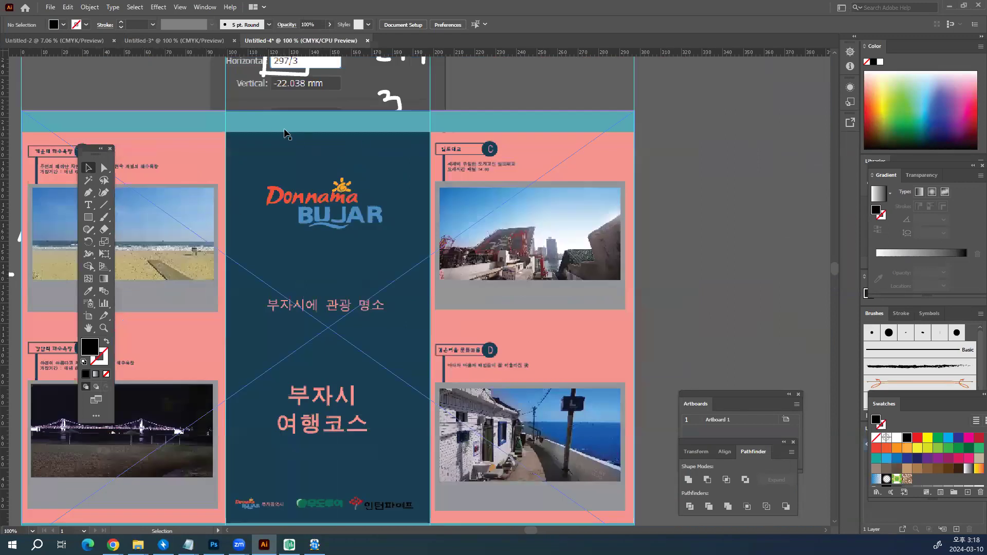
{"action": "left_click_drag", "start_coordinate": [358, 390], "coordinate": [439, 172]}
{"action": "left_click_drag", "start_coordinate": [398, 381], "coordinate": [390, 151]}
{"action": "left_click_drag", "start_coordinate": [365, 249], "coordinate": [380, 179]}
Step: Add the text 부산광역시 in the upper part of the dark blue centre panel
{"action": "left_click", "coordinate": [89, 205]}
{"action": "left_click", "coordinate": [362, 169]}
{"action": "type", "text": "부산저"}
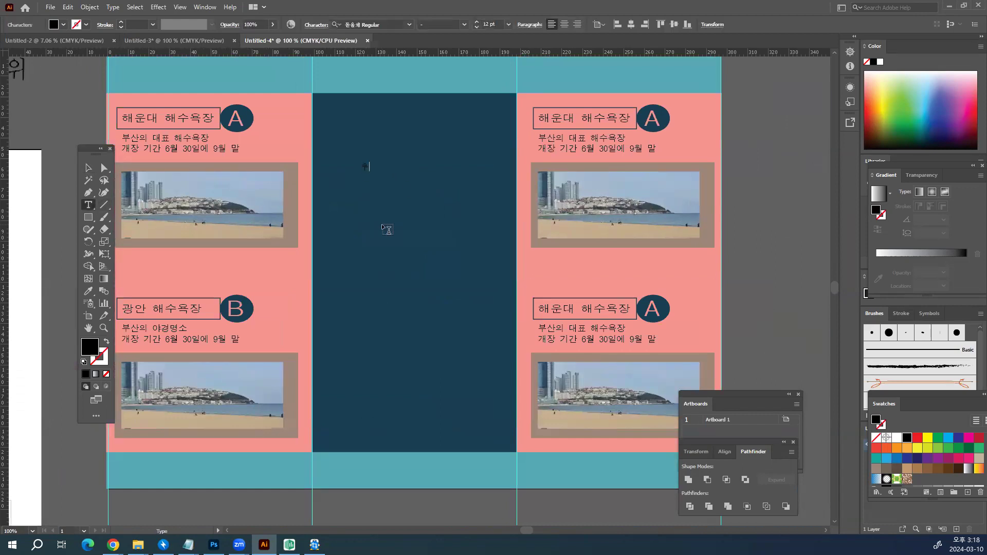
{"action": "type", "text": "역시"}
Step: Enlarge the 부산광역시 text to 30 pt and fill it with white
{"action": "key", "text": "ctrl+a"}
{"action": "key", "text": "ctrl+shift+period"}
{"action": "key", "text": "ctrl+shift+period"}
{"action": "key", "text": "ctrl+shift+period"}
{"action": "key", "text": "ctrl+shift+period"}
{"action": "key", "text": "ctrl+shift+period"}
{"action": "key", "text": "ctrl+shift+period"}
{"action": "key", "text": "ctrl+shift+period"}
{"action": "key", "text": "ctrl+shift+period"}
{"action": "key", "text": "ctrl+shift+period"}
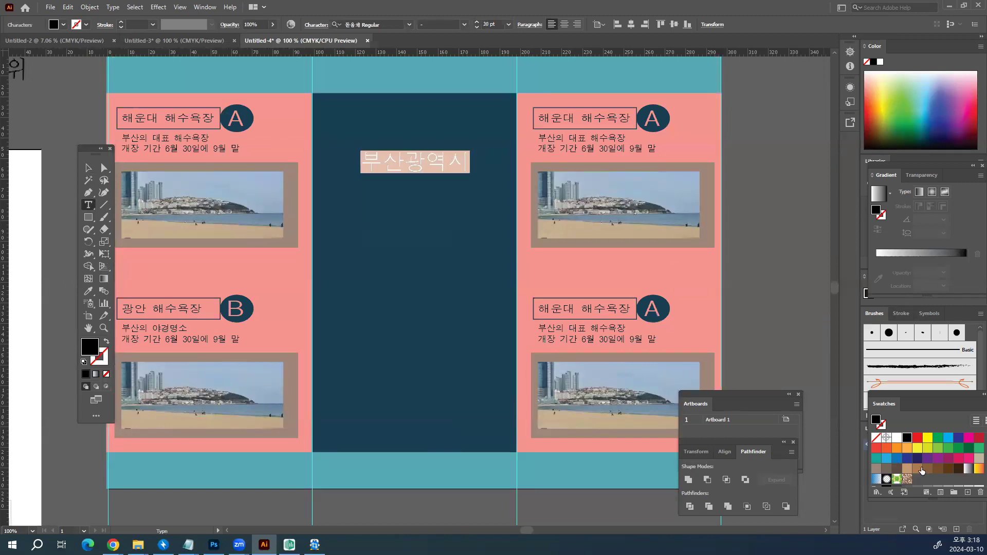
{"action": "key", "text": "Escape"}
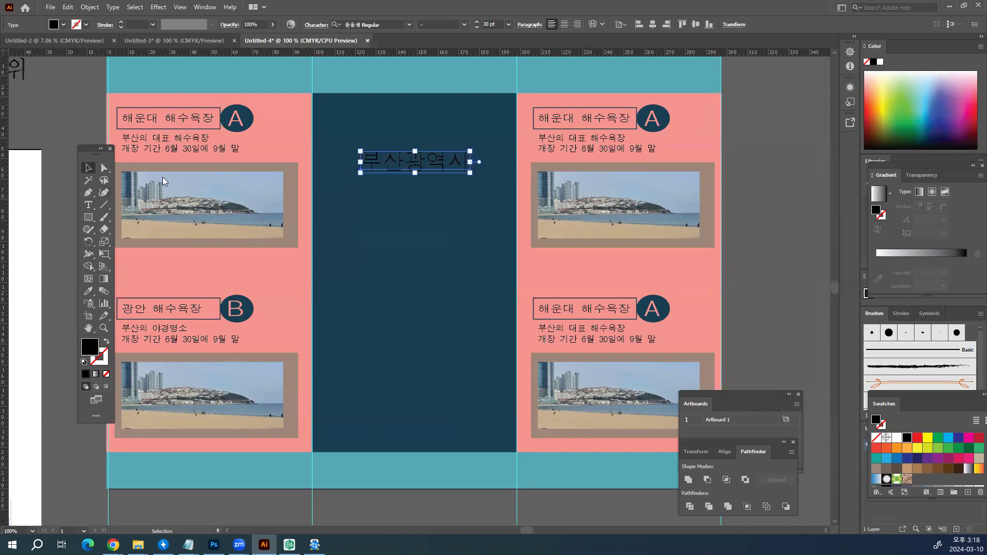
{"action": "left_click", "coordinate": [897, 438]}
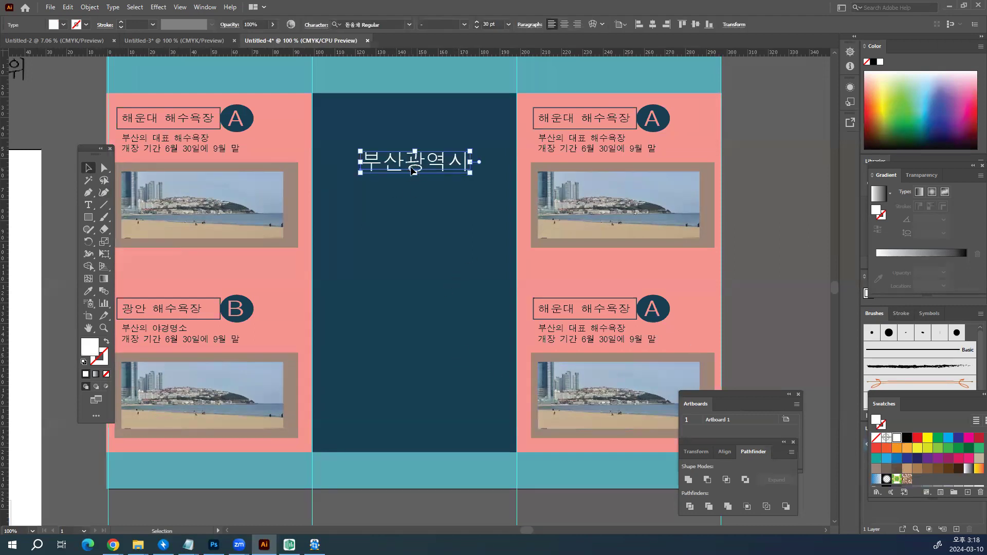
{"action": "left_click", "coordinate": [404, 203]}
Step: Examine the row of sponsor logos at the foot of the reference pamphlet's centre panel
{"action": "scroll", "coordinate": [404, 280], "scroll_direction": "up", "scroll_amount": 3}
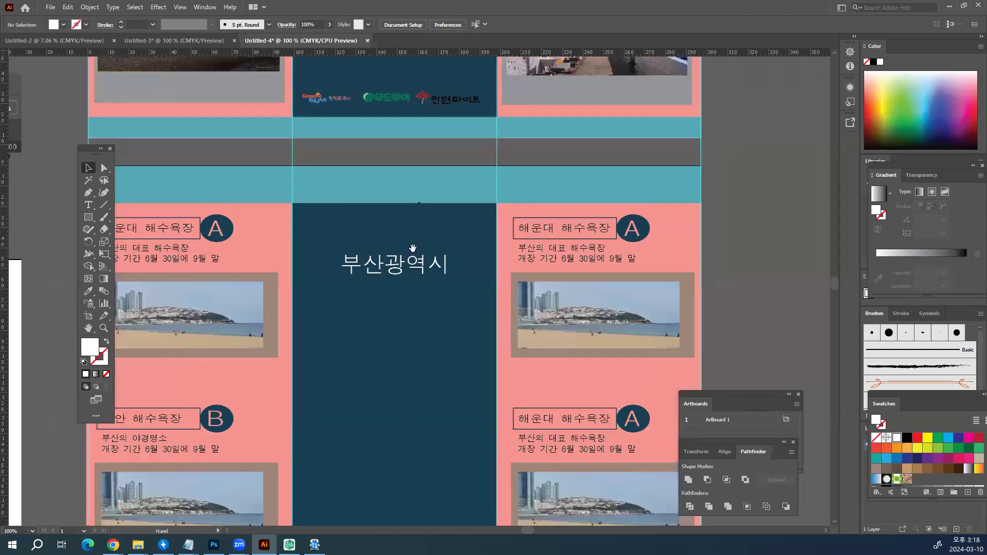
{"action": "scroll", "coordinate": [413, 249], "scroll_direction": "up", "scroll_amount": 7}
{"action": "scroll", "coordinate": [420, 115], "scroll_direction": "down", "scroll_amount": 1}
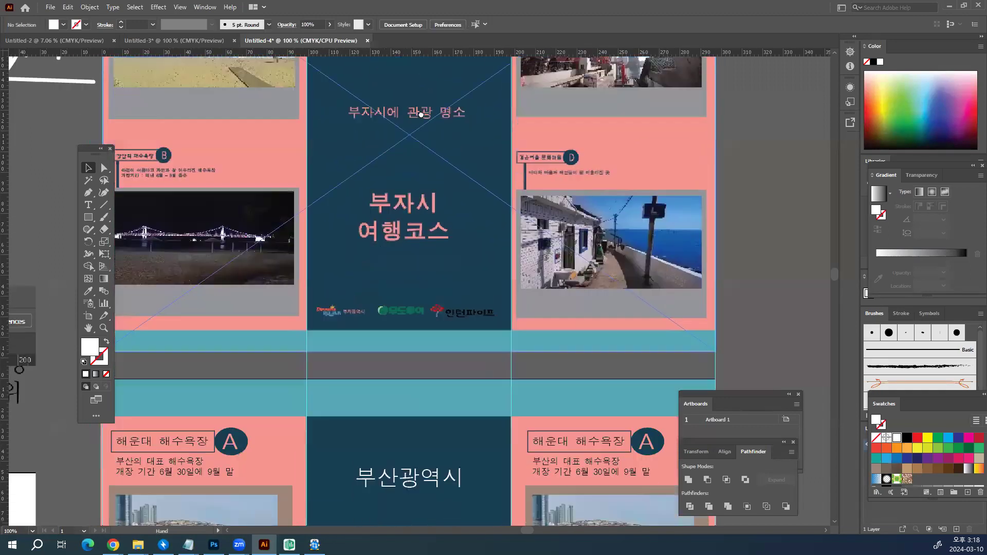
{"action": "scroll", "coordinate": [416, 216], "scroll_direction": "down", "scroll_amount": 3}
{"action": "key", "text": "ctrl+equal"}
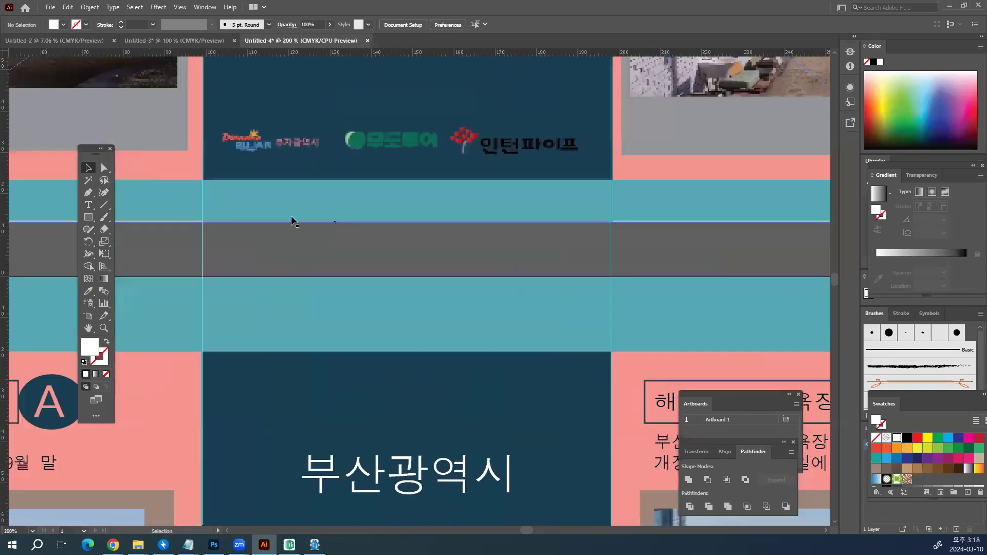
{"action": "scroll", "coordinate": [447, 192], "scroll_direction": "right", "scroll_amount": 2}
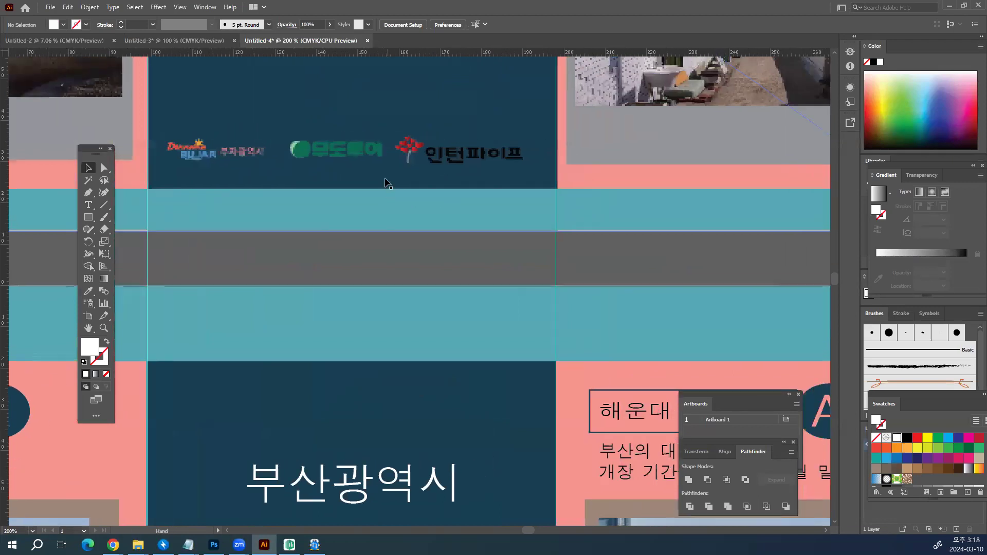
{"action": "scroll", "coordinate": [367, 156], "scroll_direction": "right", "scroll_amount": 2}
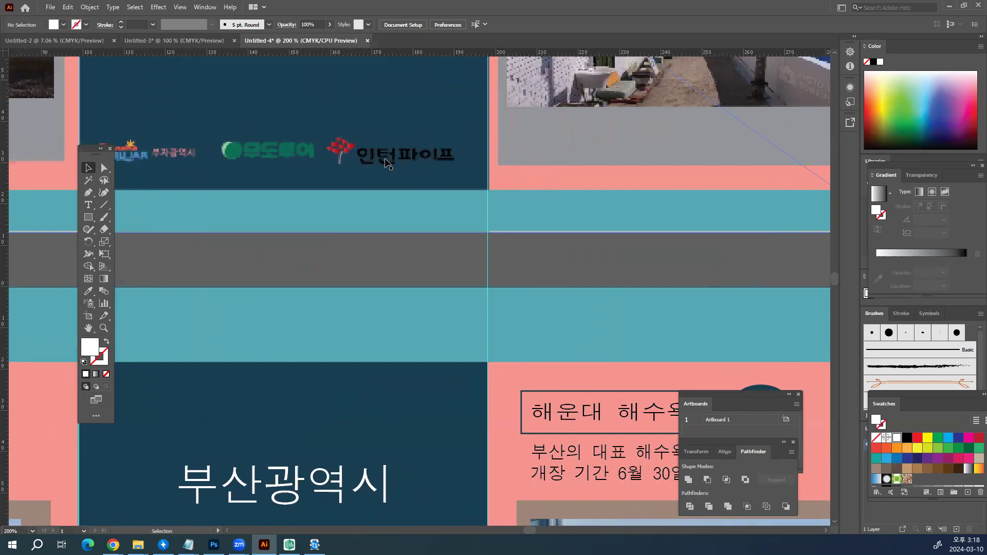
{"action": "scroll", "coordinate": [357, 197], "scroll_direction": "down", "scroll_amount": 1}
{"action": "key", "text": "ctrl+1"}
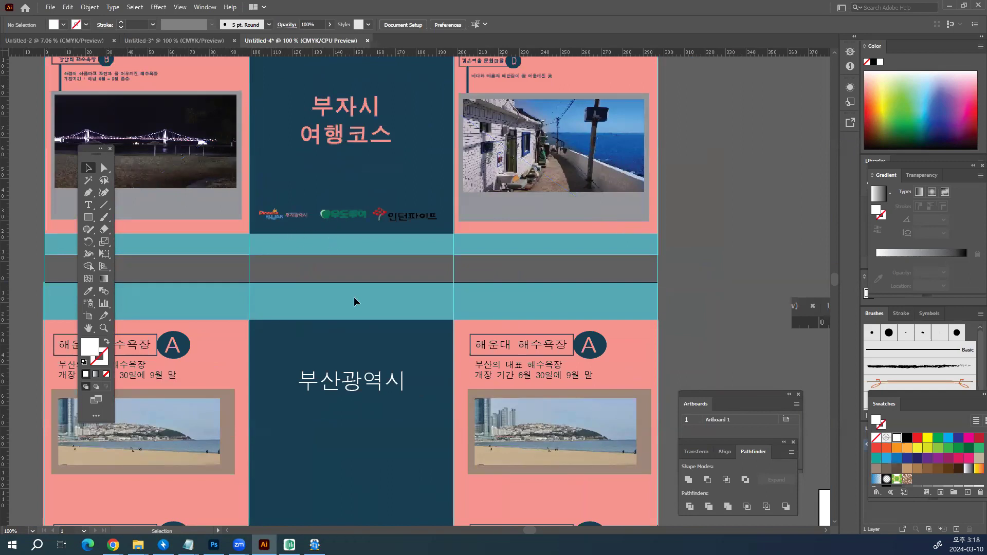
{"action": "left_click_drag", "start_coordinate": [340, 442], "coordinate": [378, 323]}
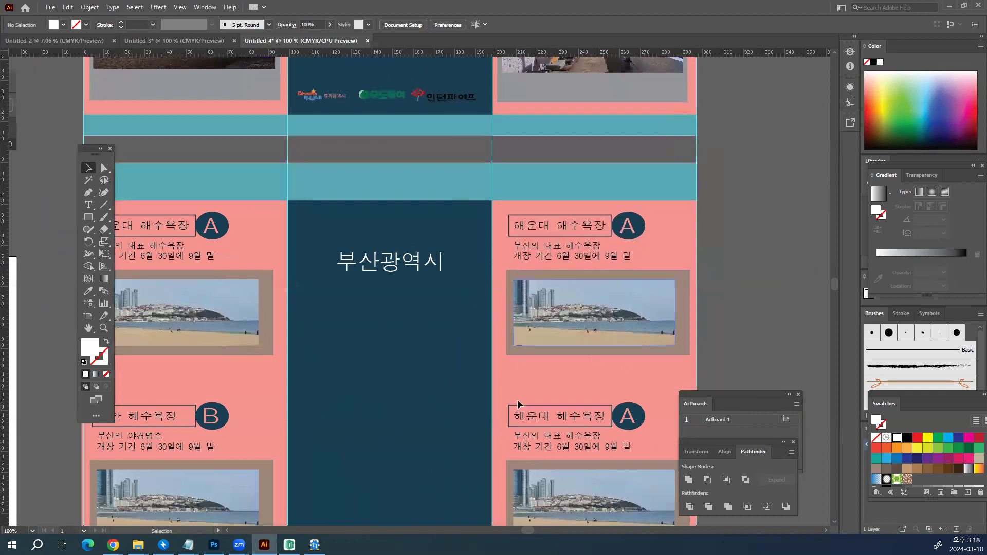